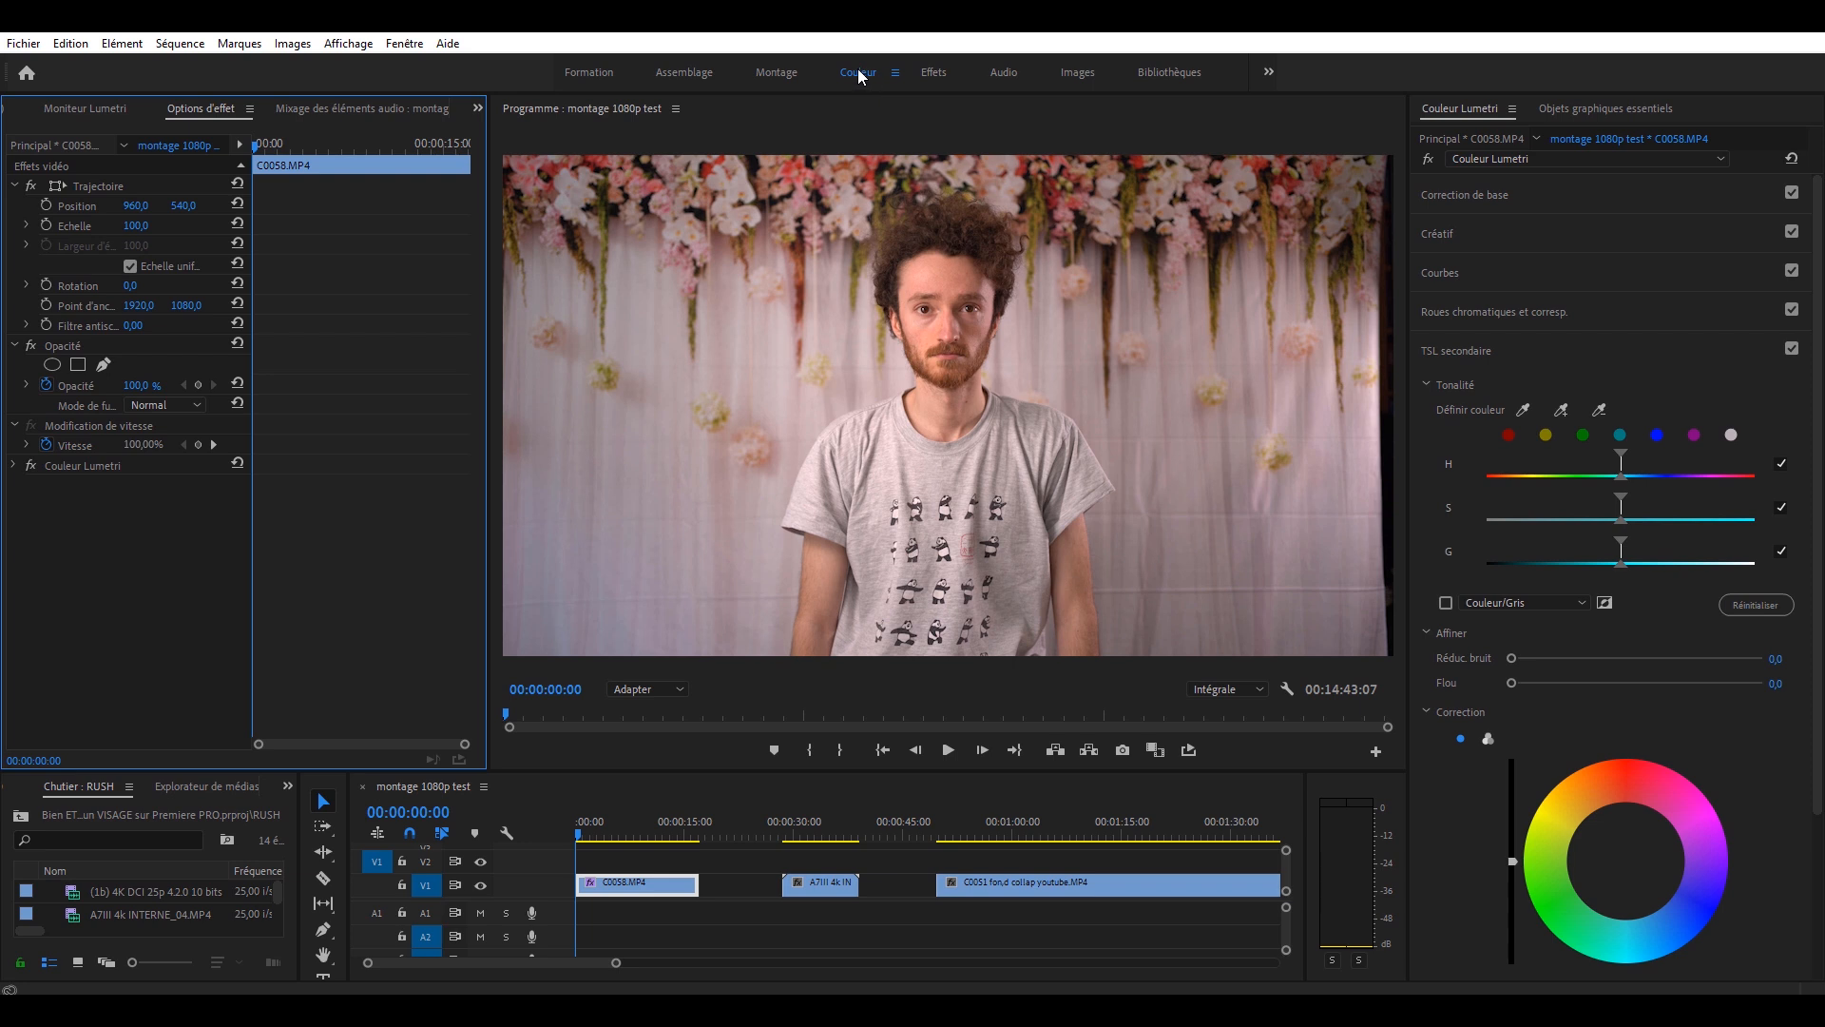
- Display the Lumetri scopes and bring up the list of available scope types
click(416, 46)
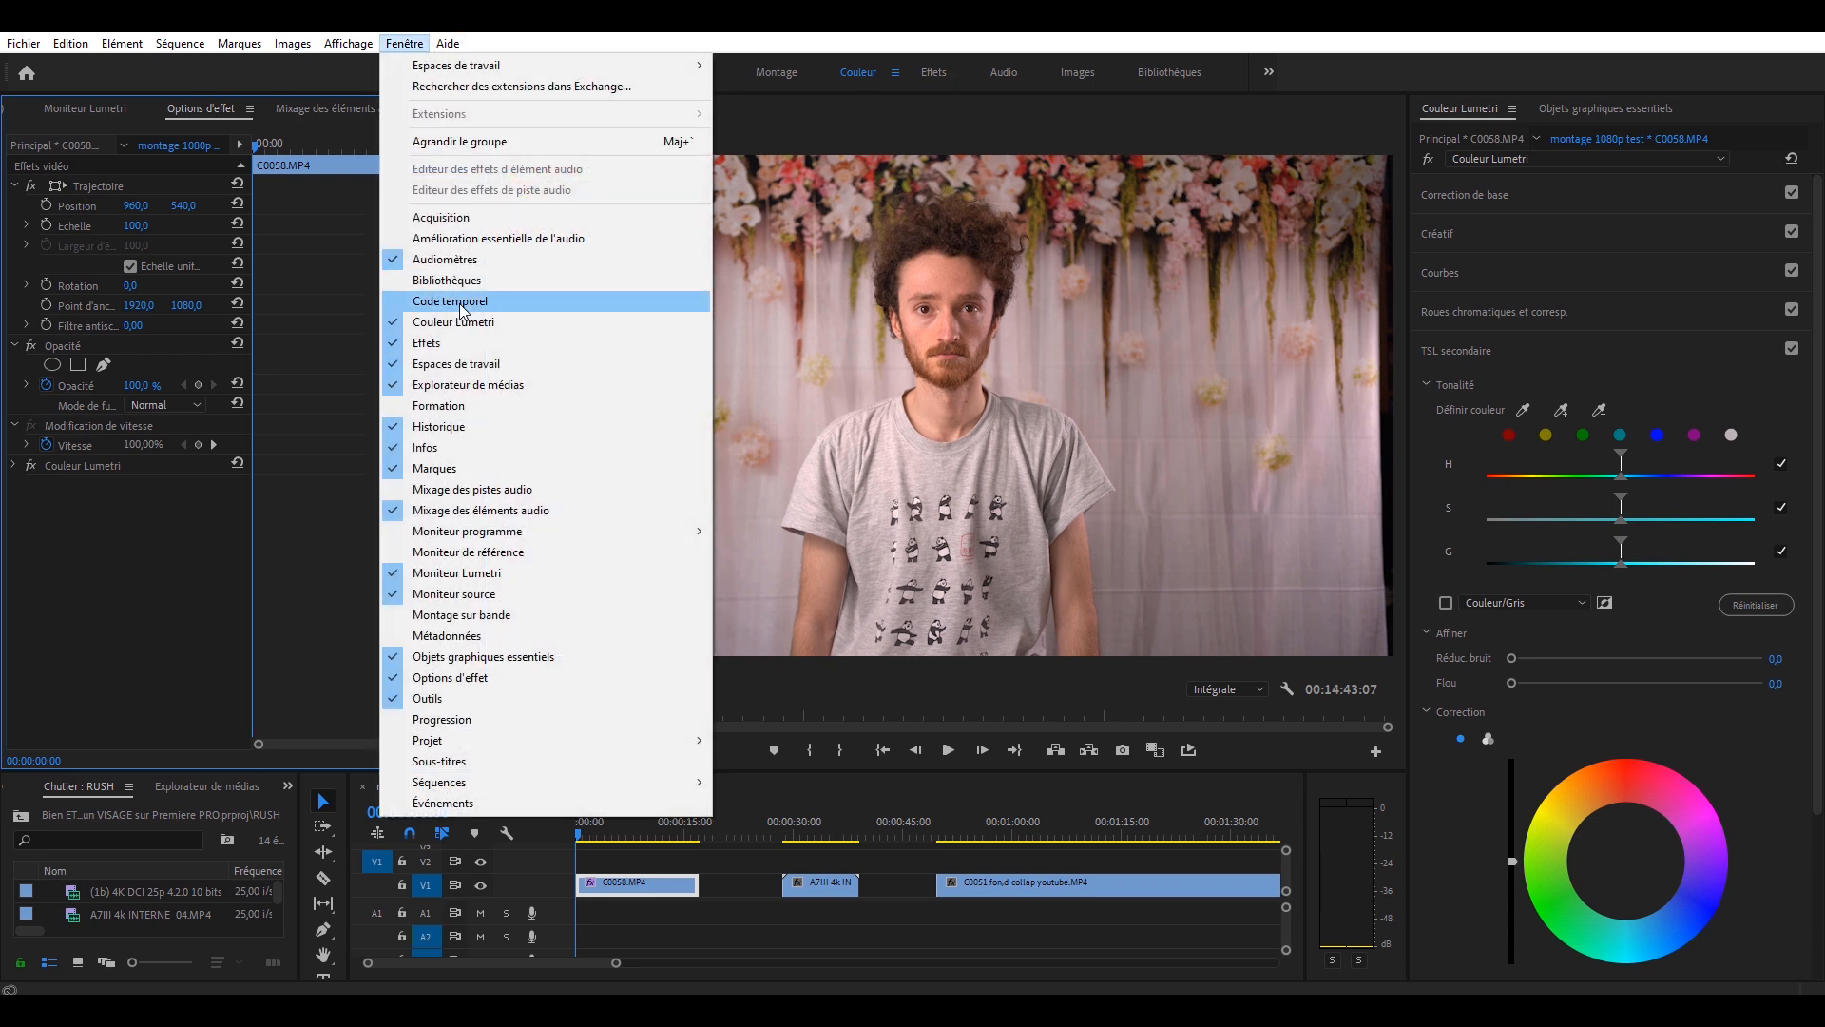
click(979, 41)
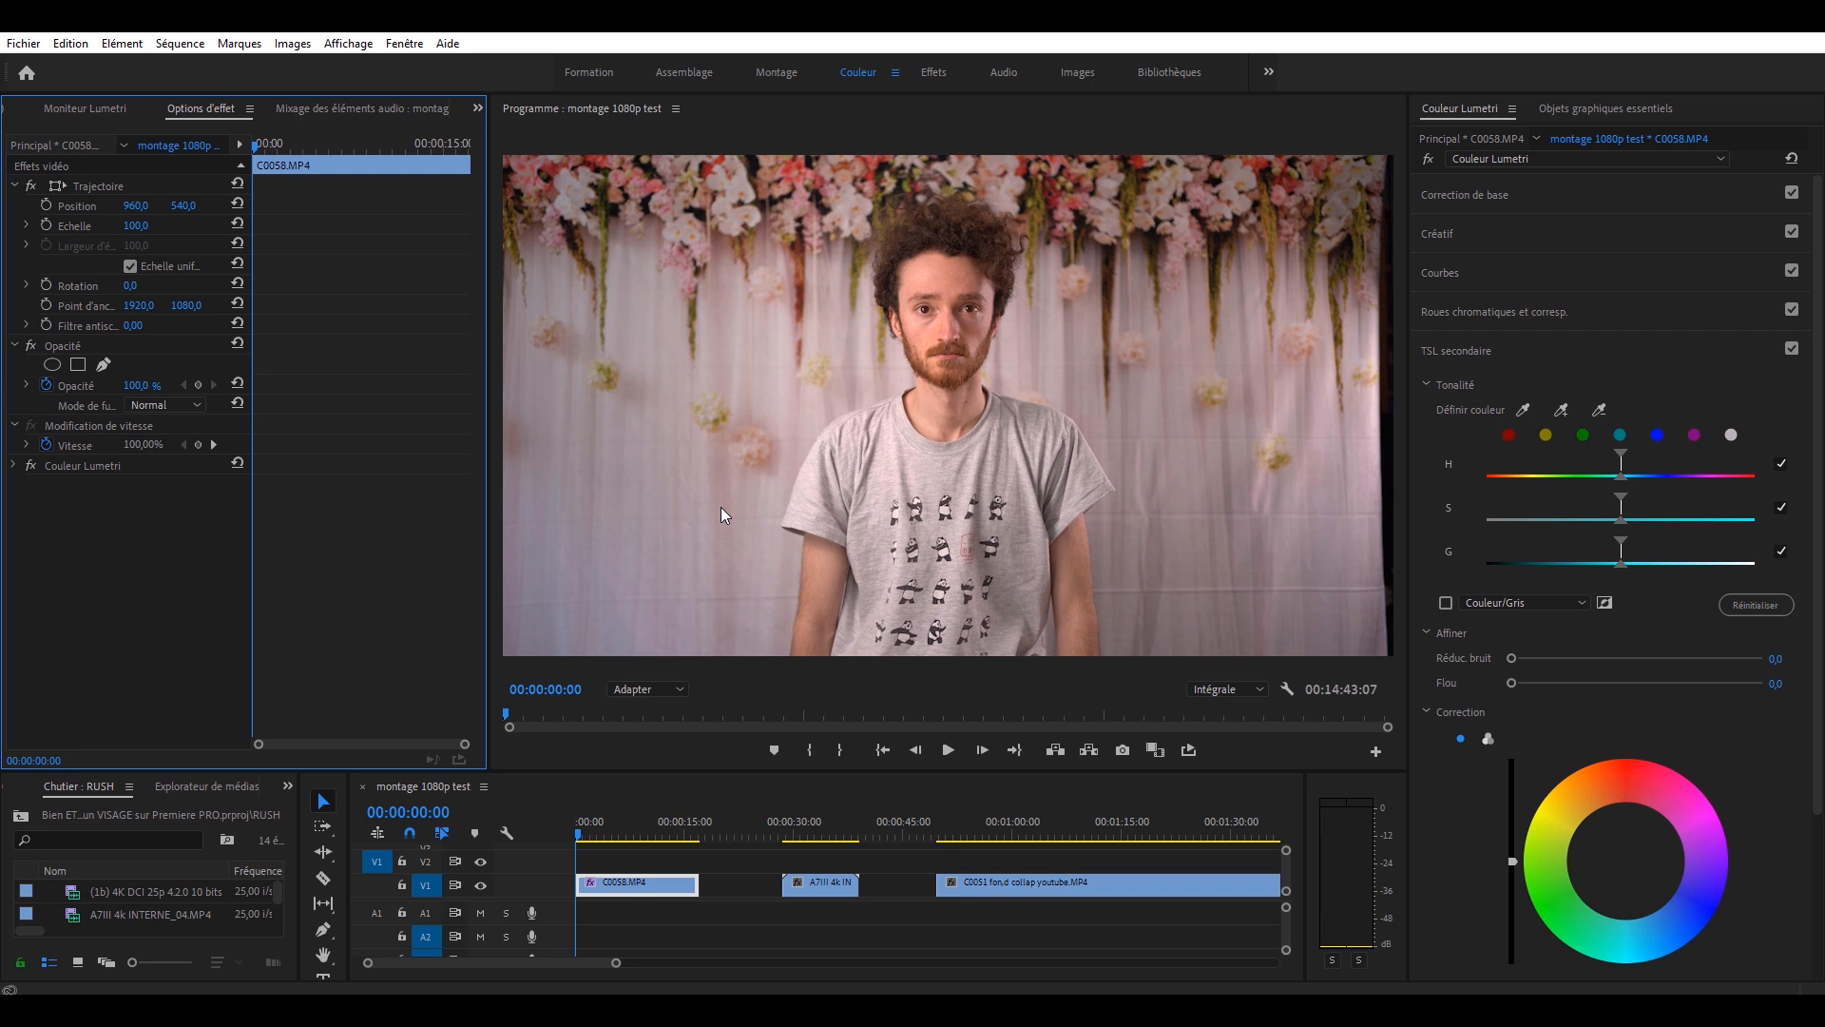
click(109, 114)
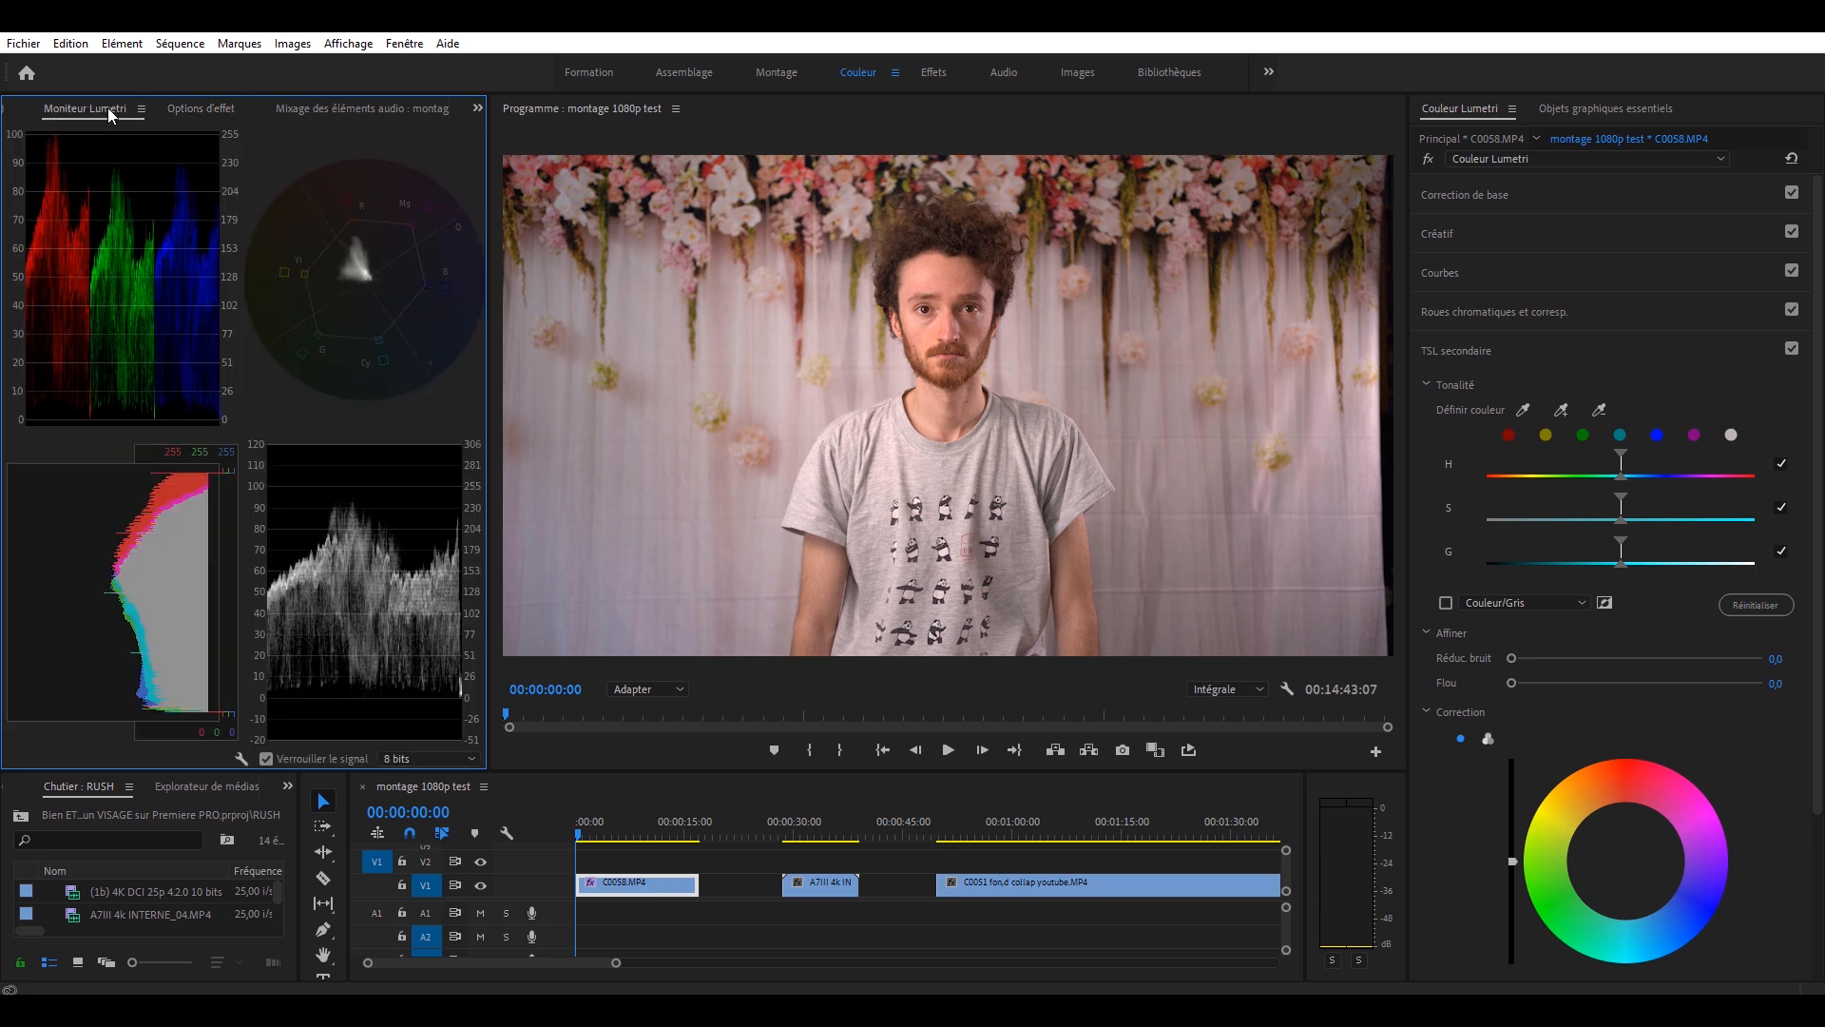
click(404, 42)
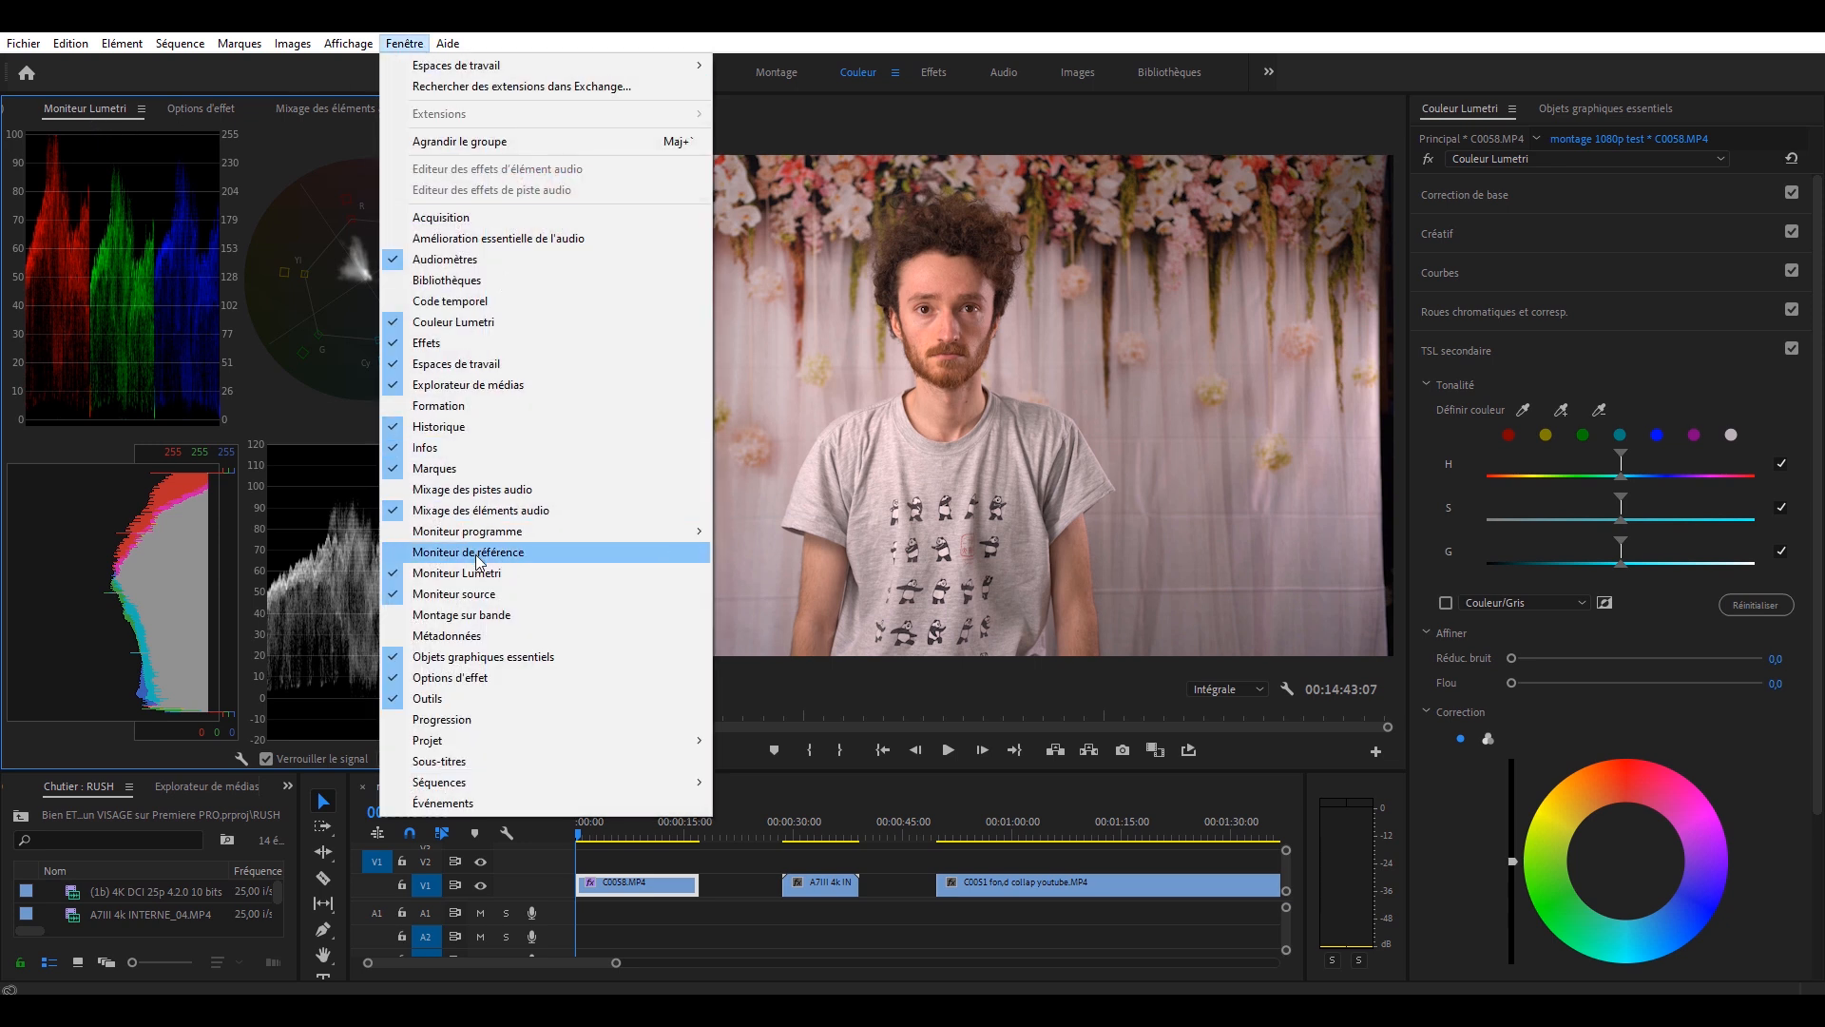
click(458, 574)
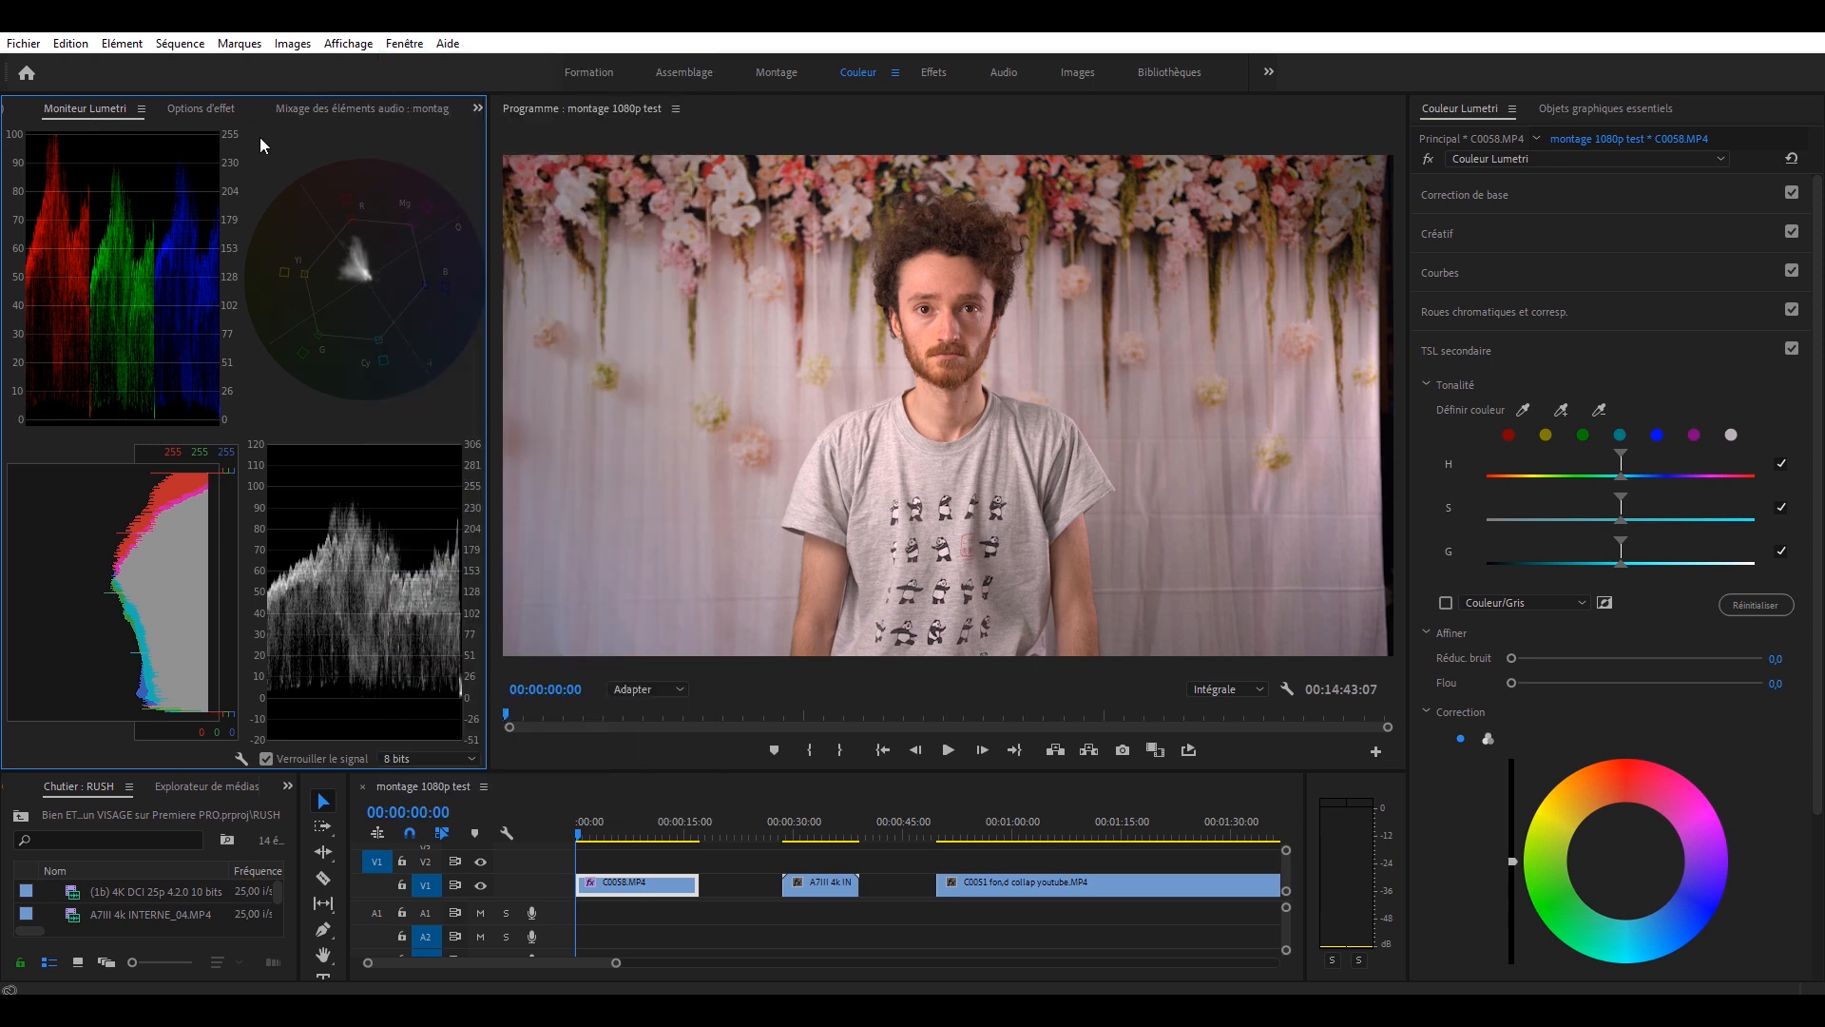
right_click(236, 762)
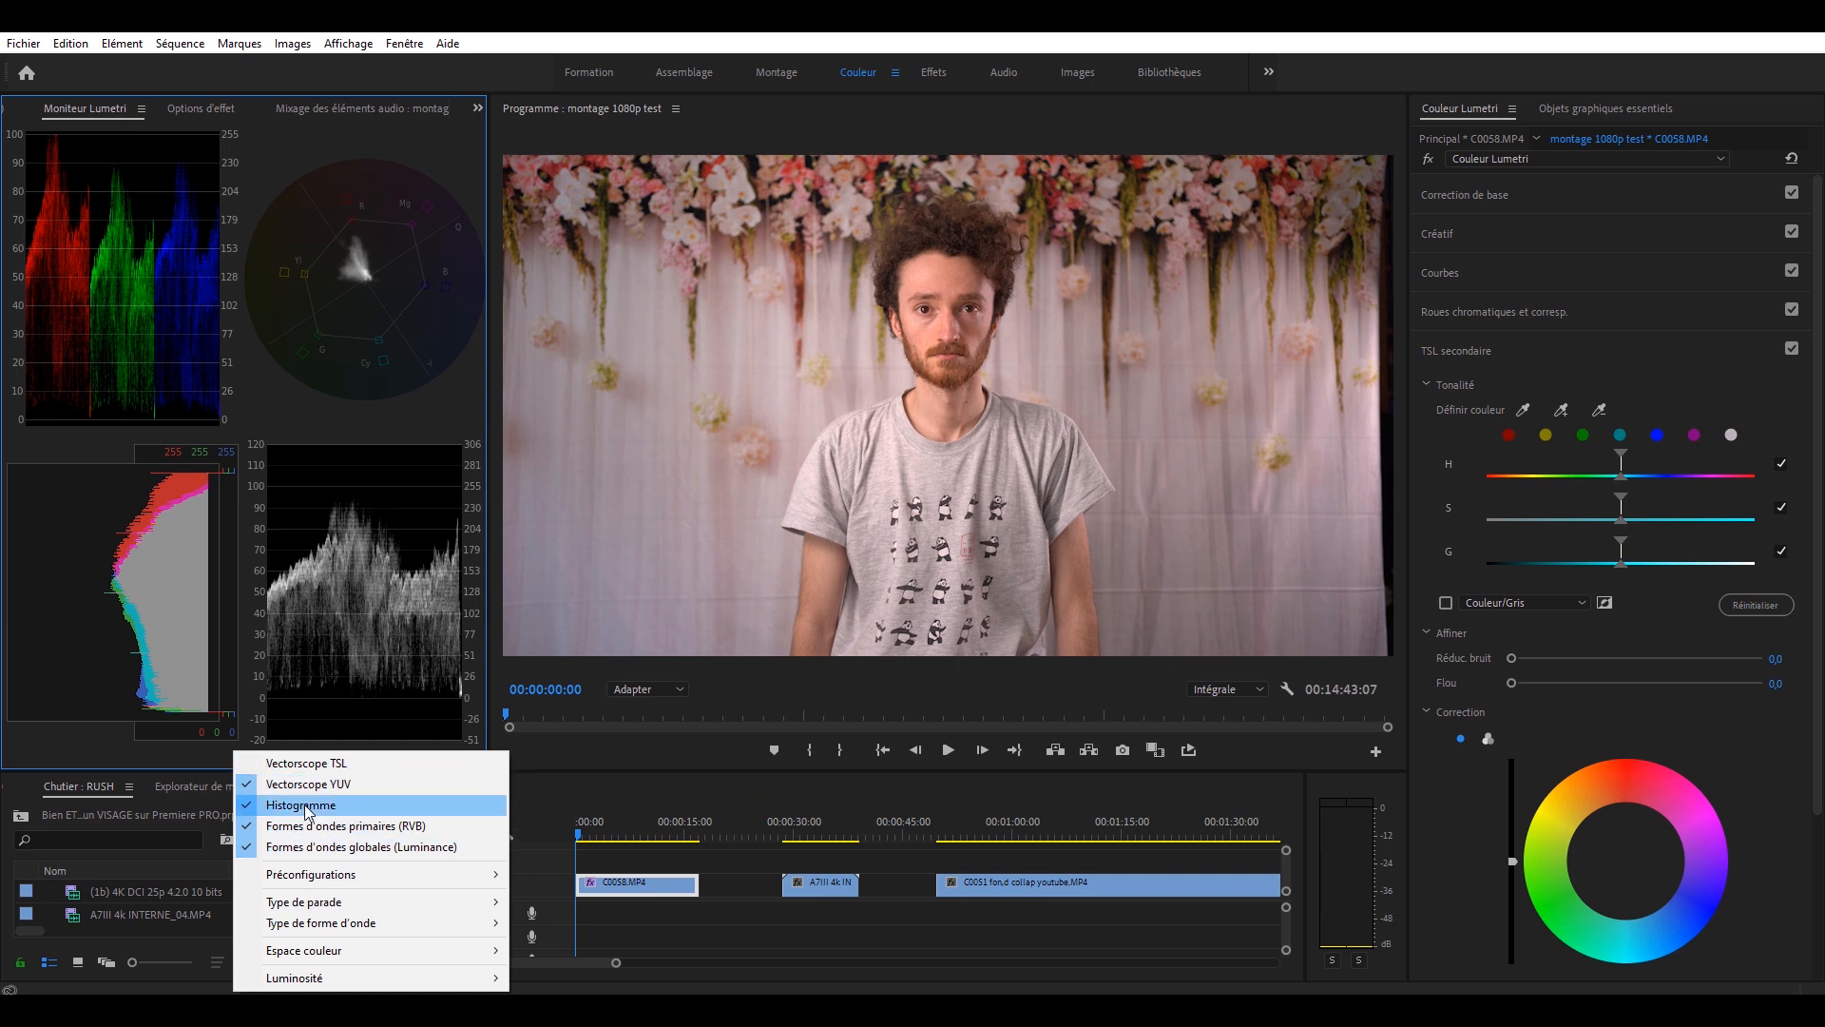
click(173, 756)
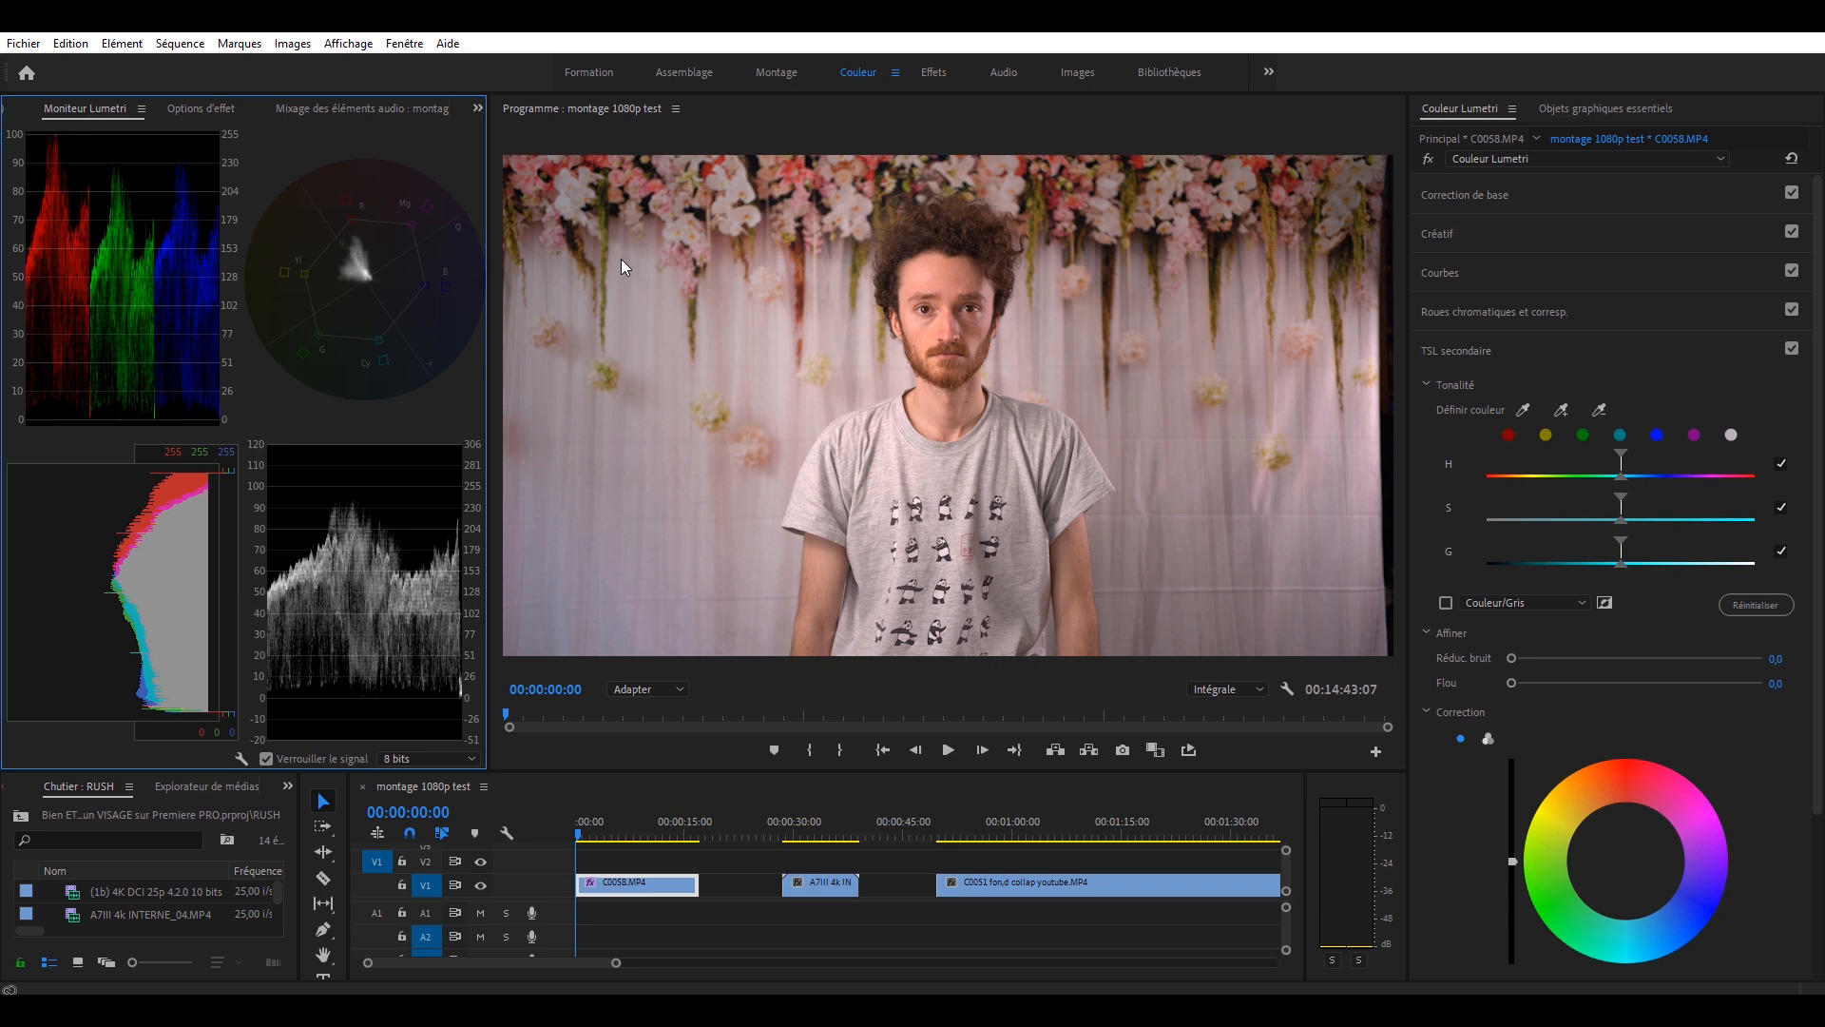
- In the basic correction, set the white balance temperature to -20.0 and tint to -13.2, and compare the clip with and without the effect
click(1492, 197)
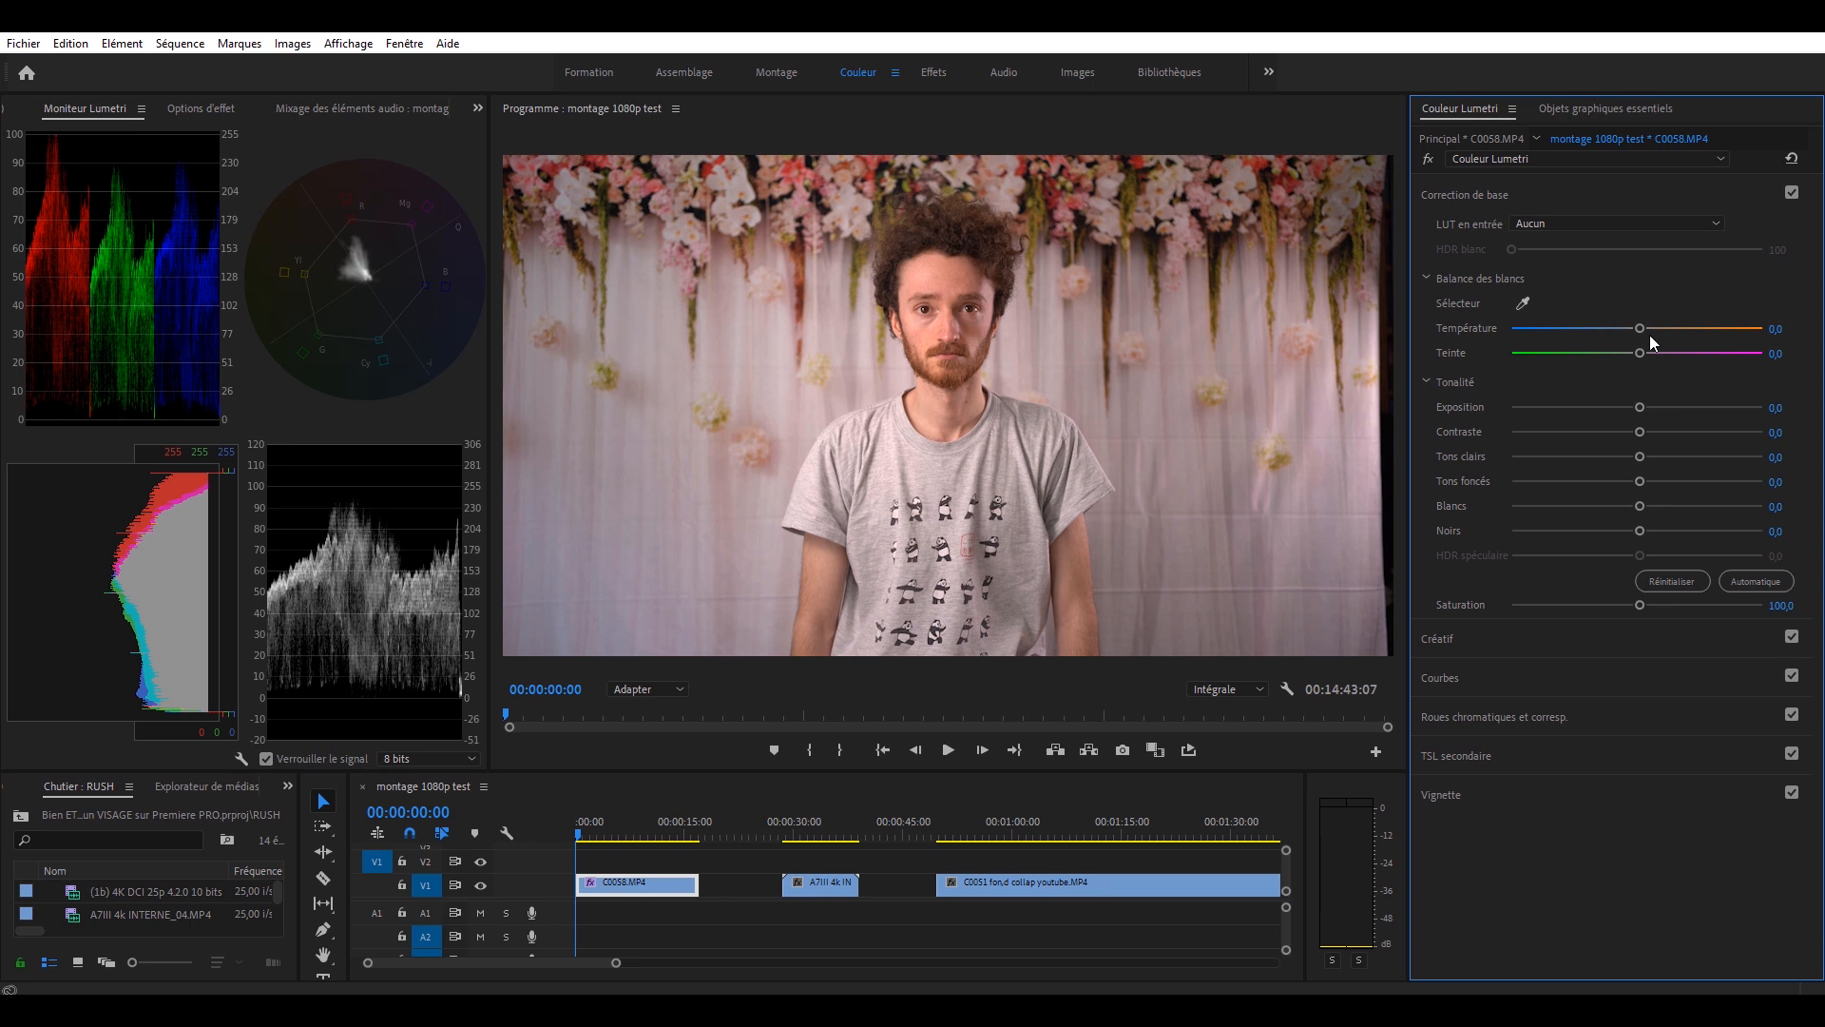
mouse_move(1640, 328)
mouse_down()
mouse_move(1631, 353)
mouse_move(1620, 330)
mouse_move(1625, 356)
mouse_move(1610, 330)
mouse_move(1622, 356)
mouse_up()
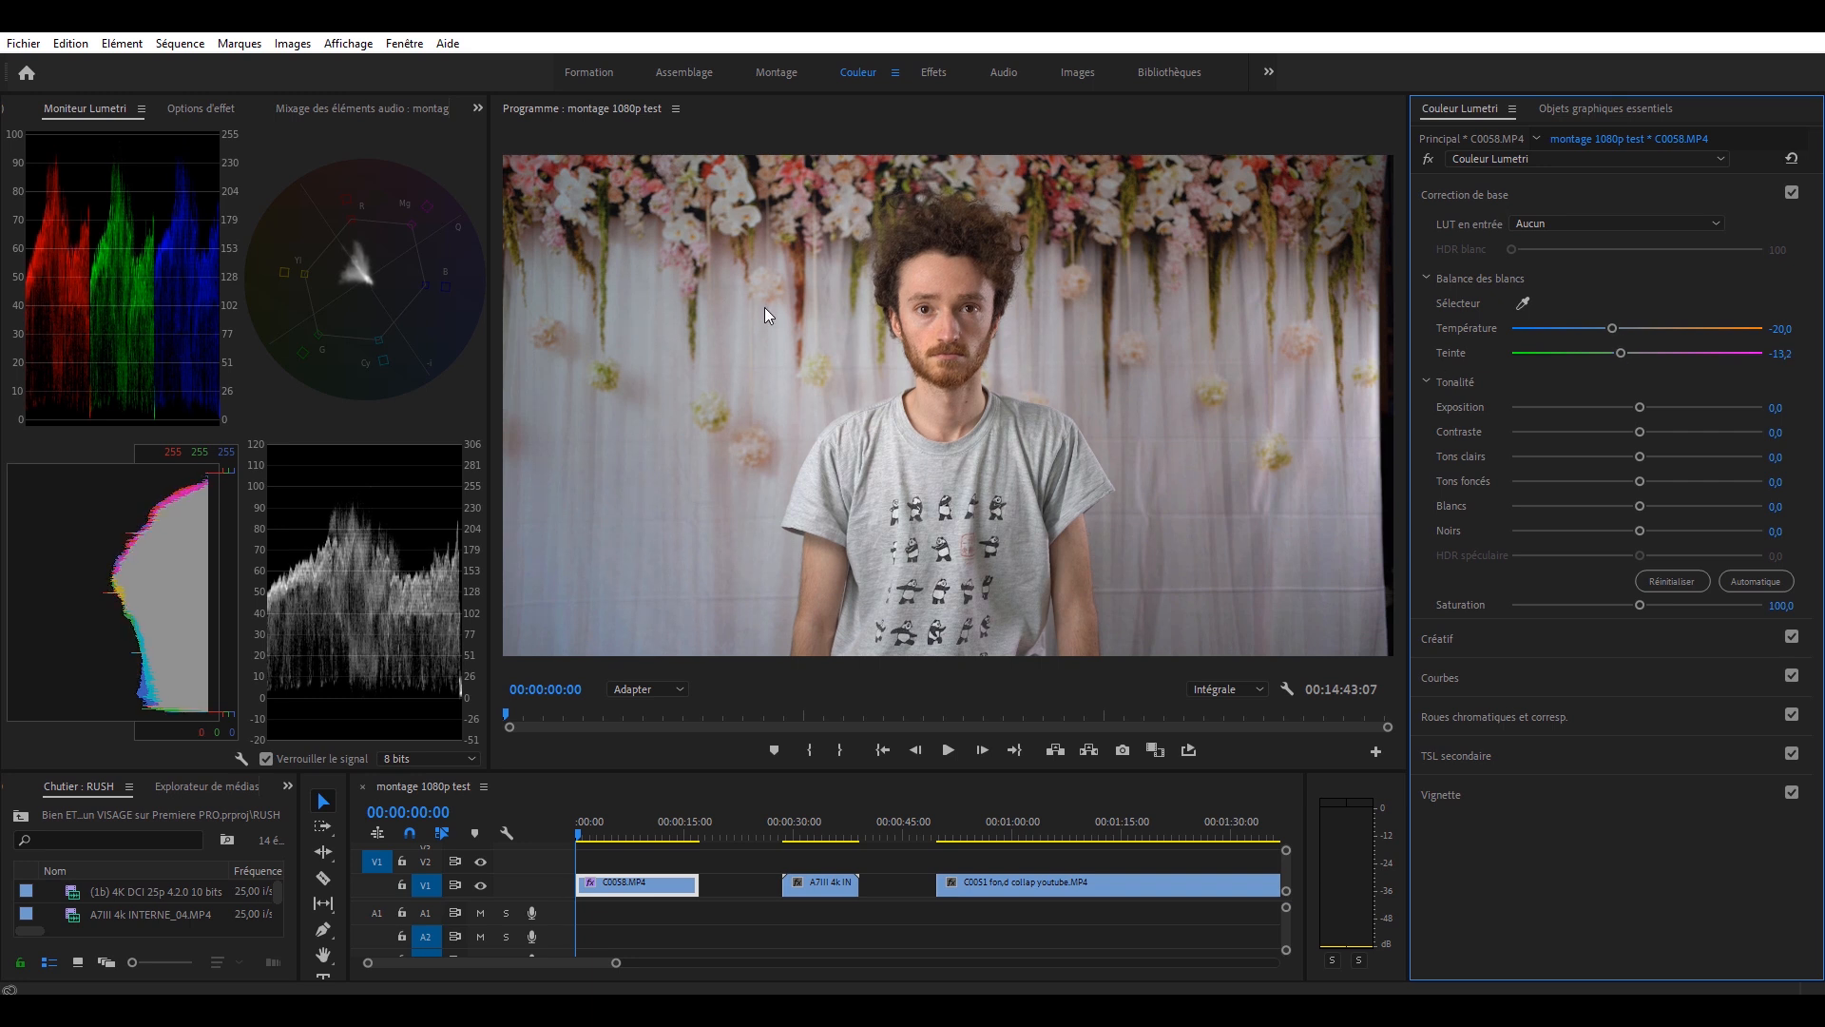
click(1429, 161)
click(1429, 162)
click(1428, 162)
click(1429, 162)
click(1429, 162)
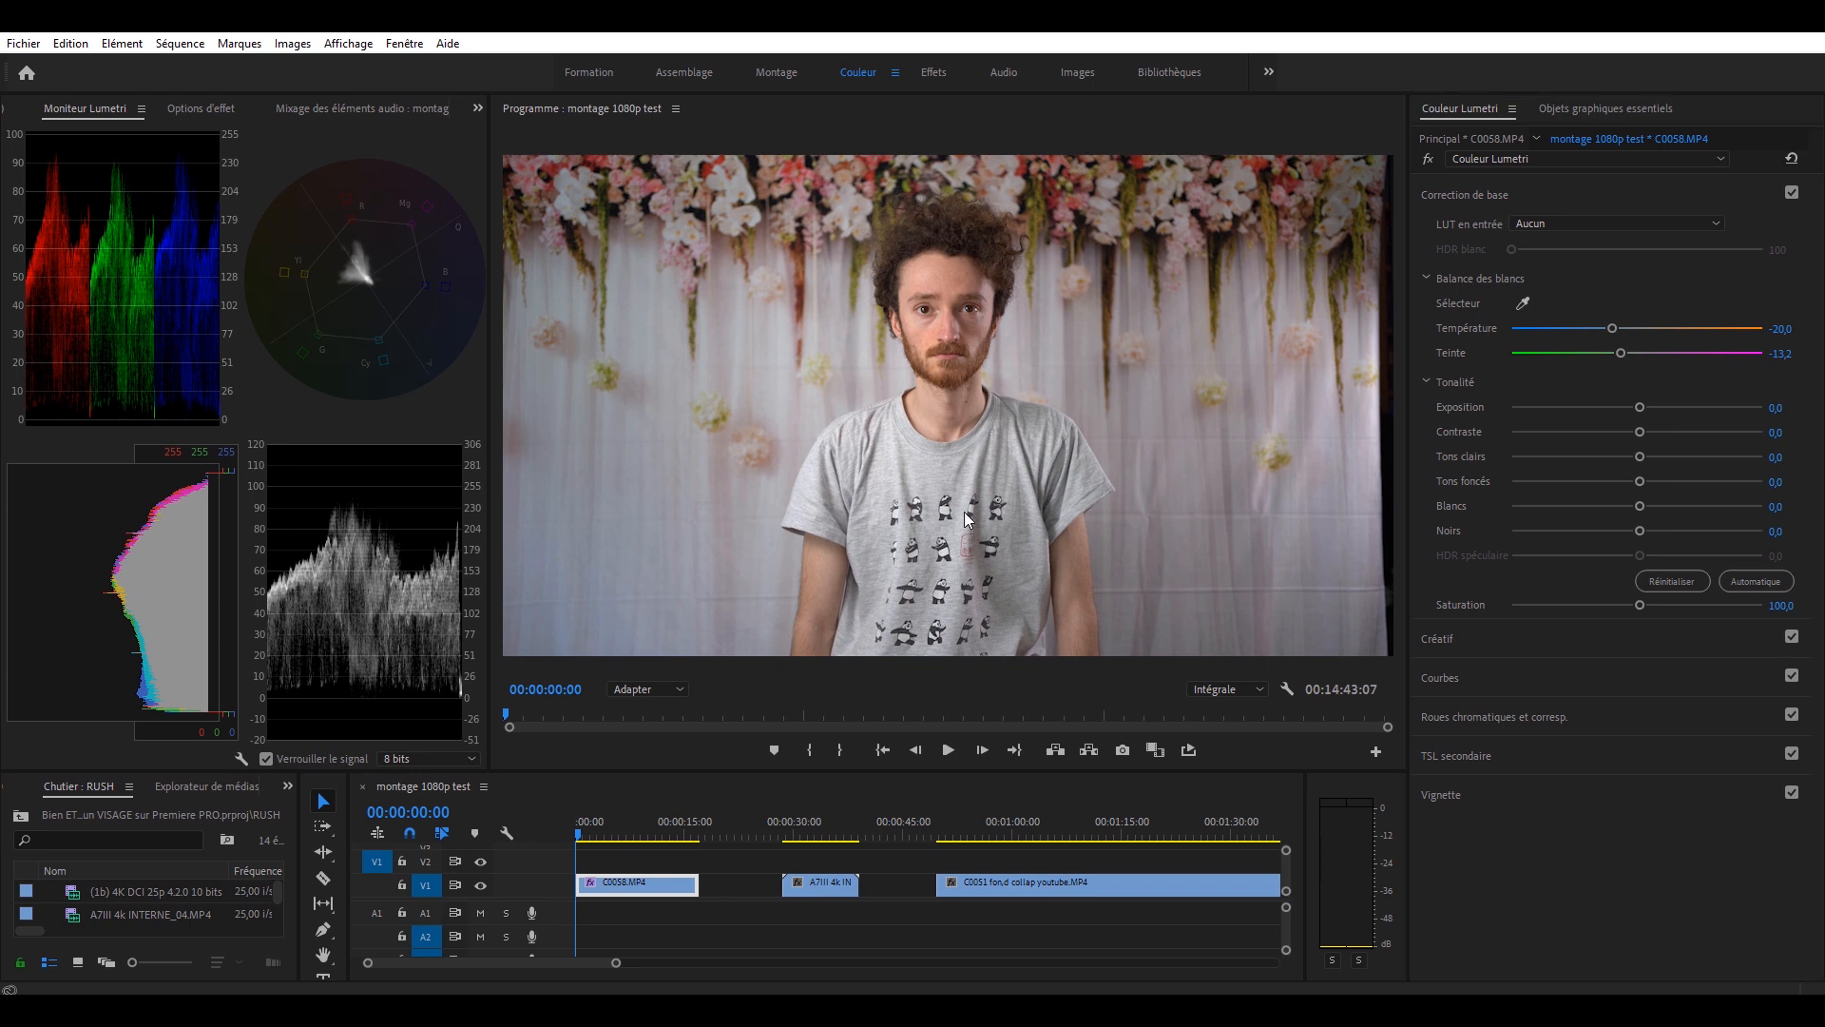
- Move the playhead to 00:00:04:04 within the C0058.MP4 clip
click(442, 378)
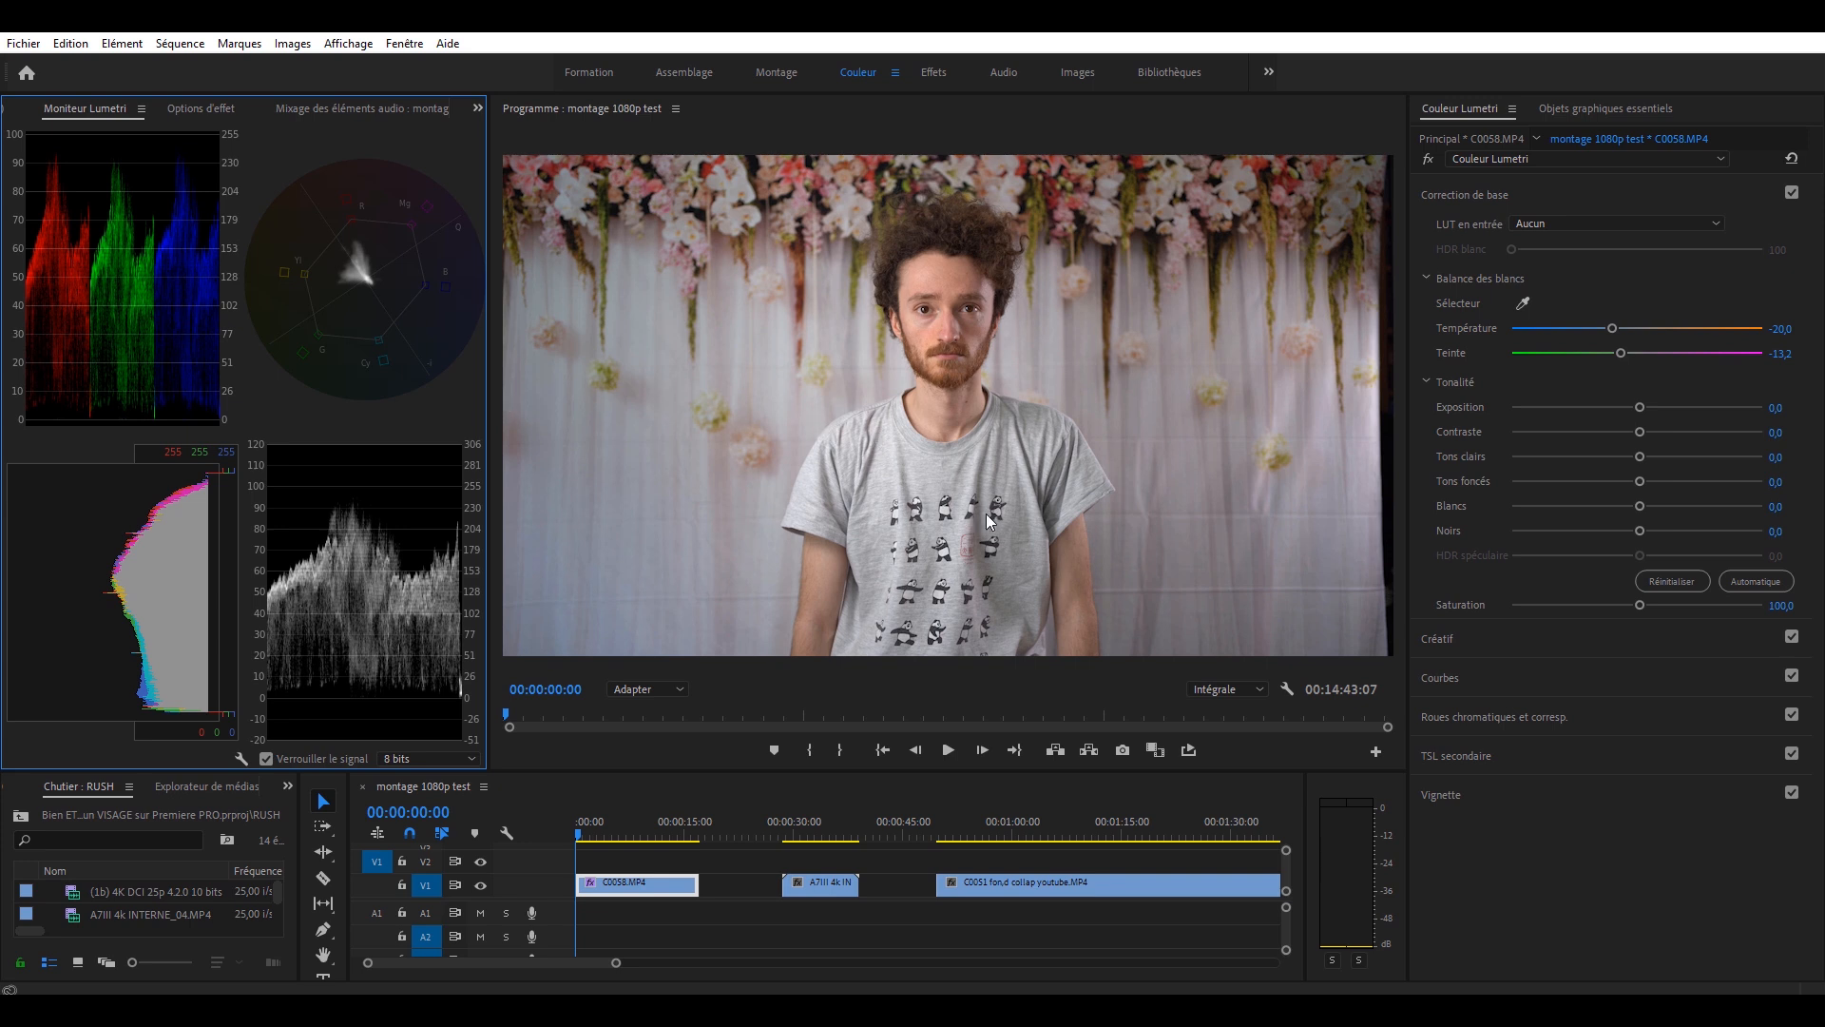
click(583, 834)
drag(587, 836, 611, 837)
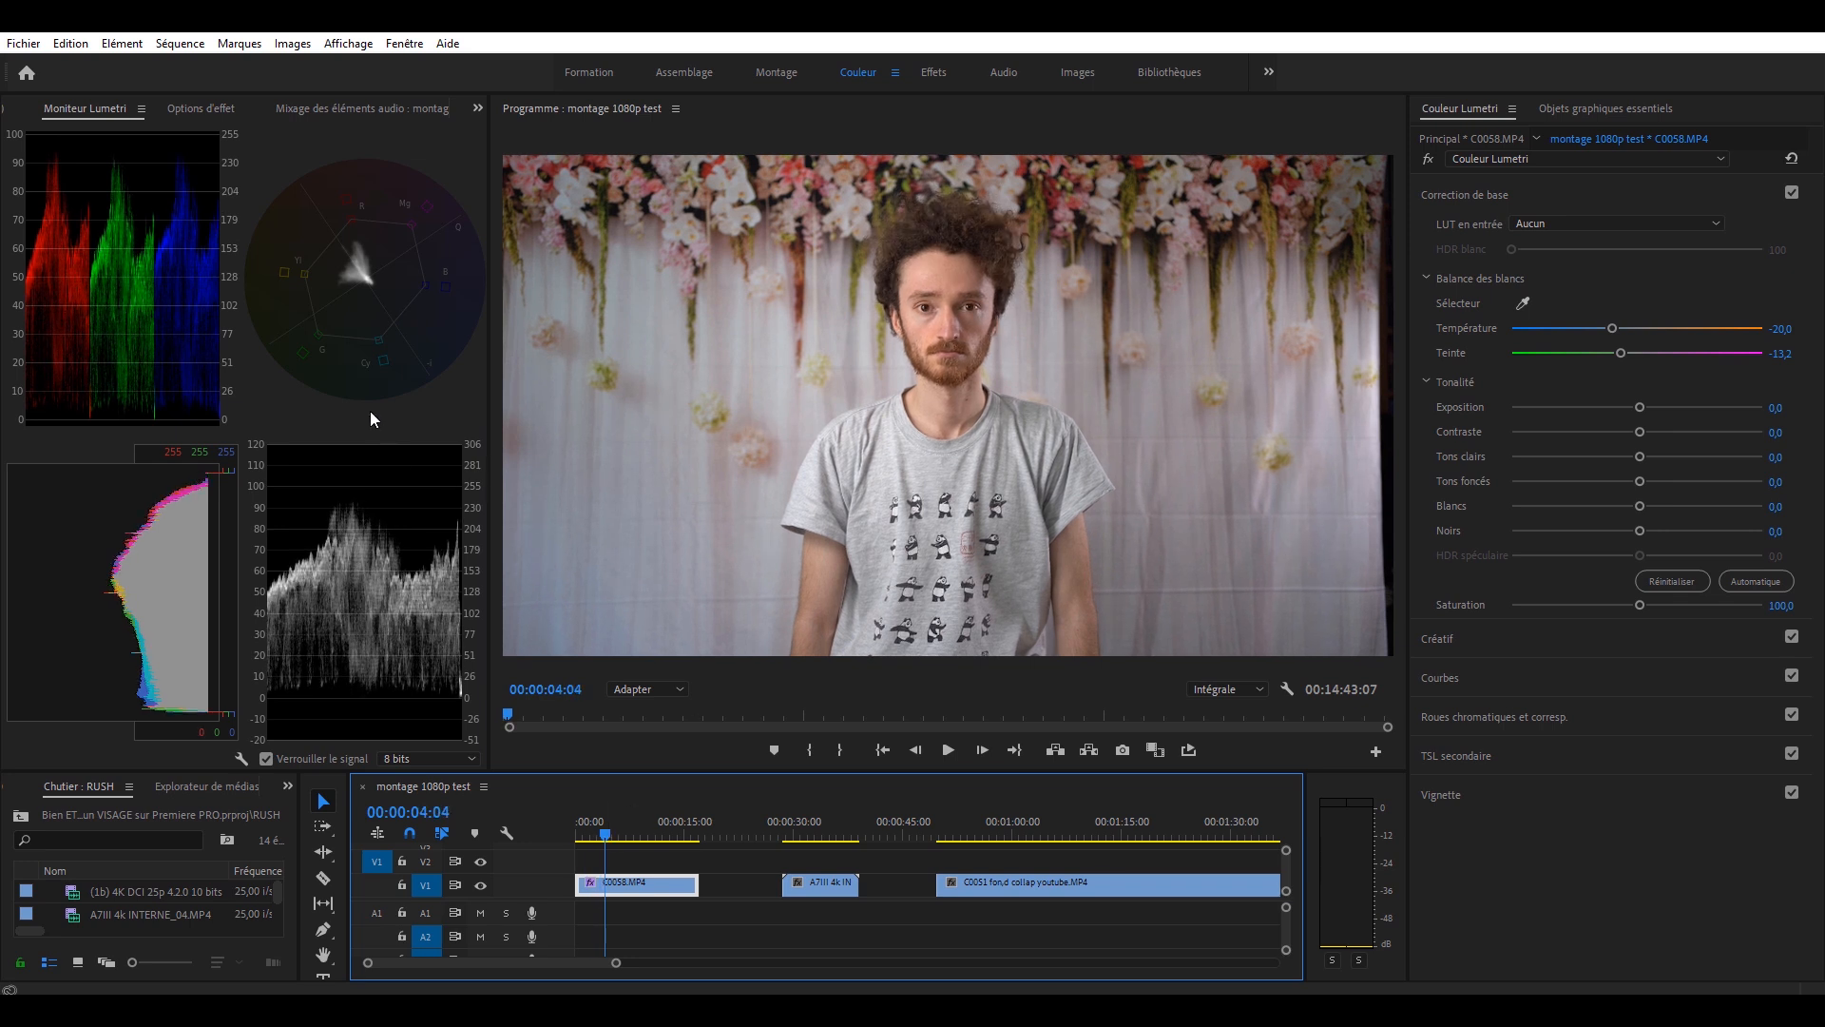
click(892, 373)
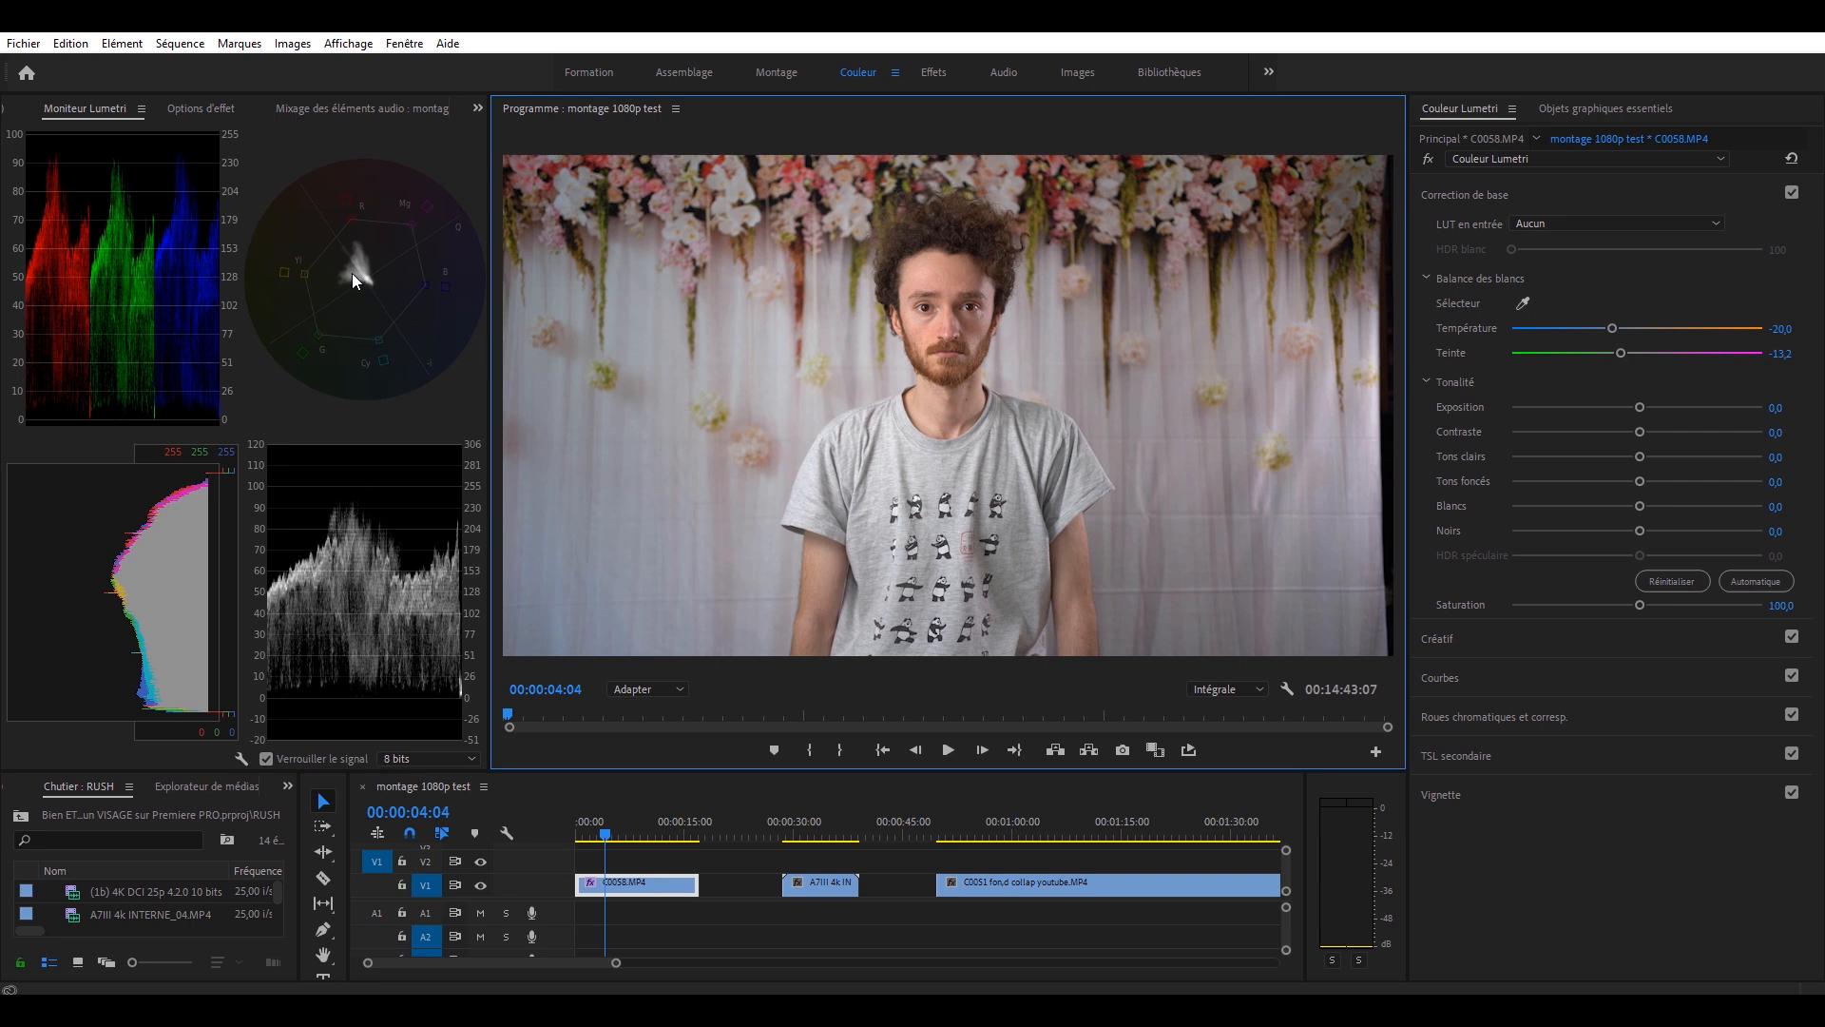
- Add an elliptical opacity mask, shrink it to a small area of the man's forehead, and check the skin tone in the vectorscope
click(222, 109)
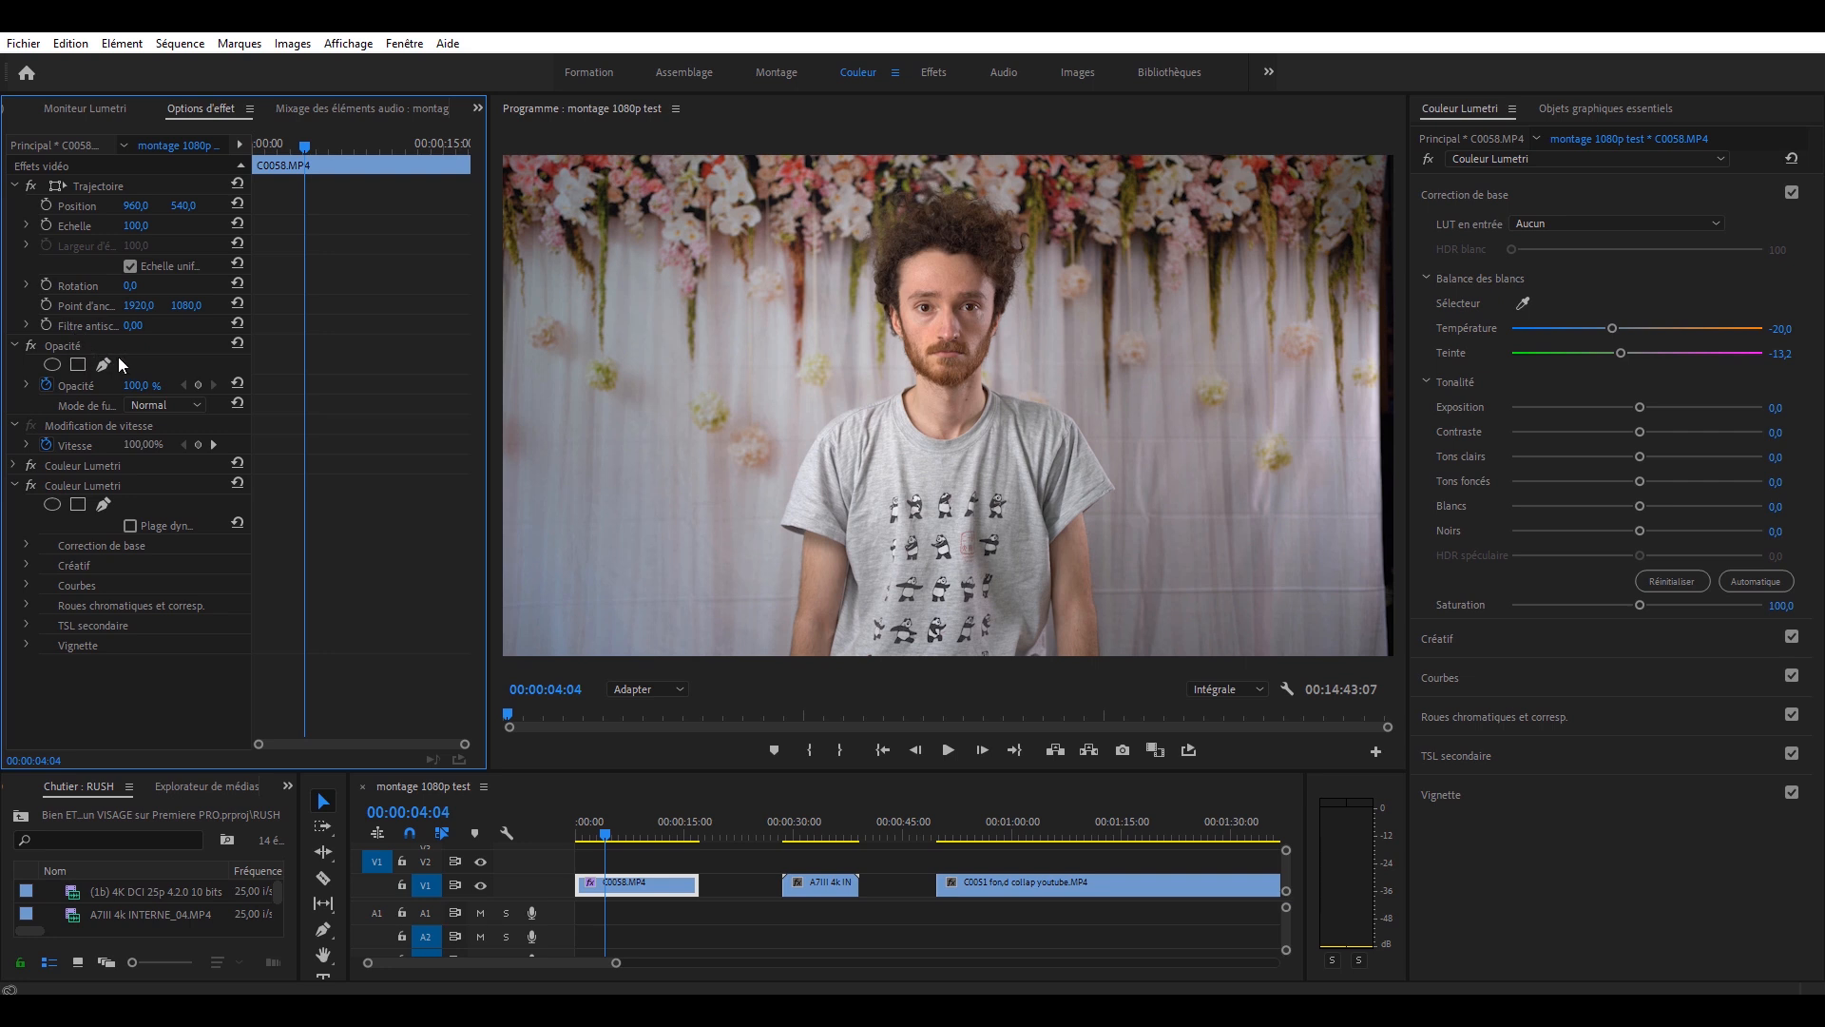
click(55, 363)
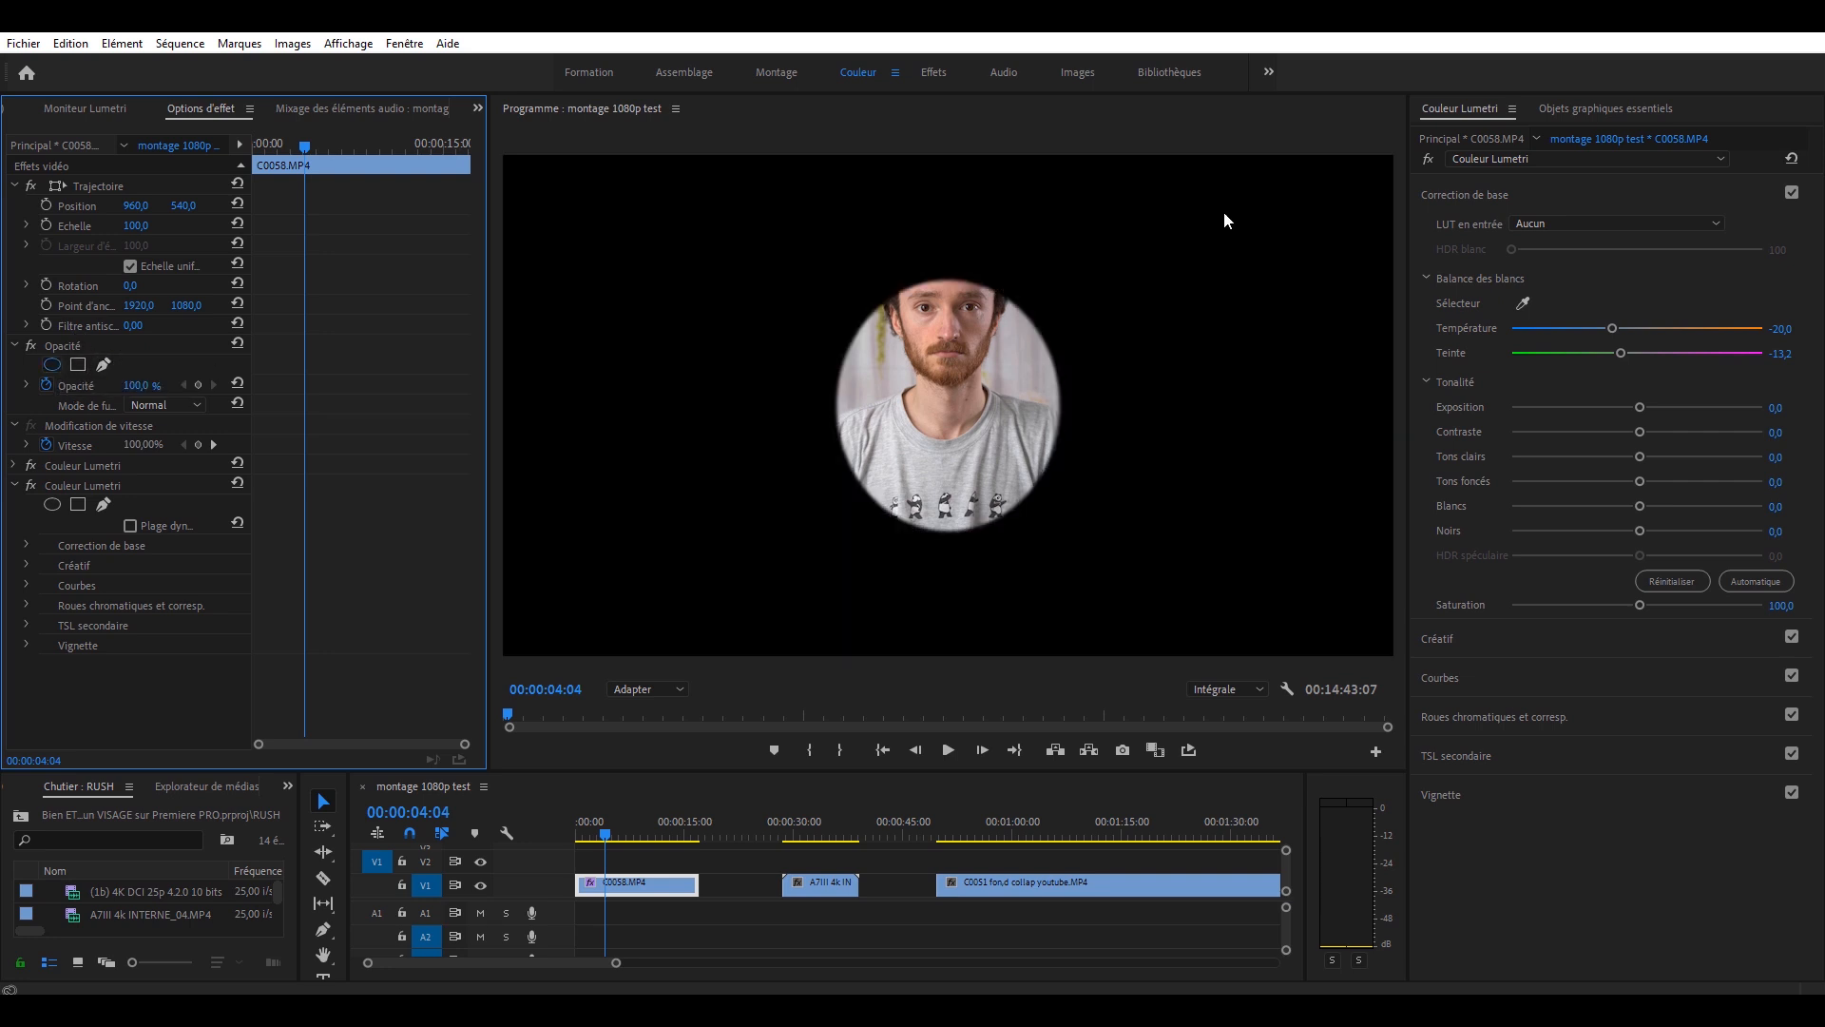
drag(945, 282, 941, 261)
drag(1060, 390, 1004, 396)
drag(923, 530, 904, 272)
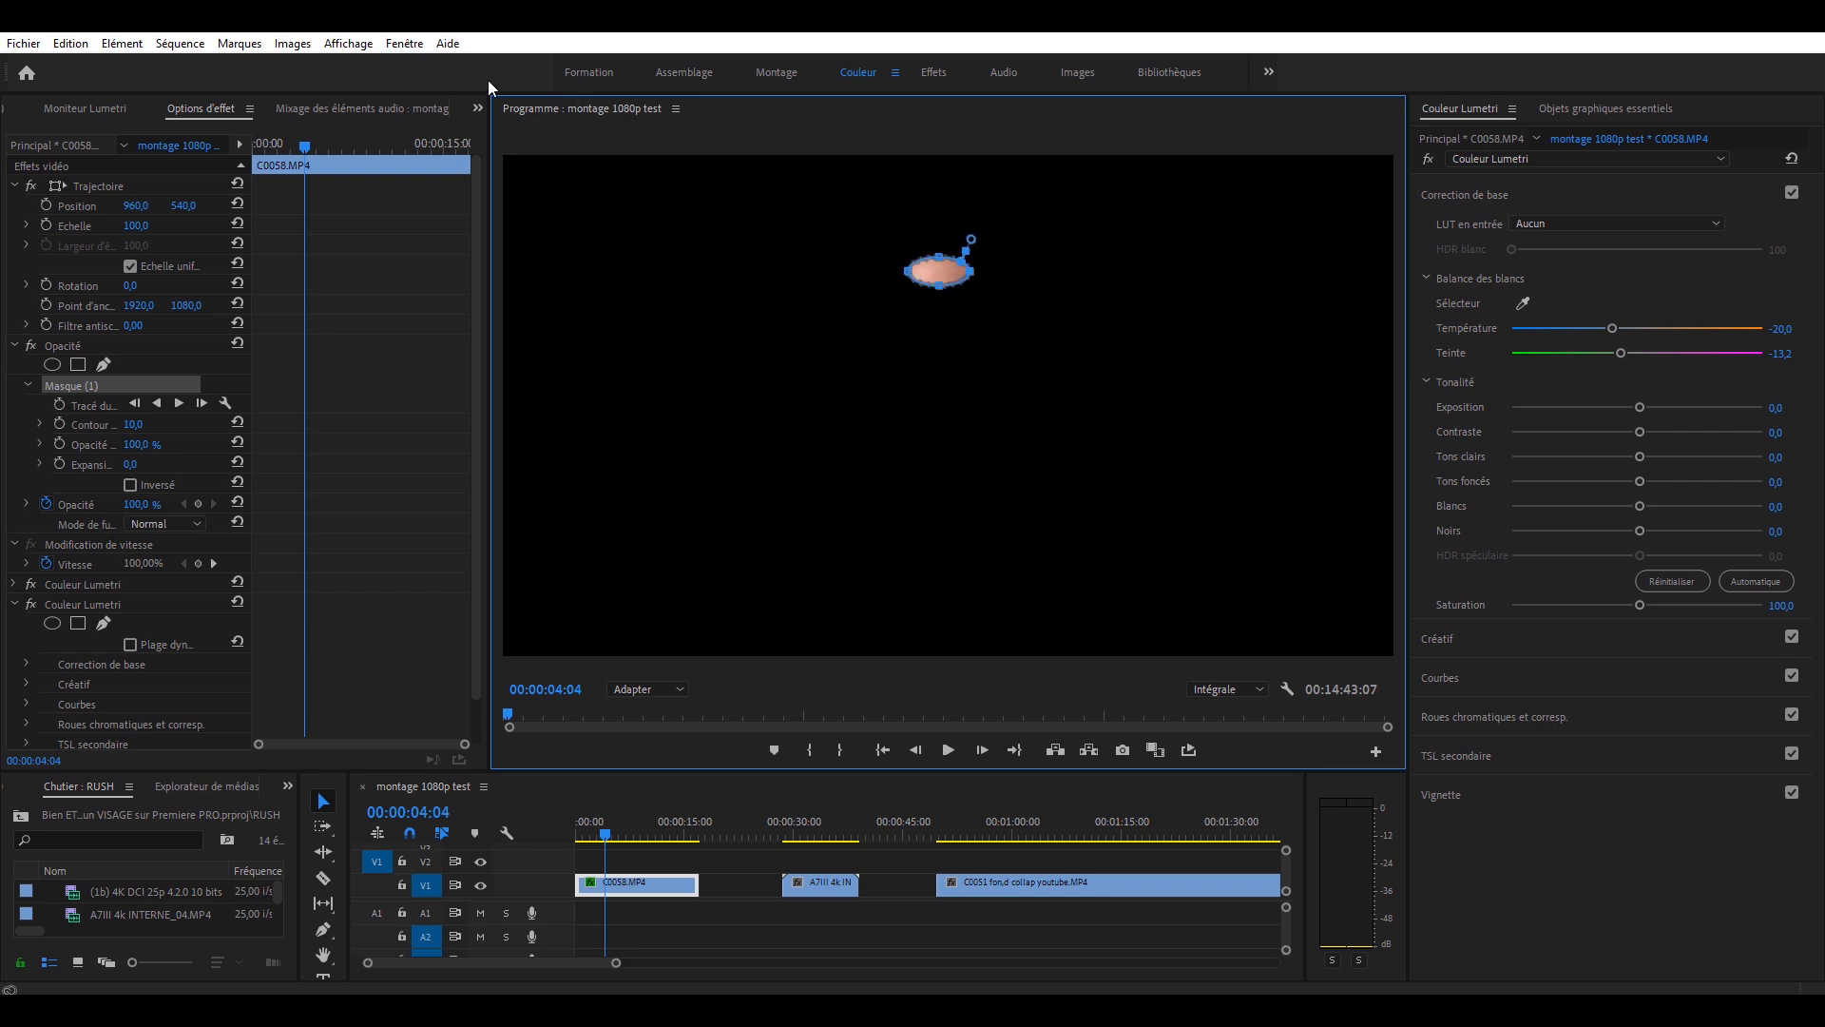
click(100, 107)
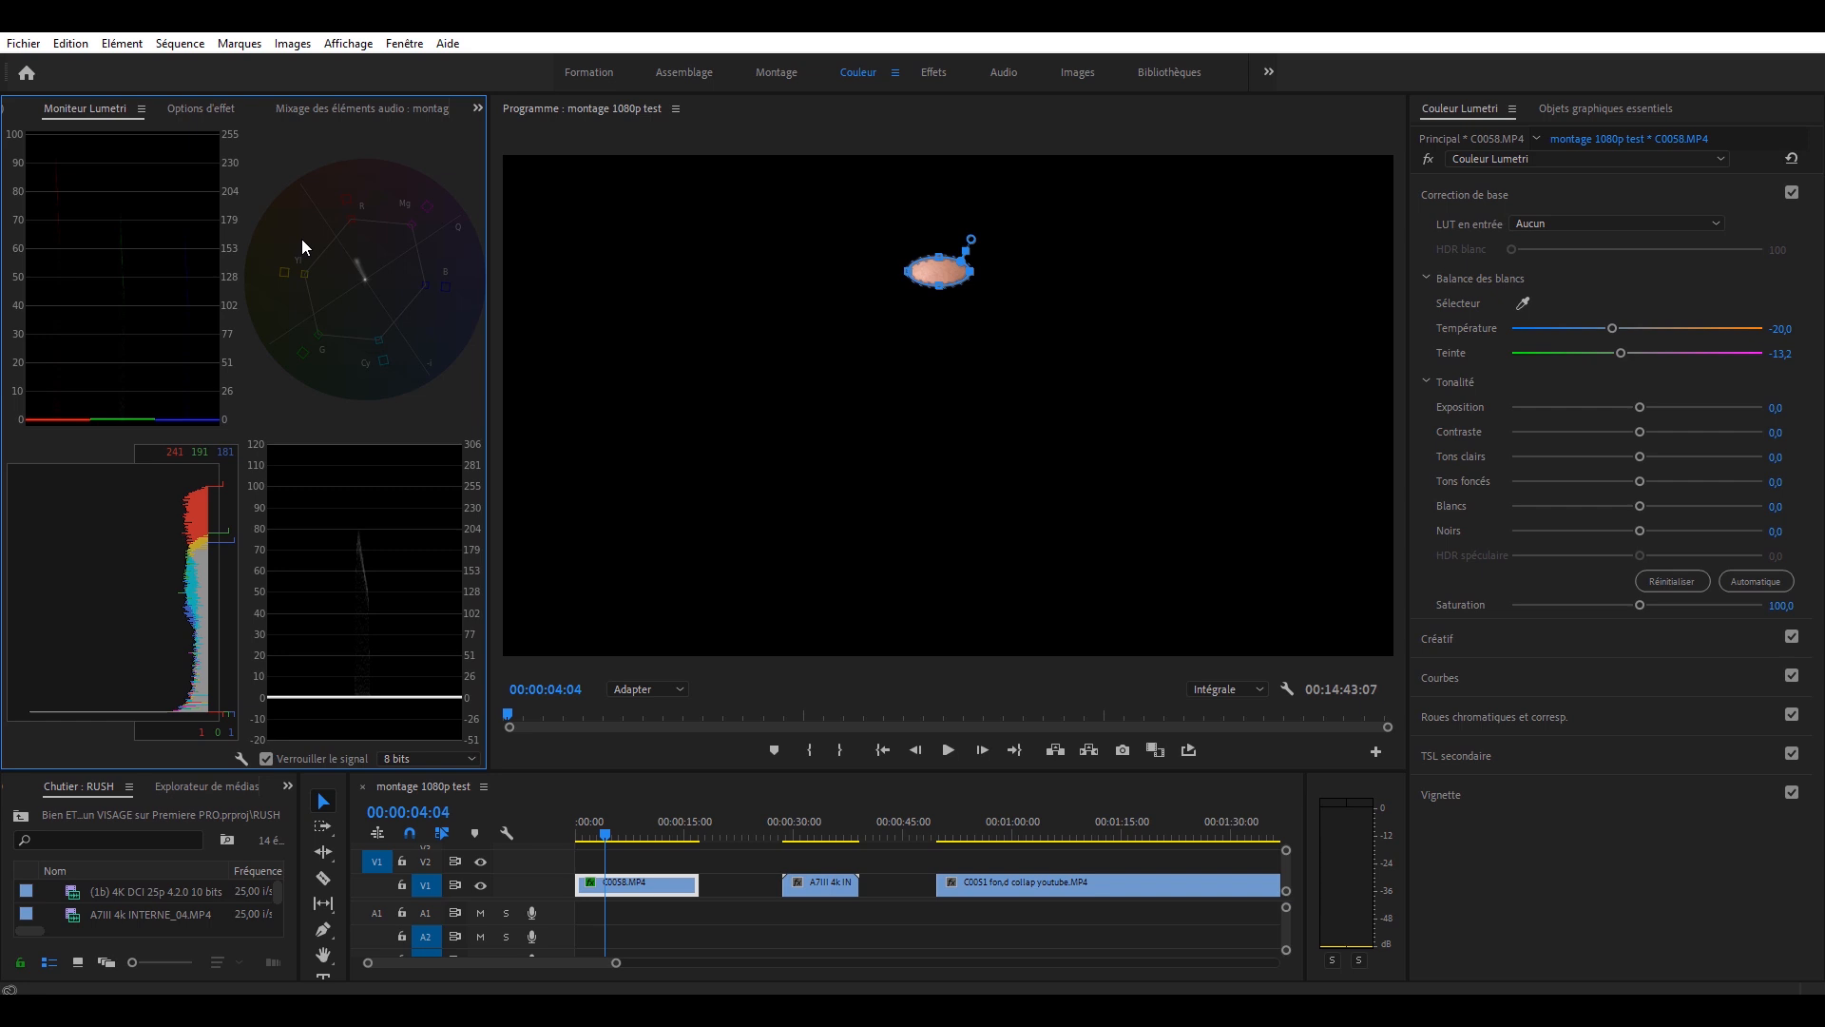
- Disable the clip's Opacity effect to show the whole picture, and return to the Lumetri scopes
click(201, 108)
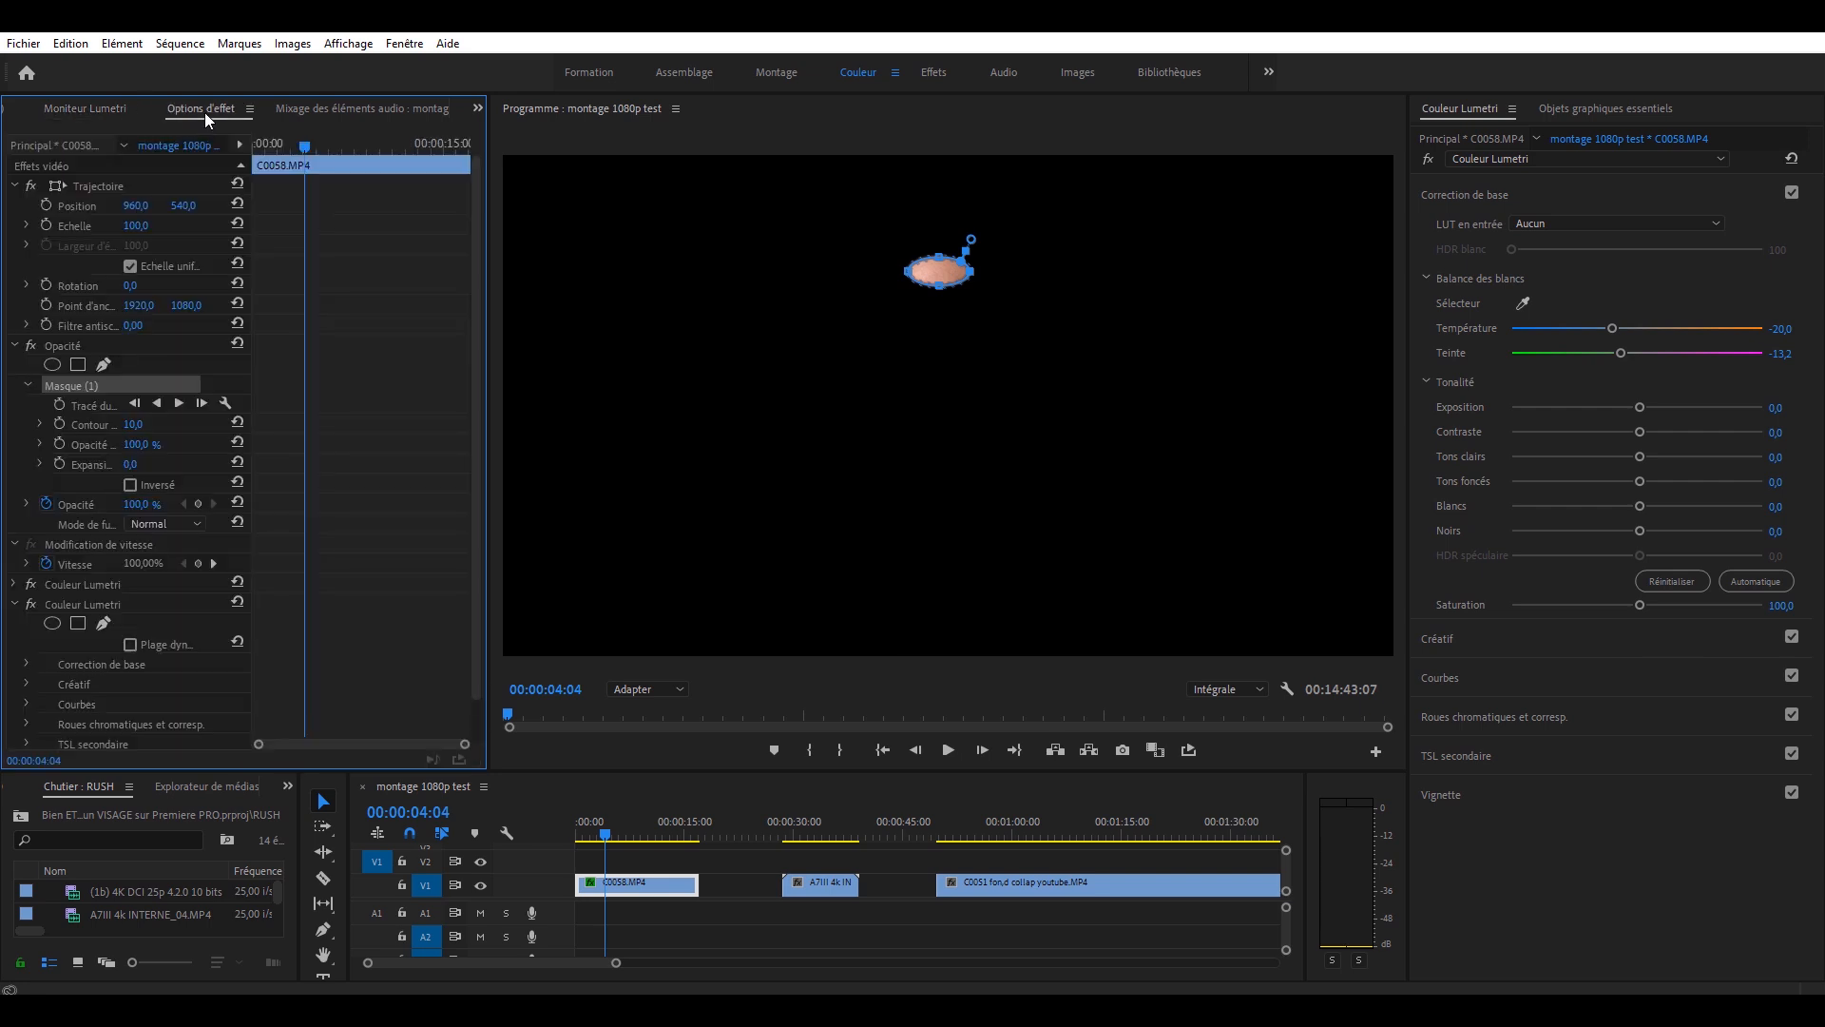
click(31, 346)
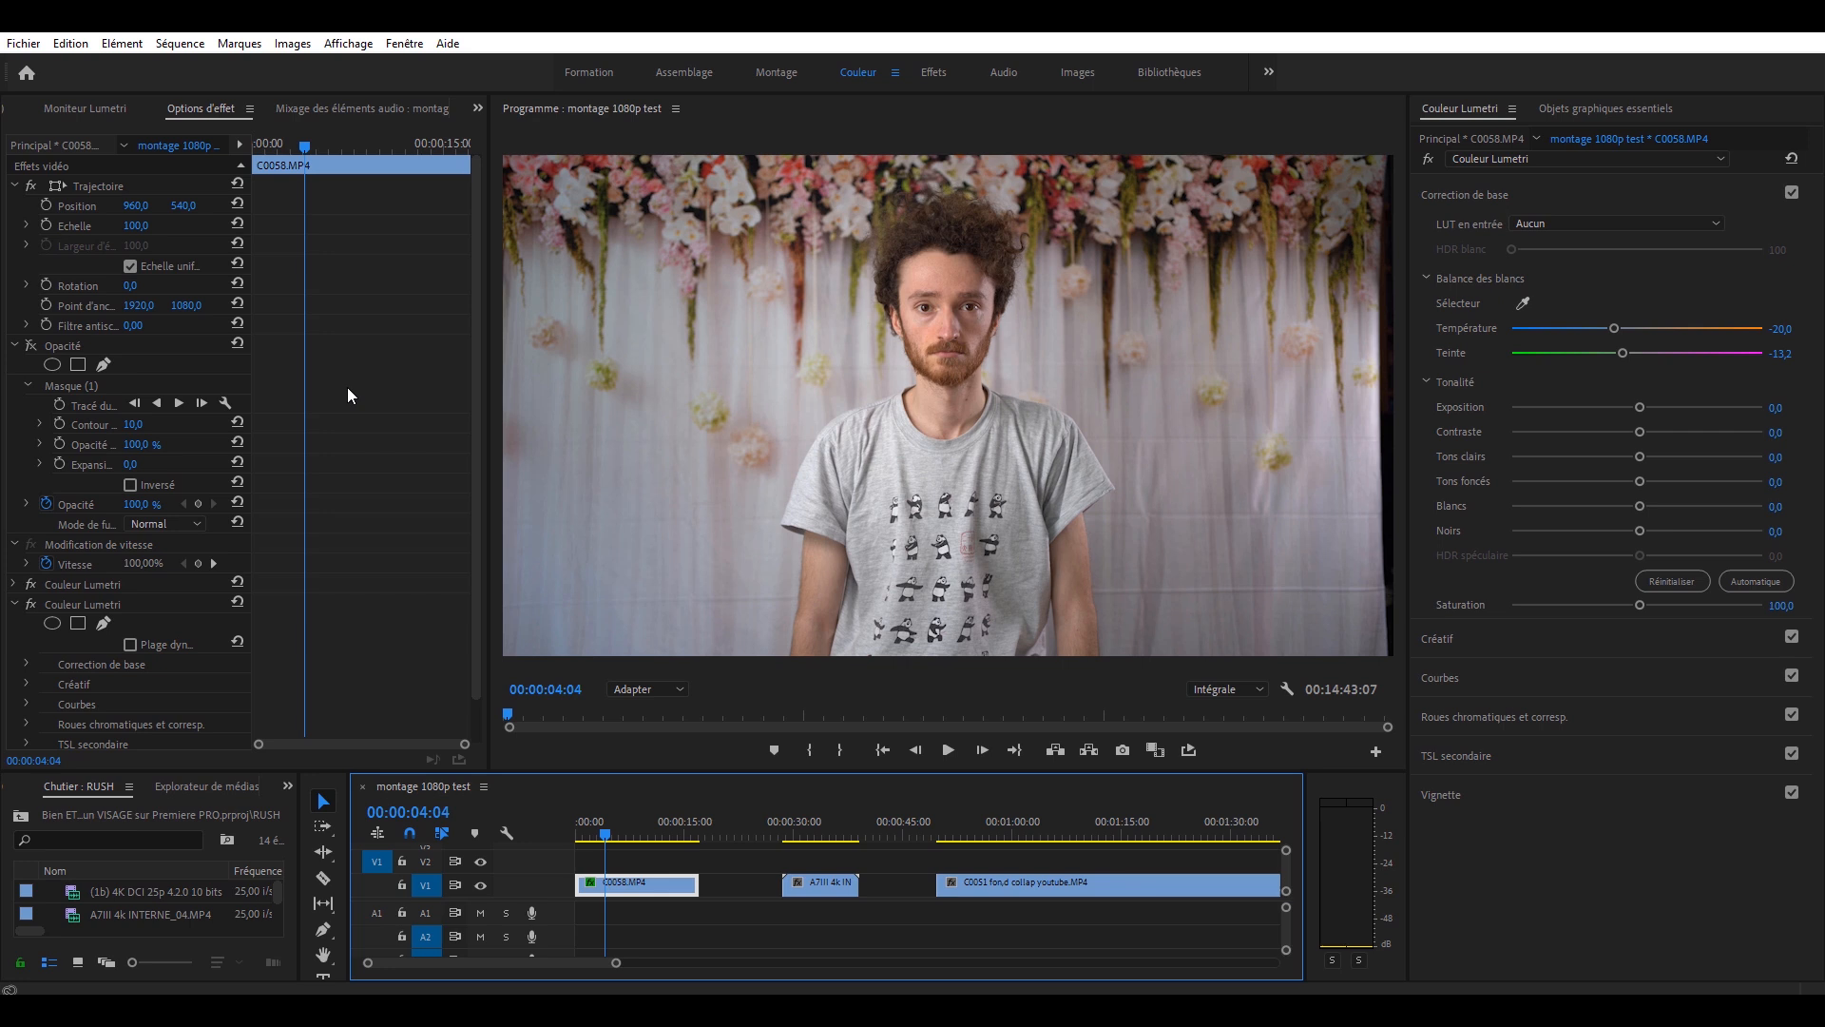
click(111, 107)
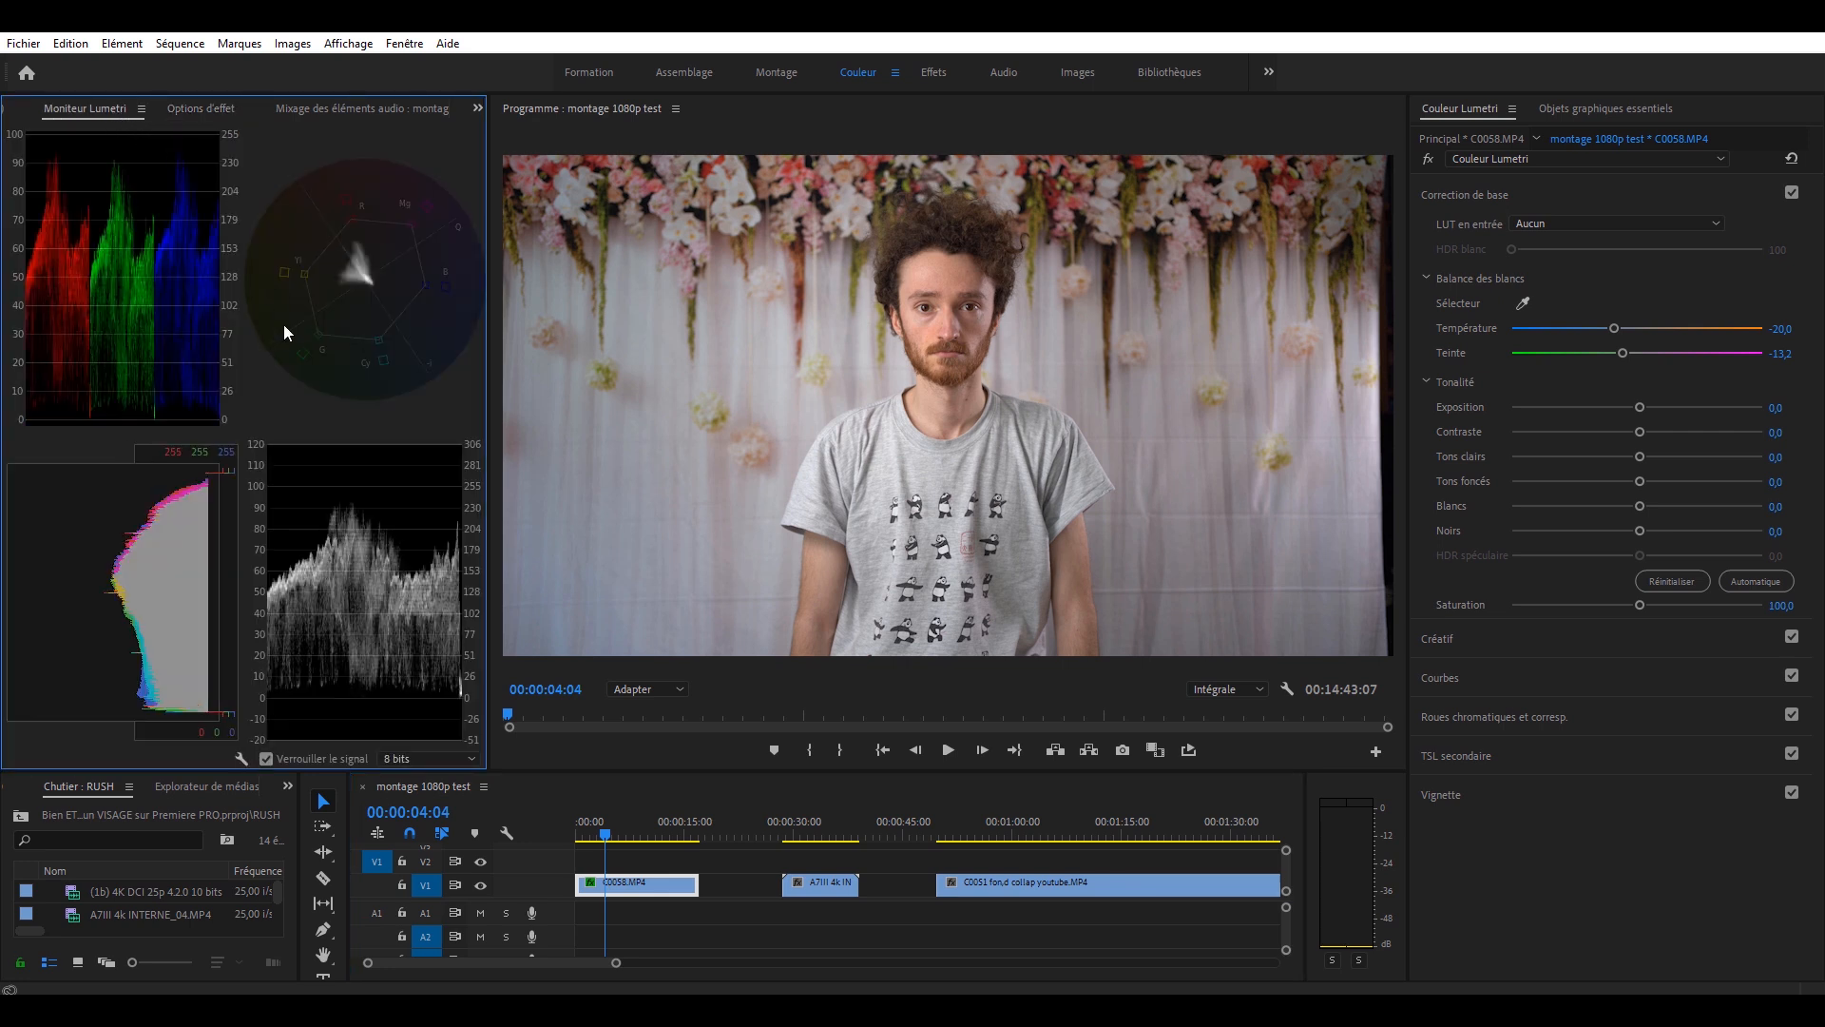
- Set exposure to -0.1, highlights to -6.4 and whites to -2.6, and compare the clip with and without the effect
drag(1639, 408, 1631, 505)
click(1432, 162)
click(1433, 162)
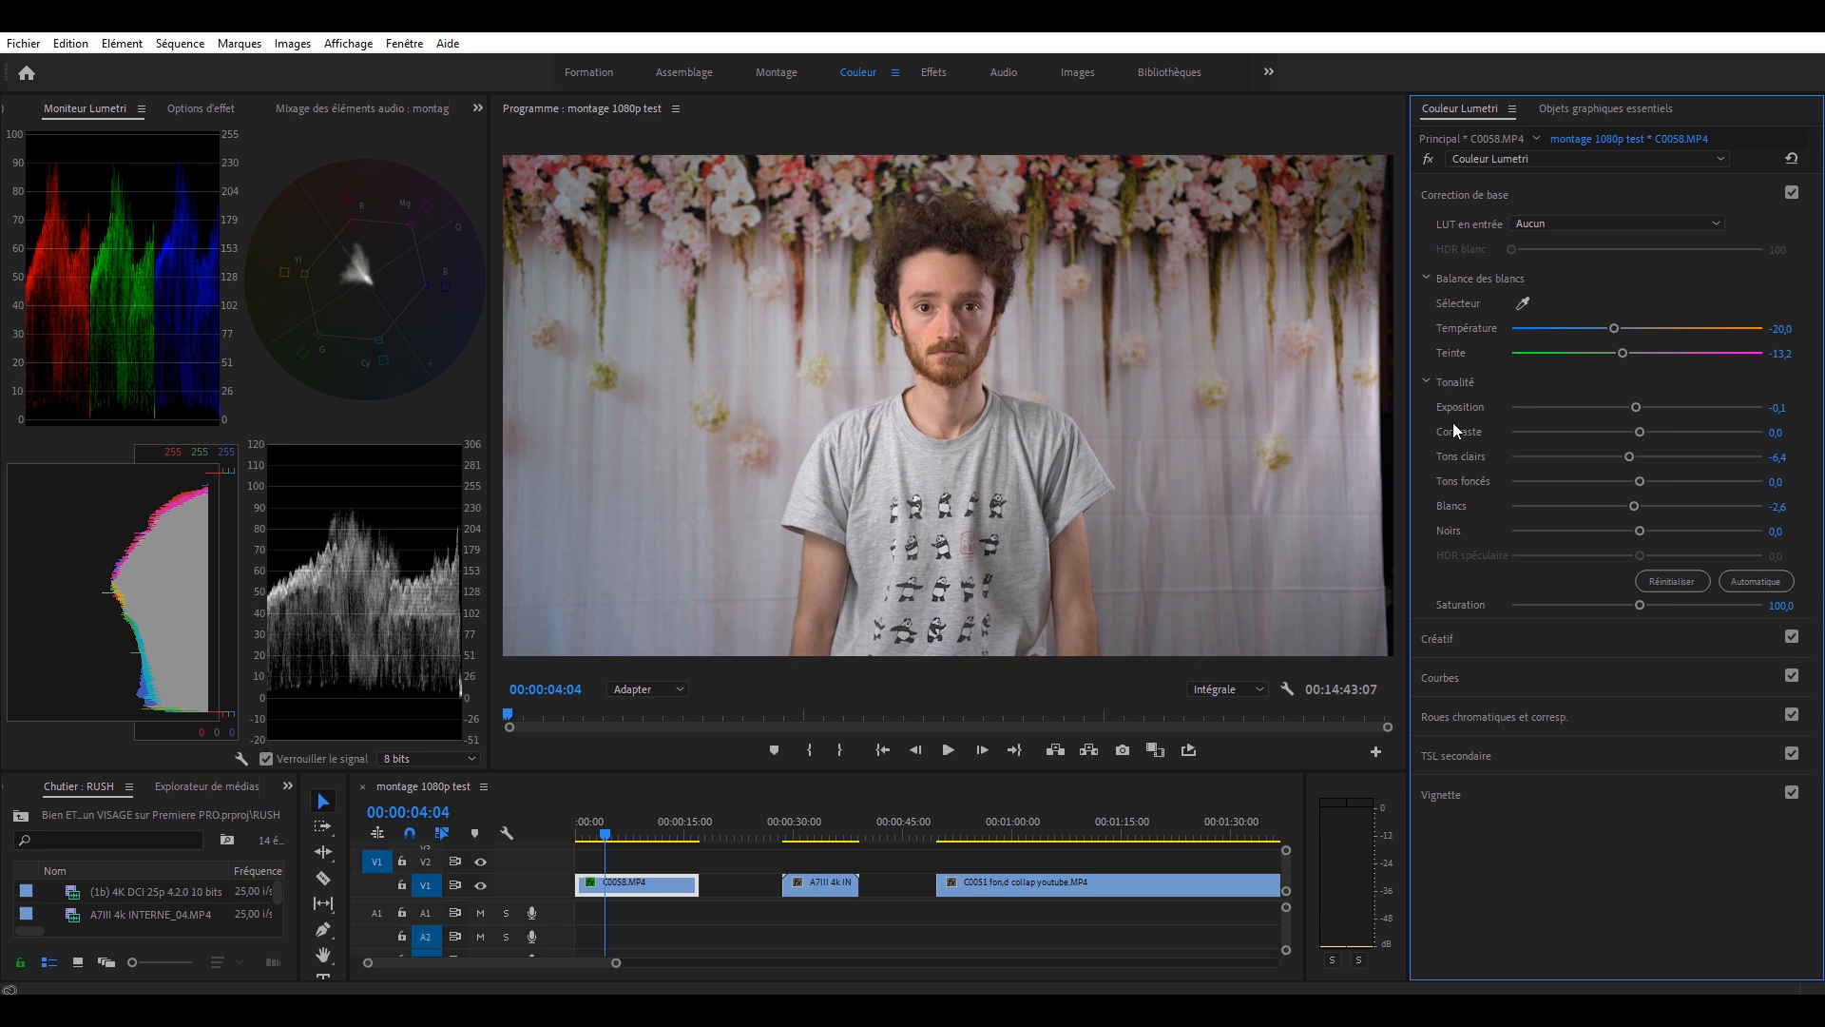
- In the secondary HSL correction, sample the forehead's skin tone as the key colour and display the selection as Couleur/Gris
click(1468, 761)
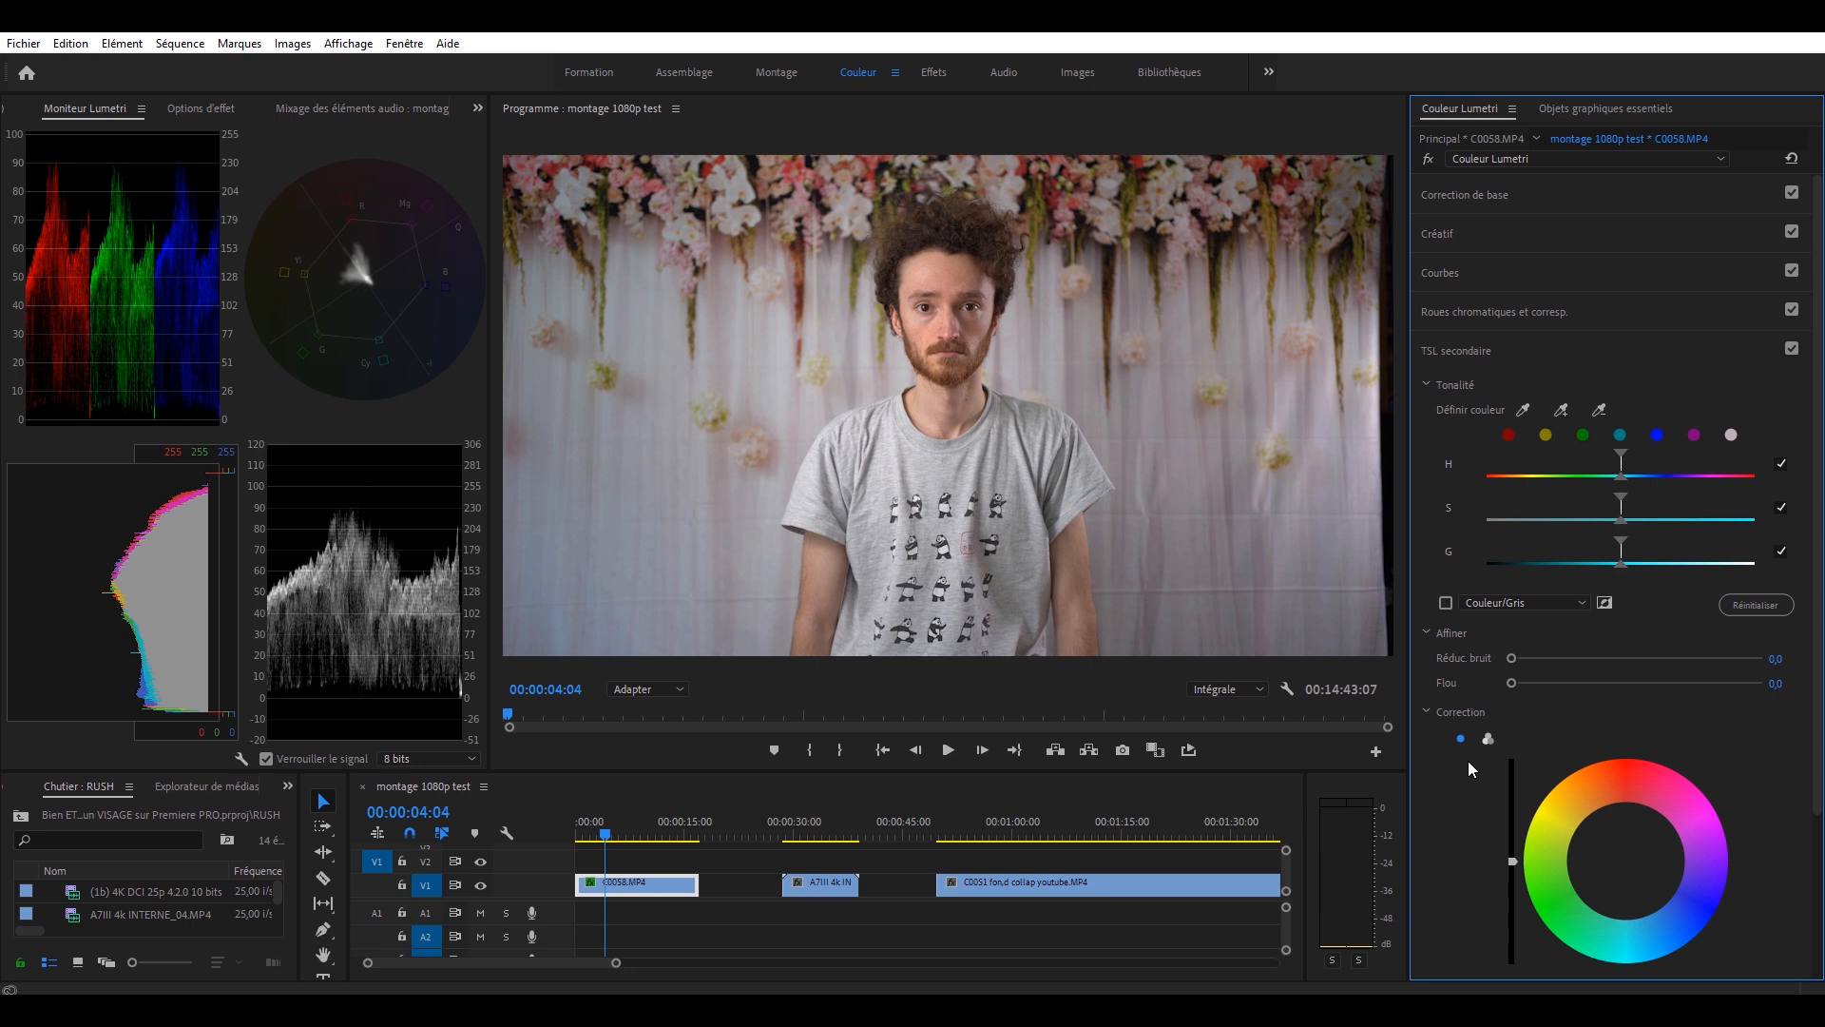
scroll(1616, 571, down, 2)
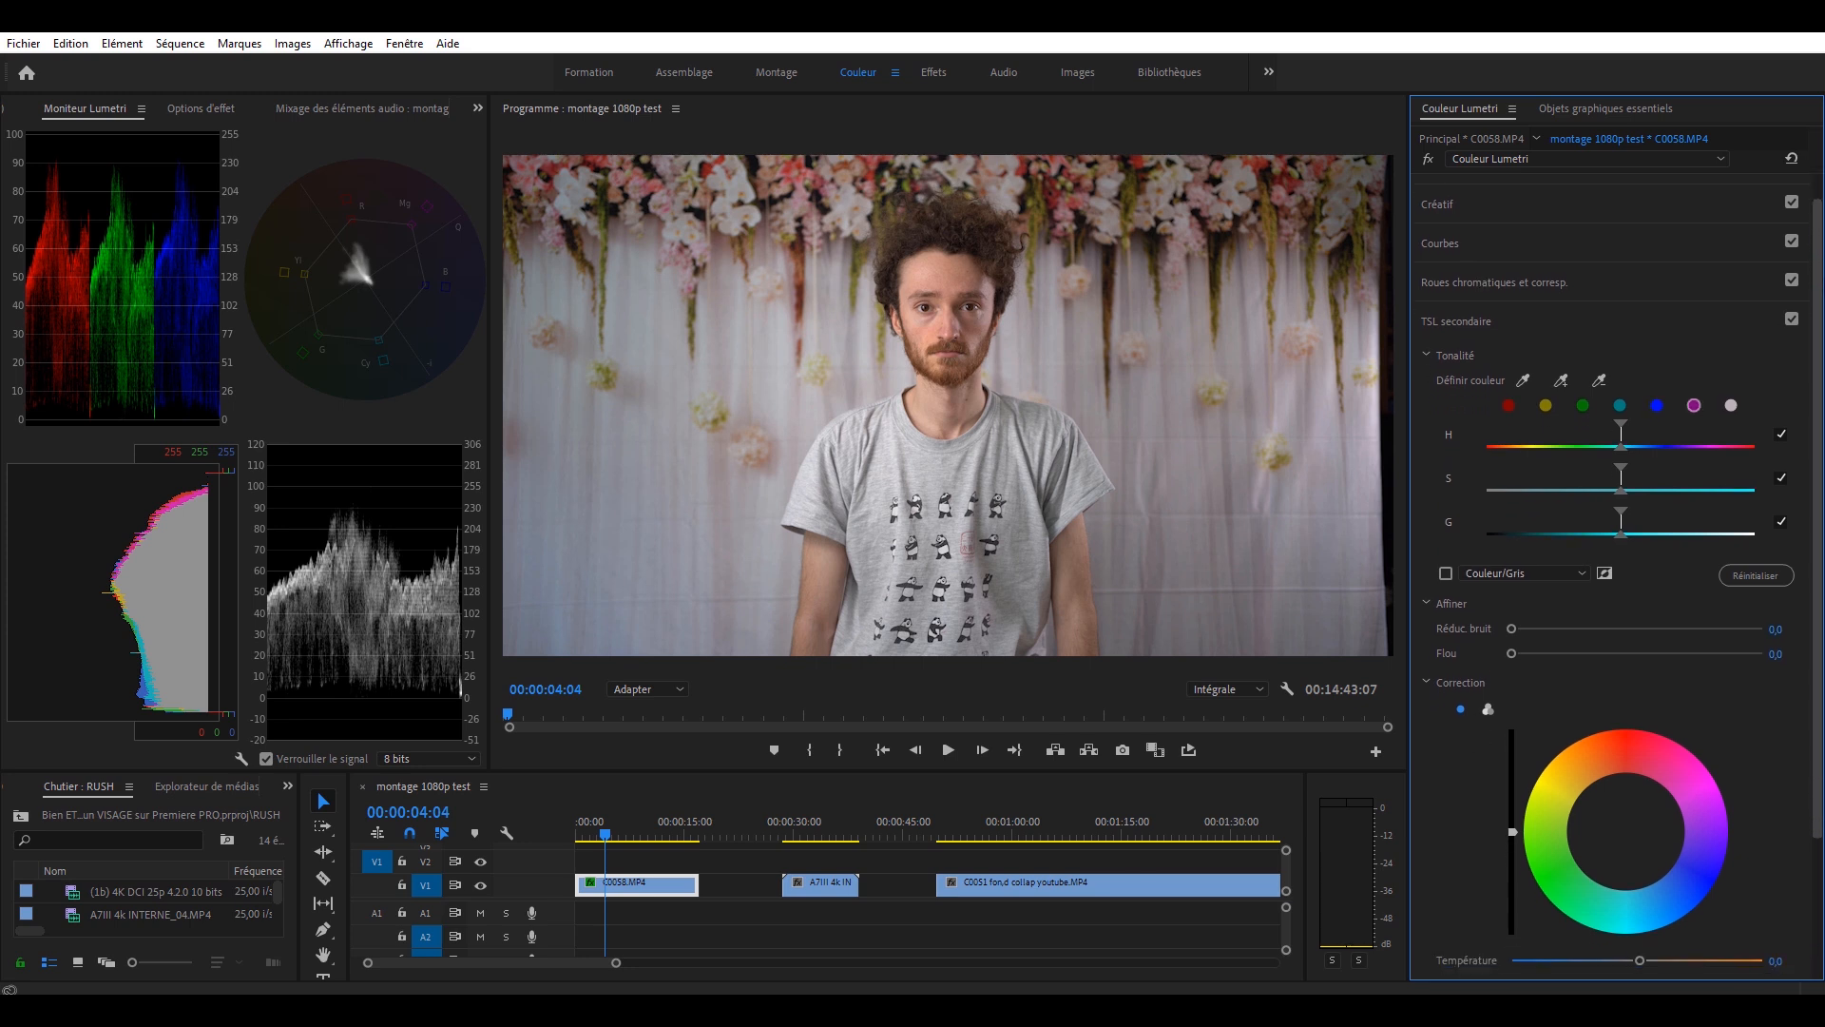
scroll(1688, 273, down, 1)
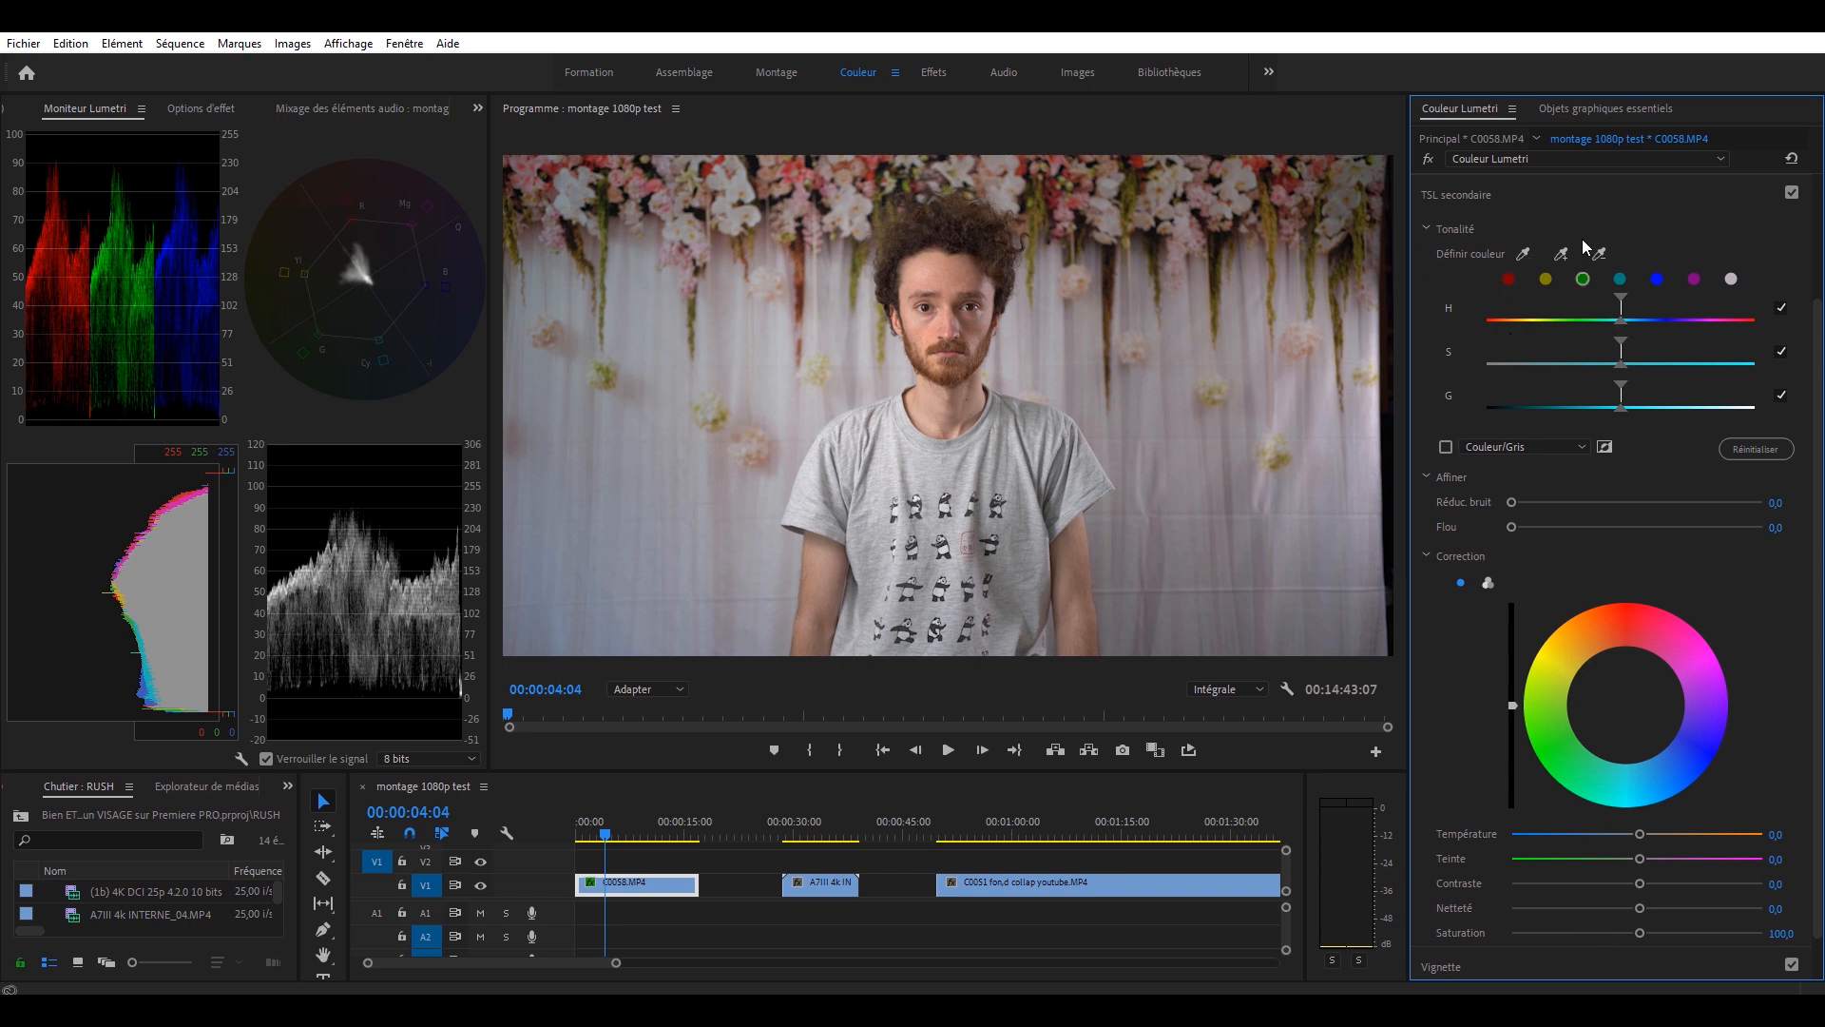
click(1523, 255)
click(947, 269)
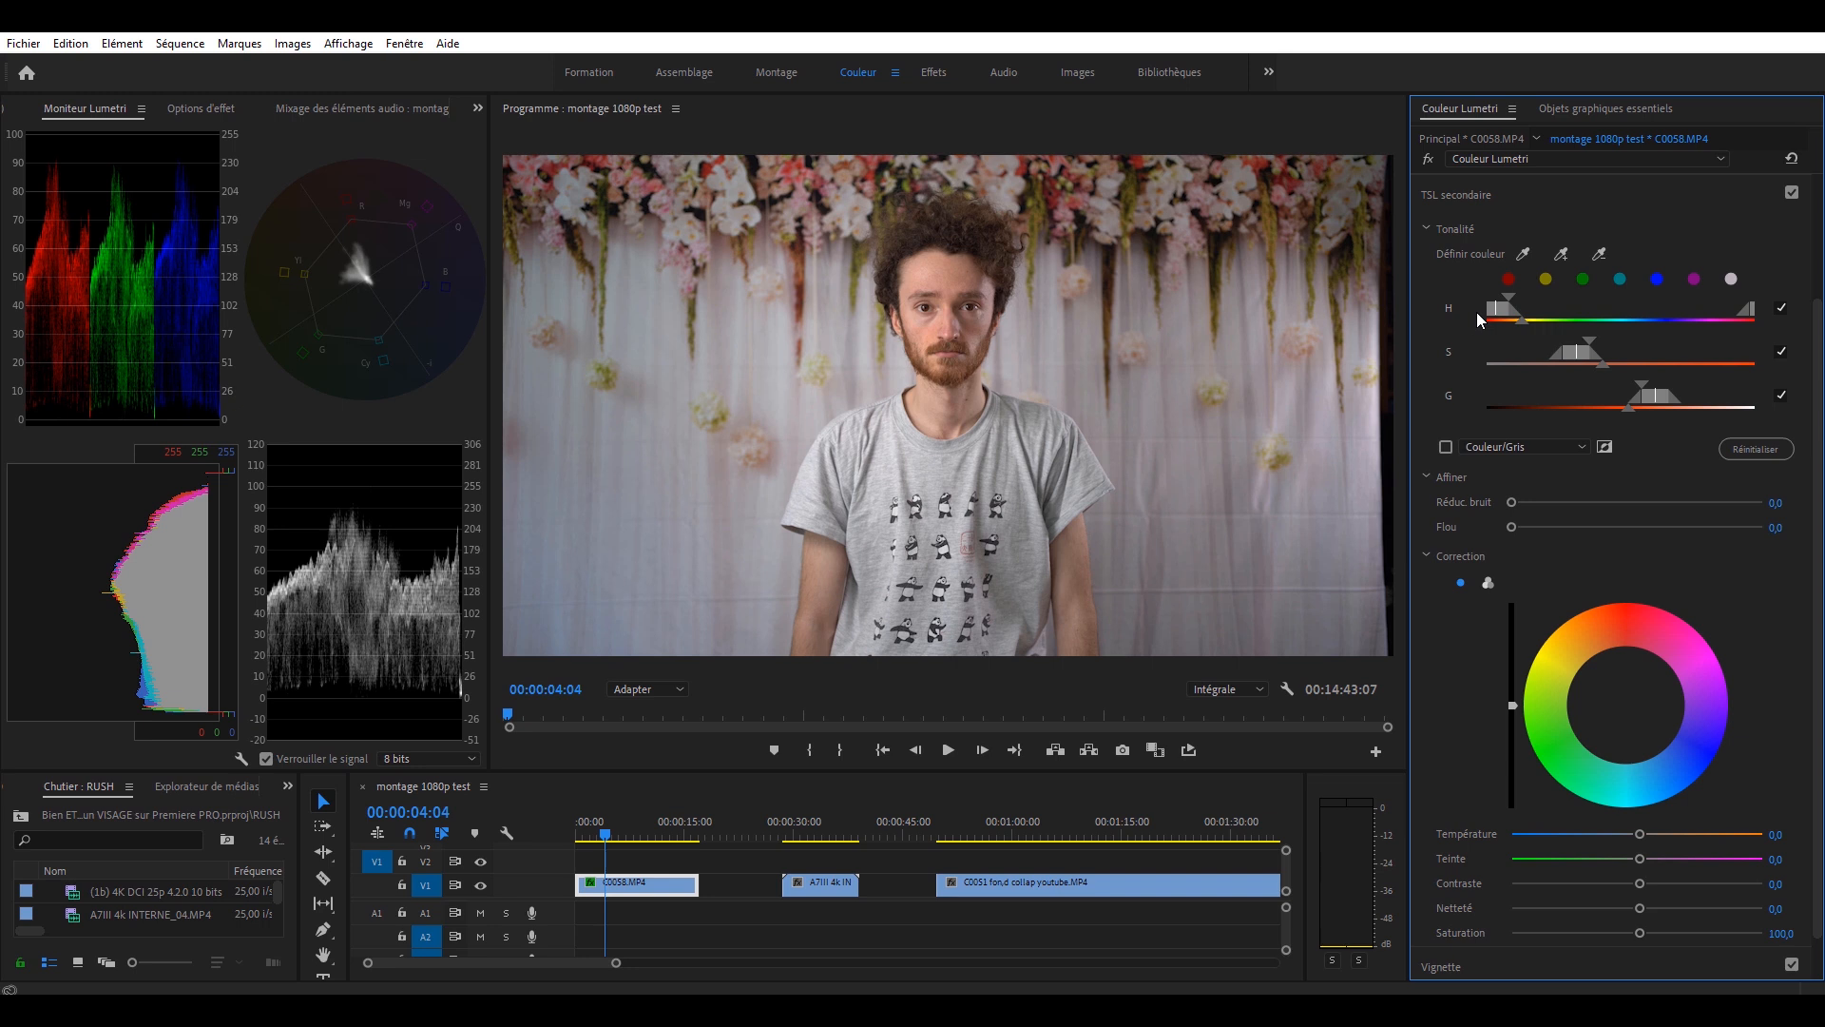
click(1446, 447)
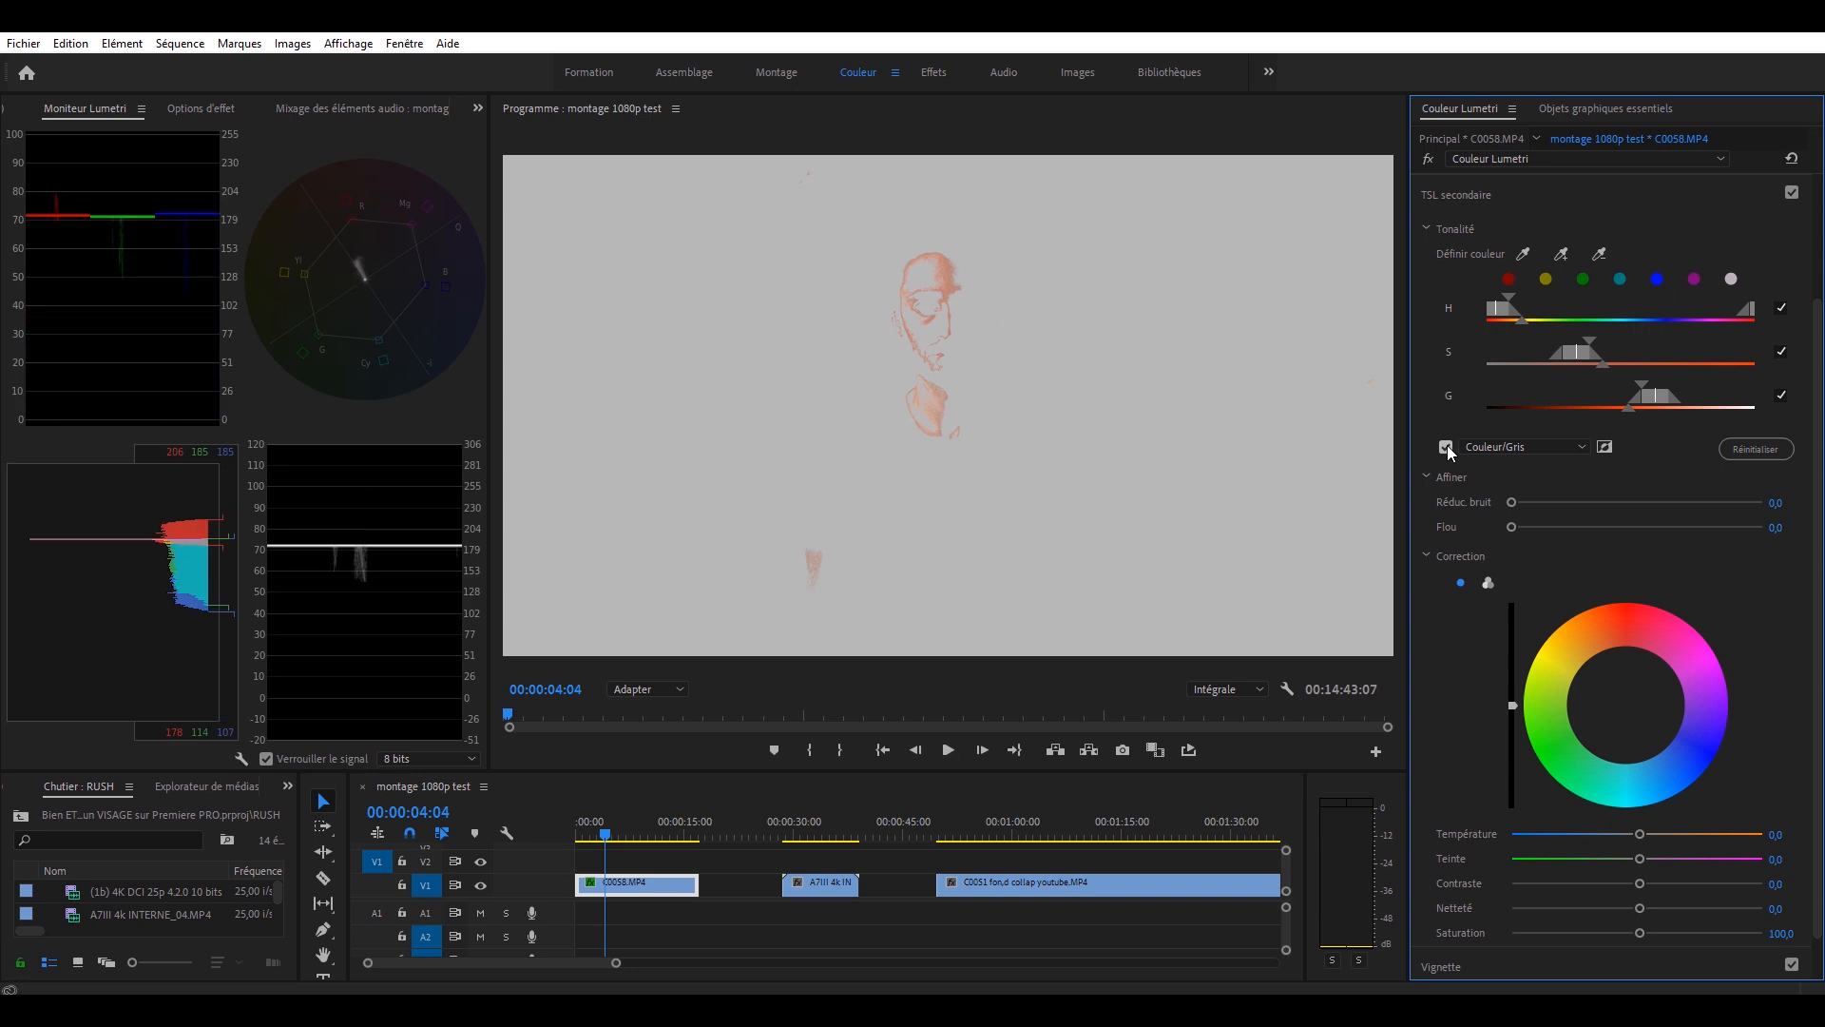
click(1446, 447)
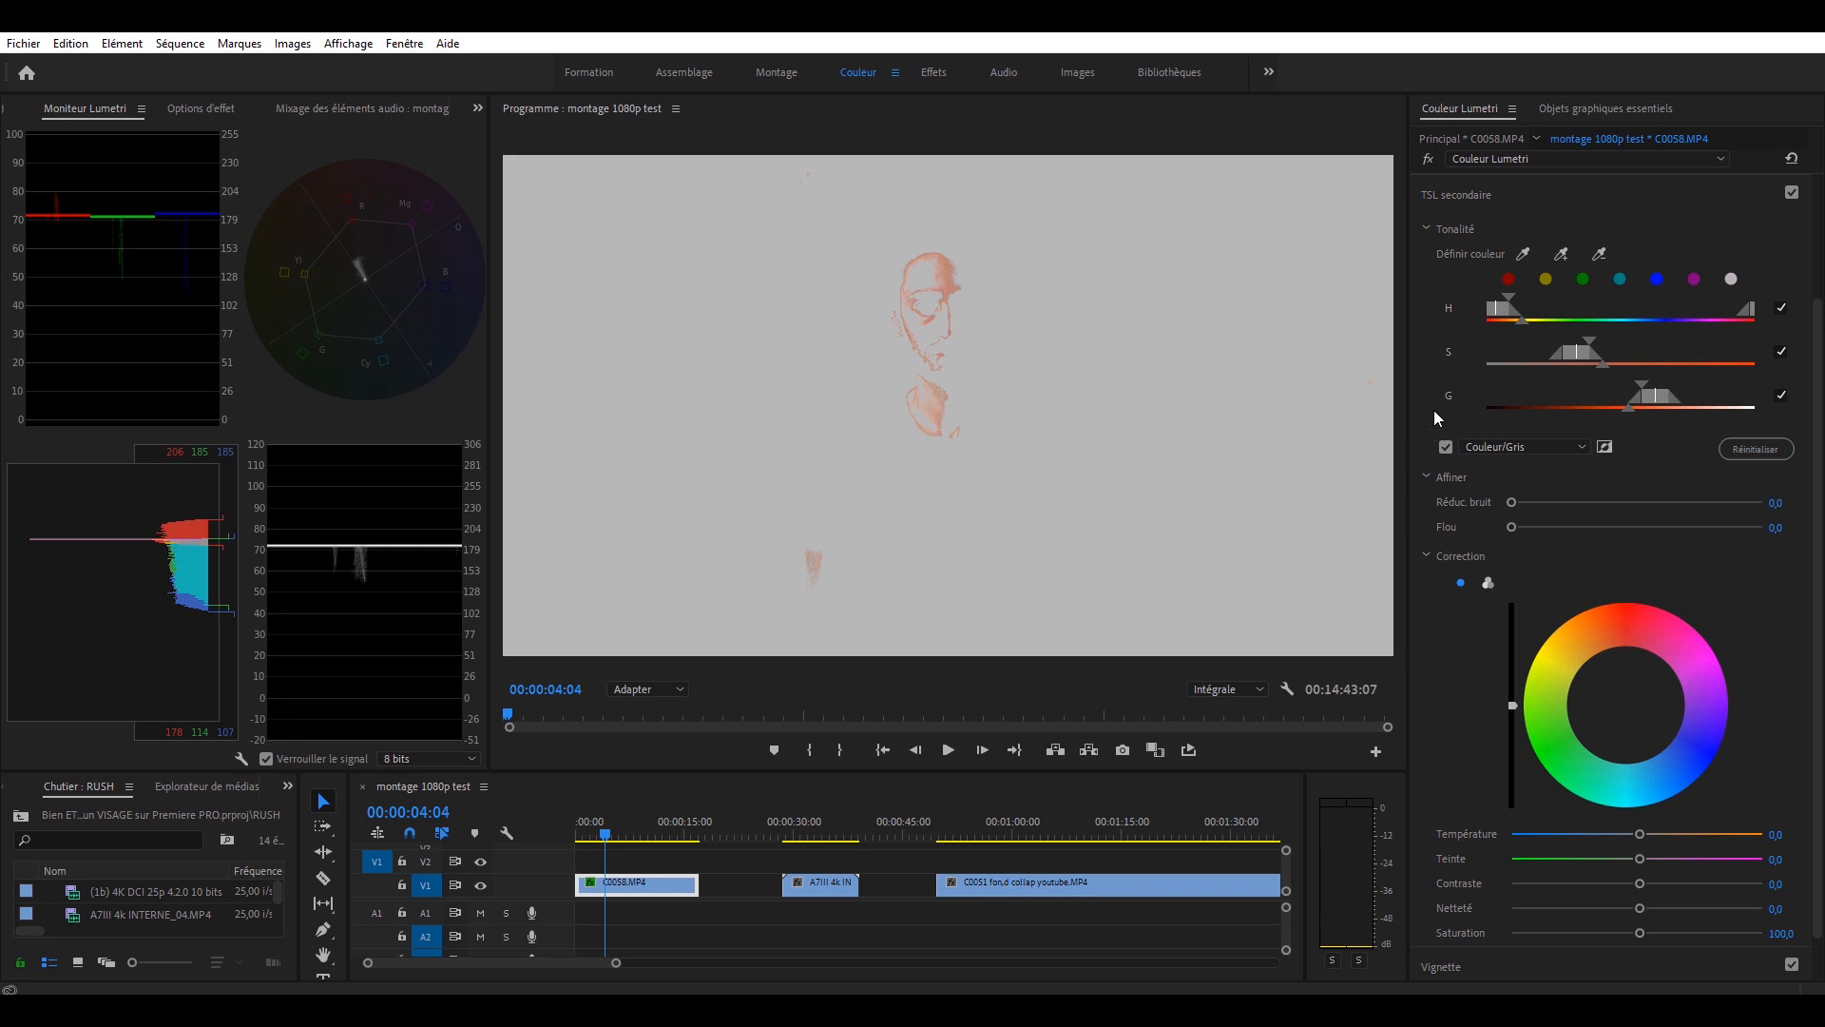
- Extend the HSL key by adding further skin tone samples from the forehead, the shaded side and other areas of the face
click(1562, 254)
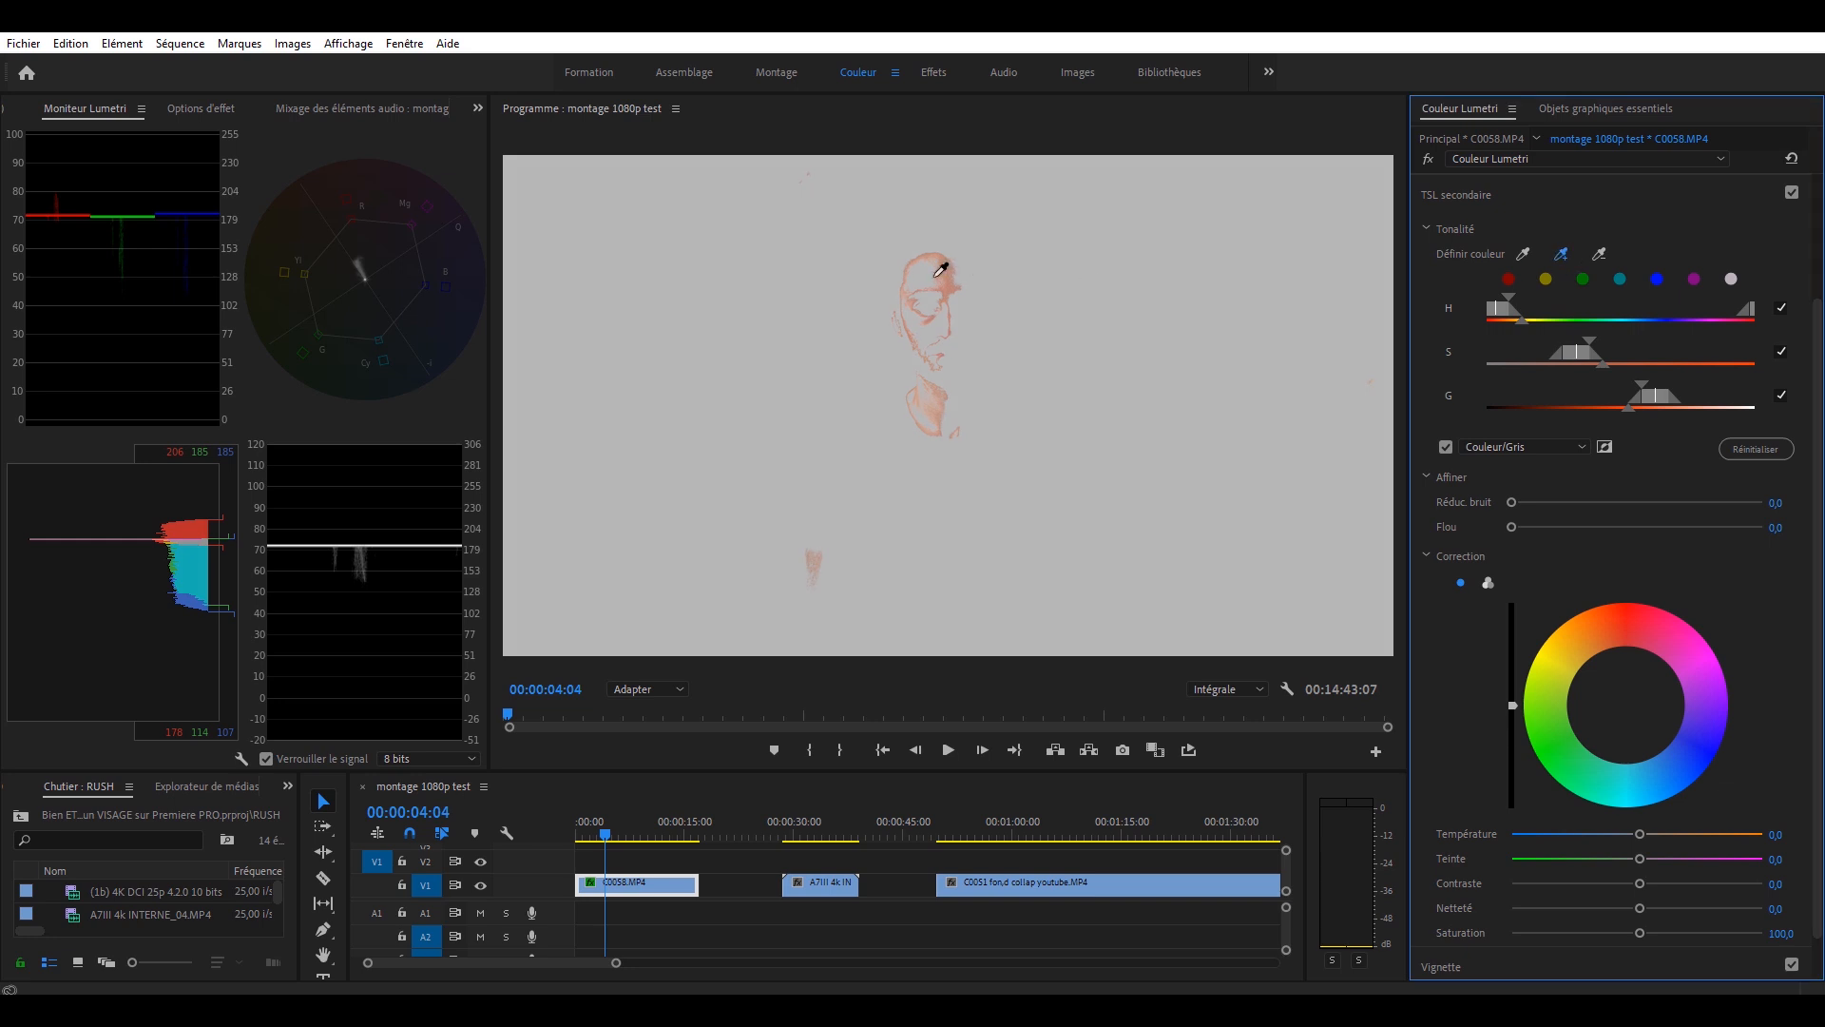
click(931, 275)
click(1561, 254)
click(975, 266)
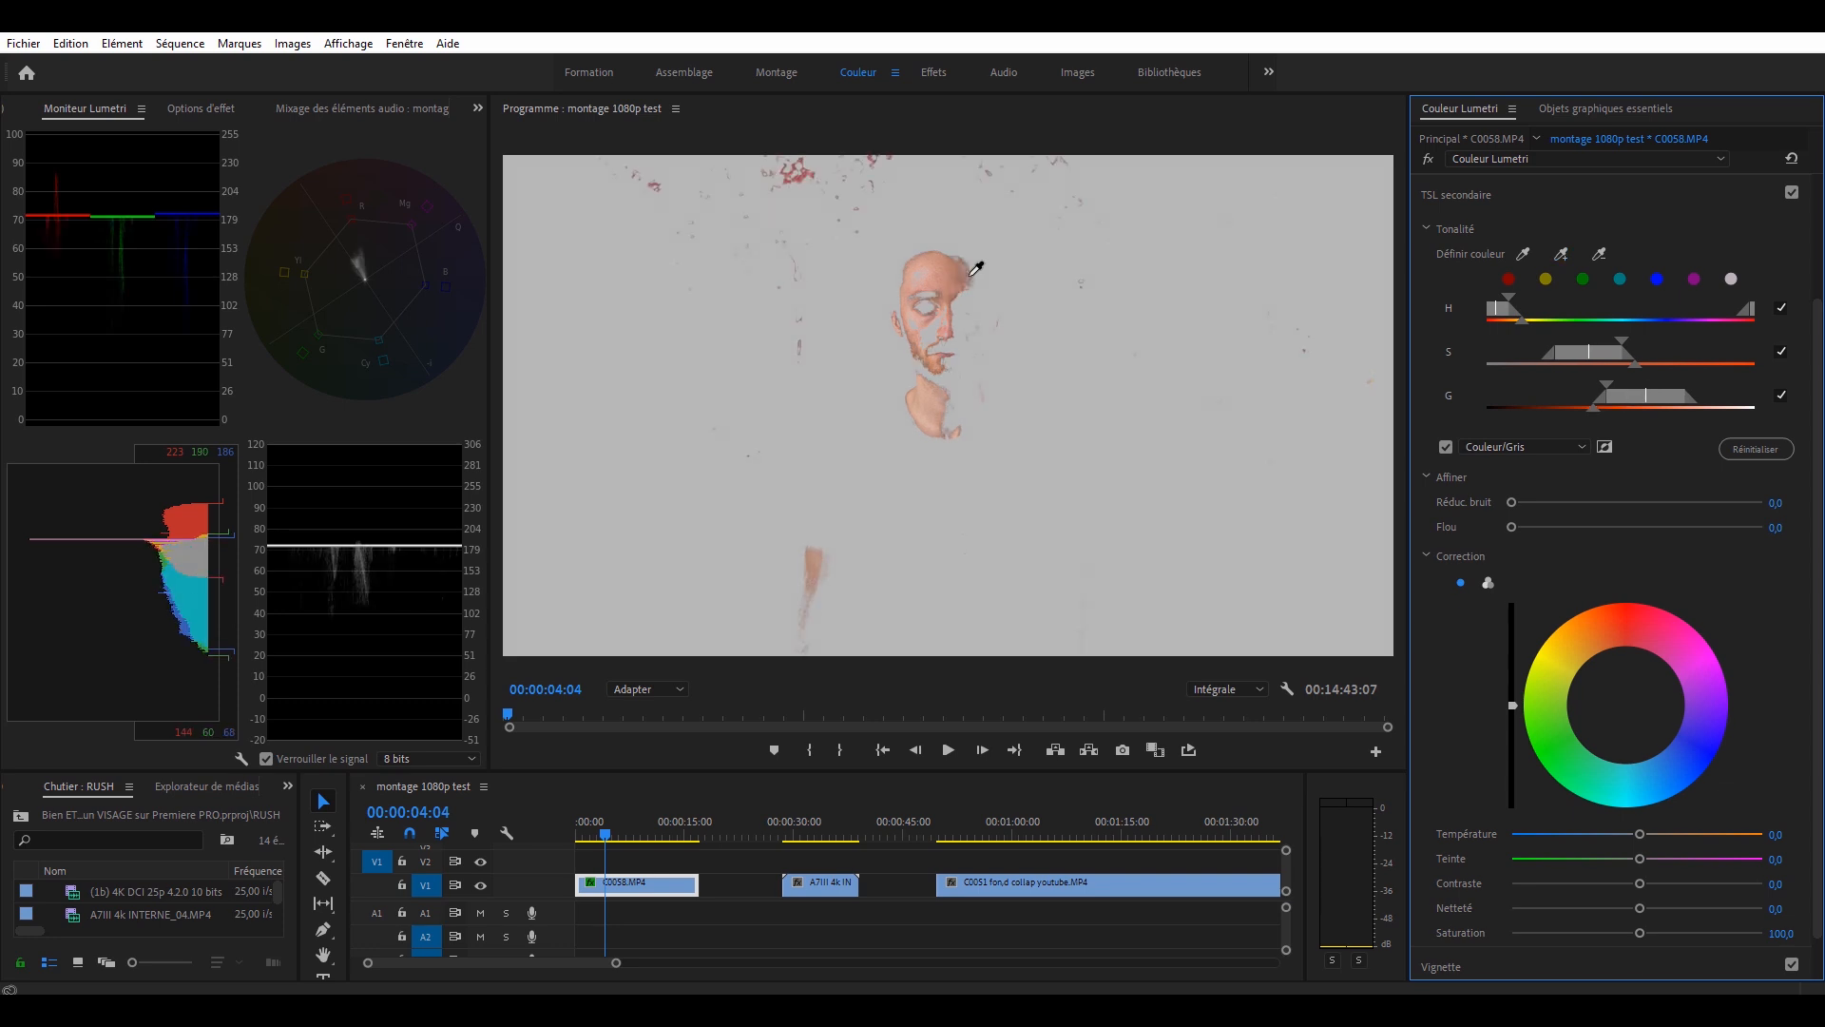
click(1561, 255)
click(978, 328)
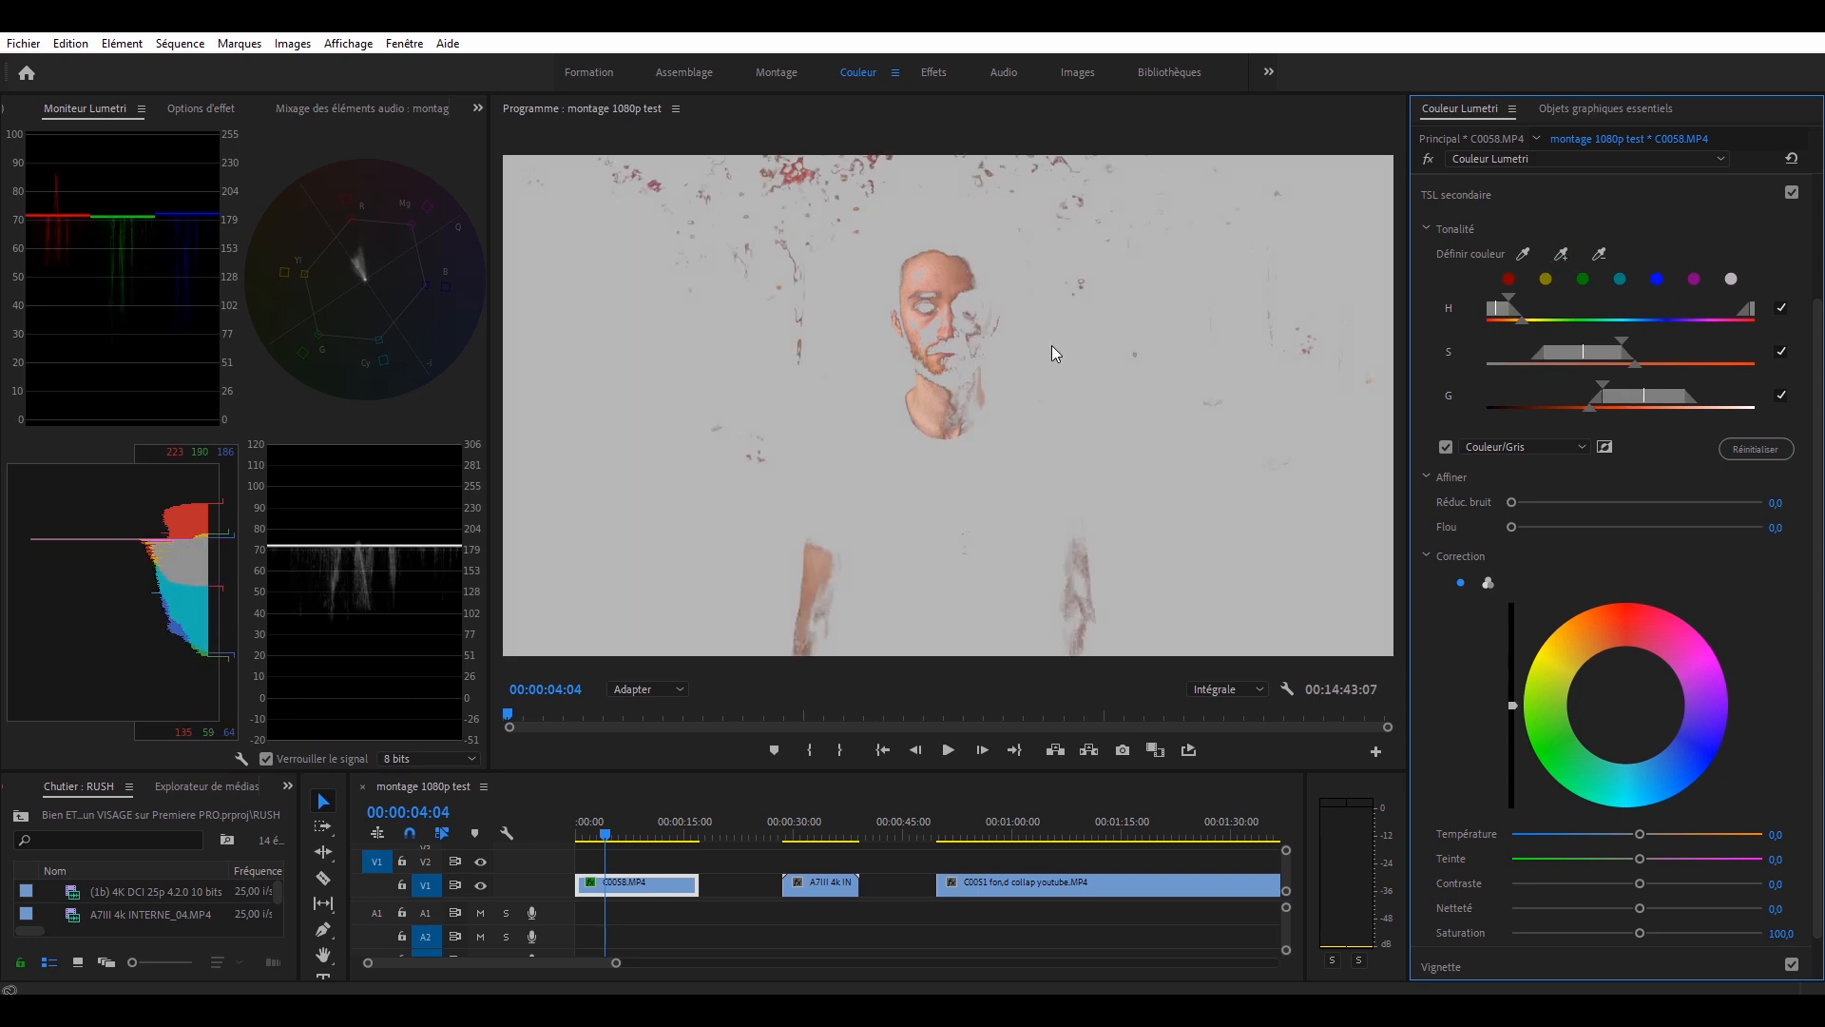
click(1562, 256)
click(939, 325)
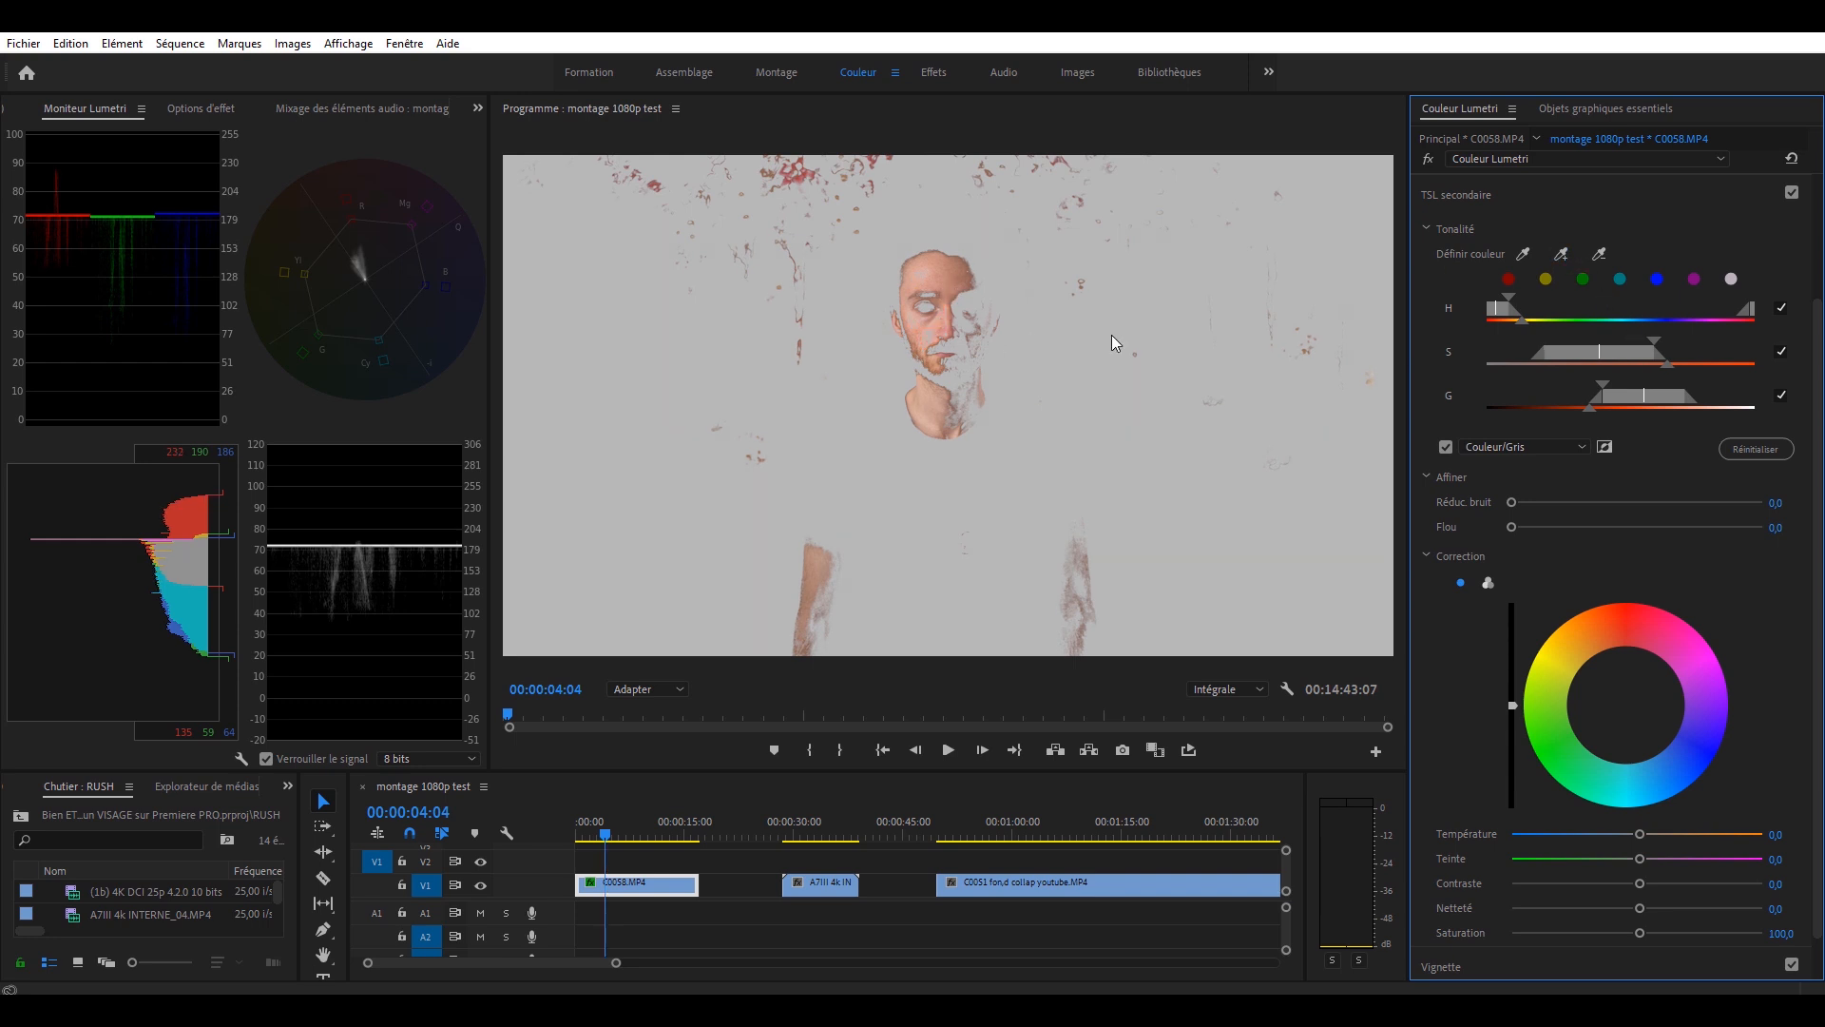
click(1564, 257)
click(969, 314)
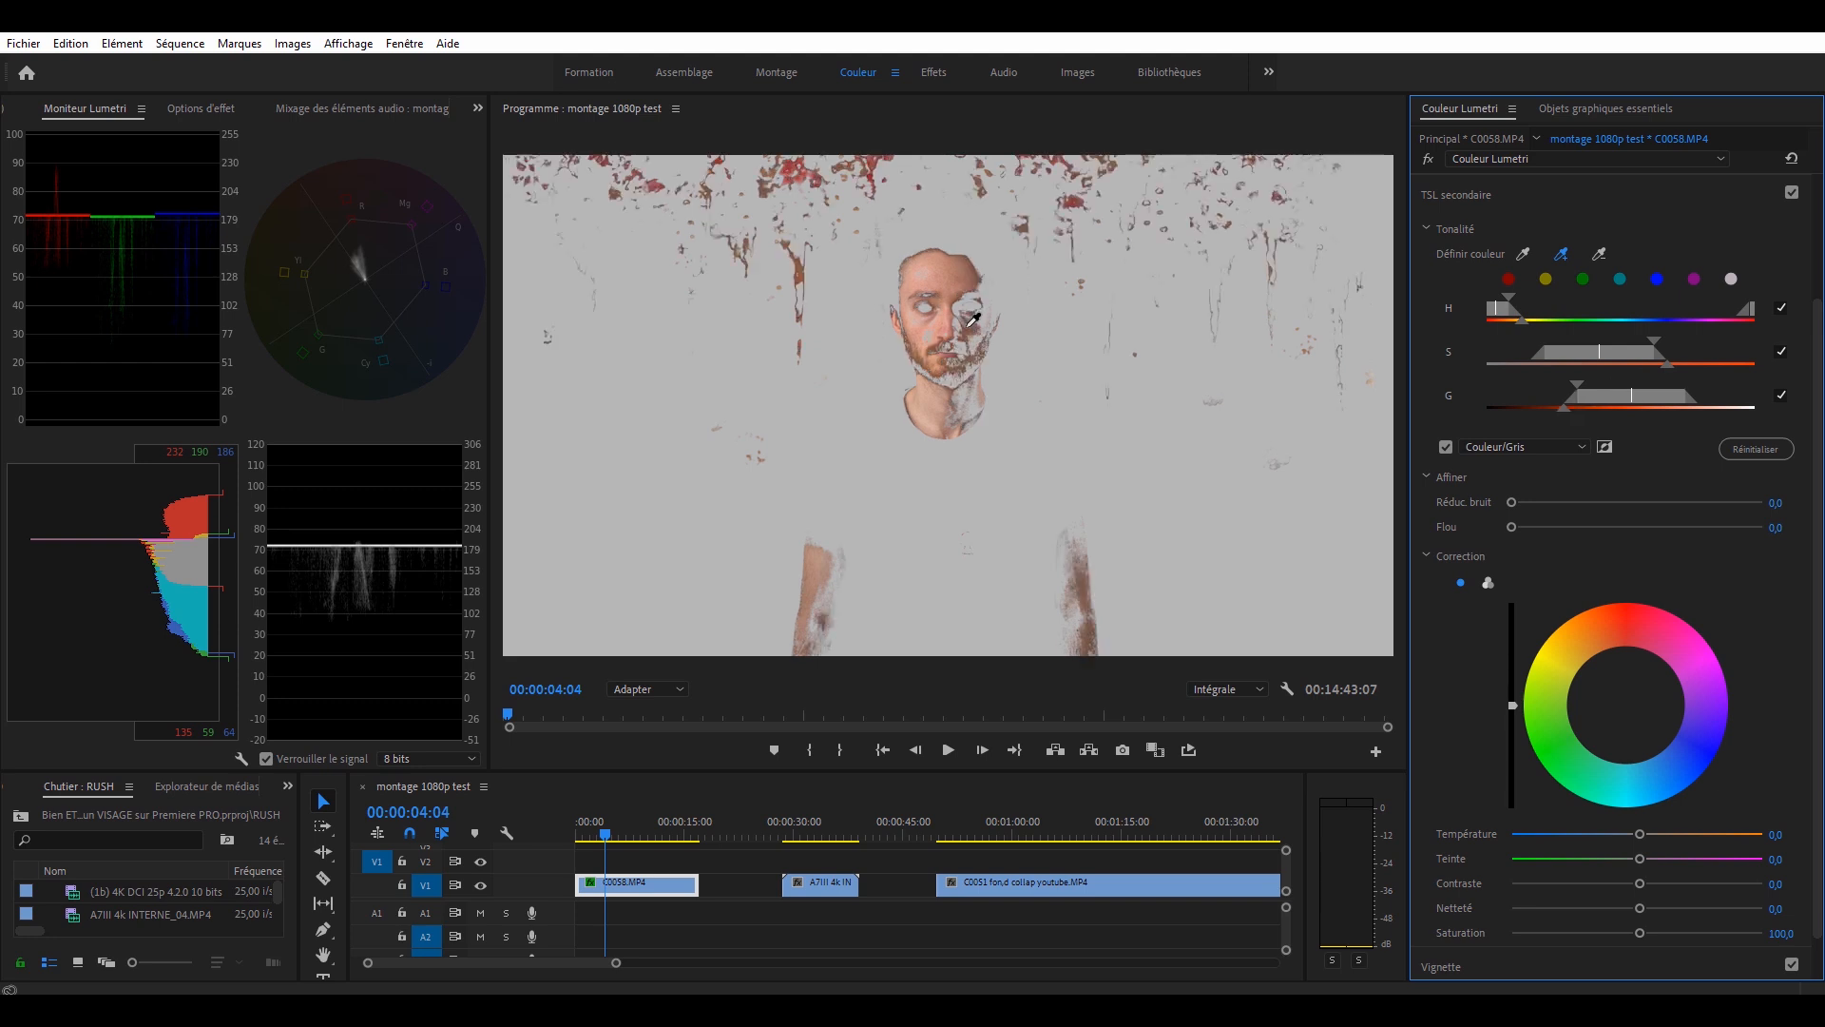
click(1562, 255)
click(977, 337)
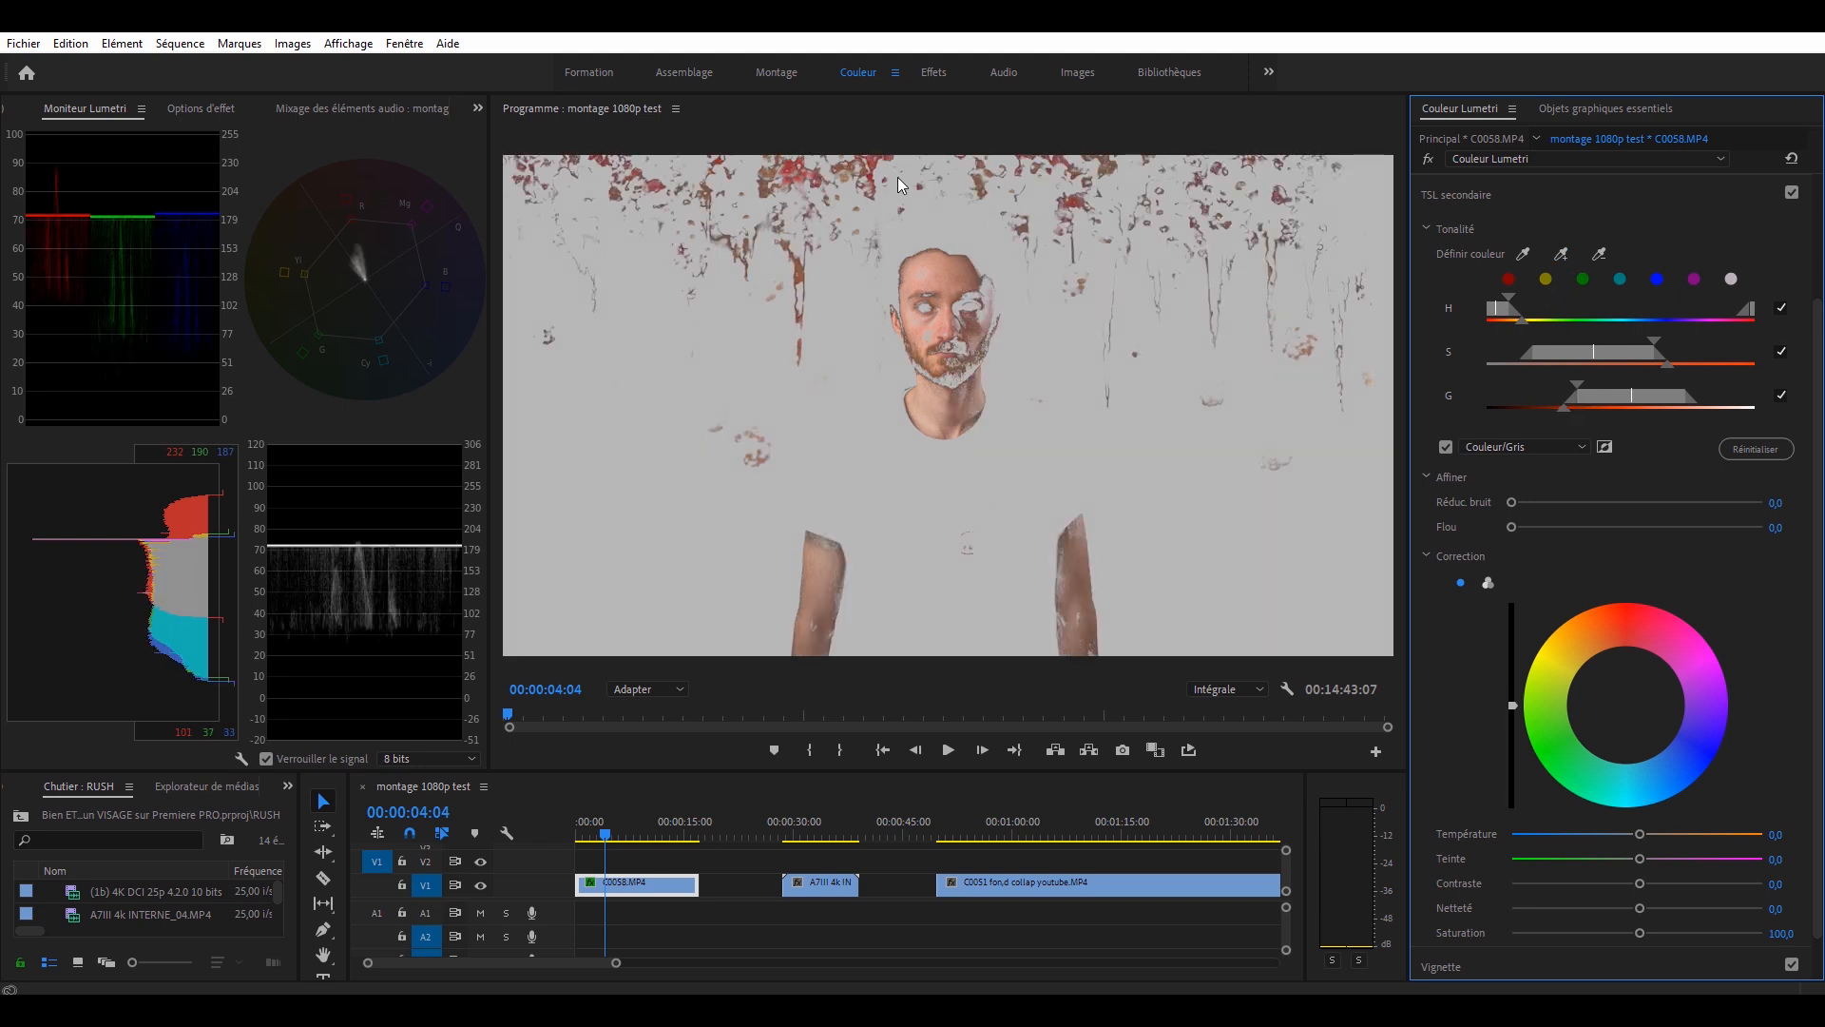
- Refine the key's hue, saturation and luminance ranges, narrowing the hue and softening the saturation and luminance edges around the skin tones
drag(1508, 300, 1519, 320)
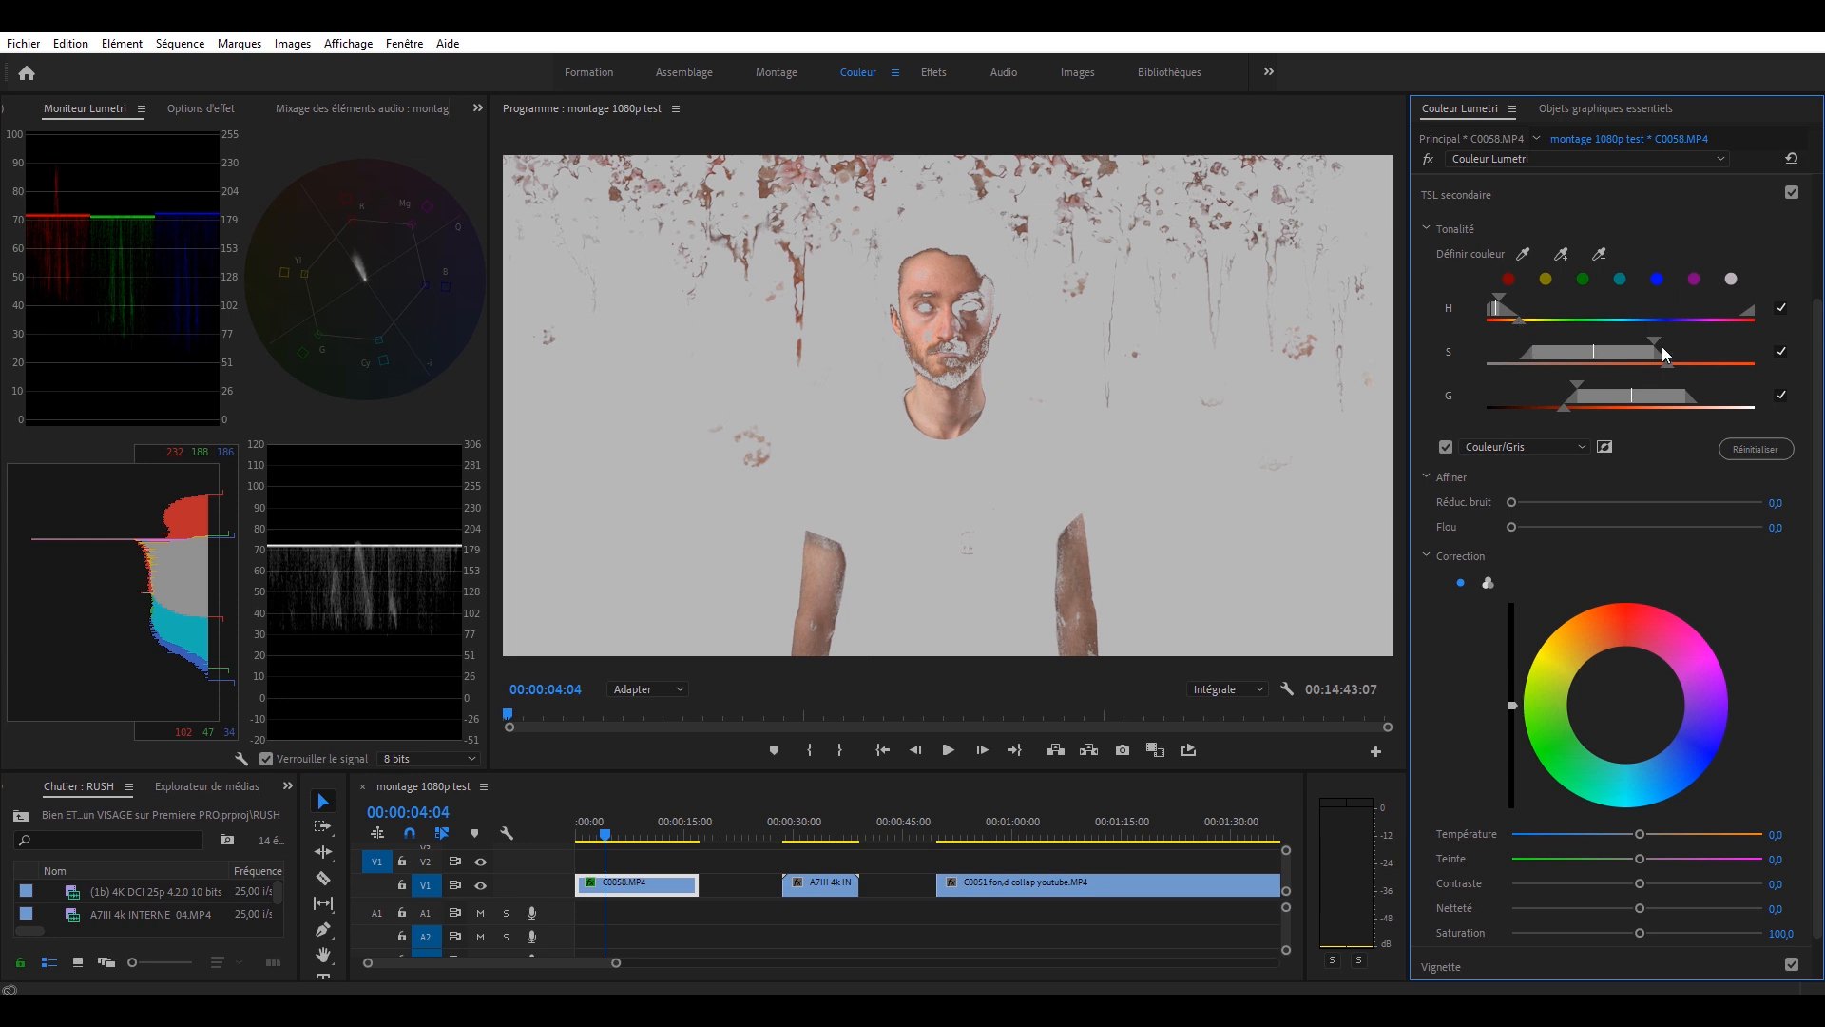
drag(1654, 342, 1582, 385)
drag(1520, 321, 1518, 321)
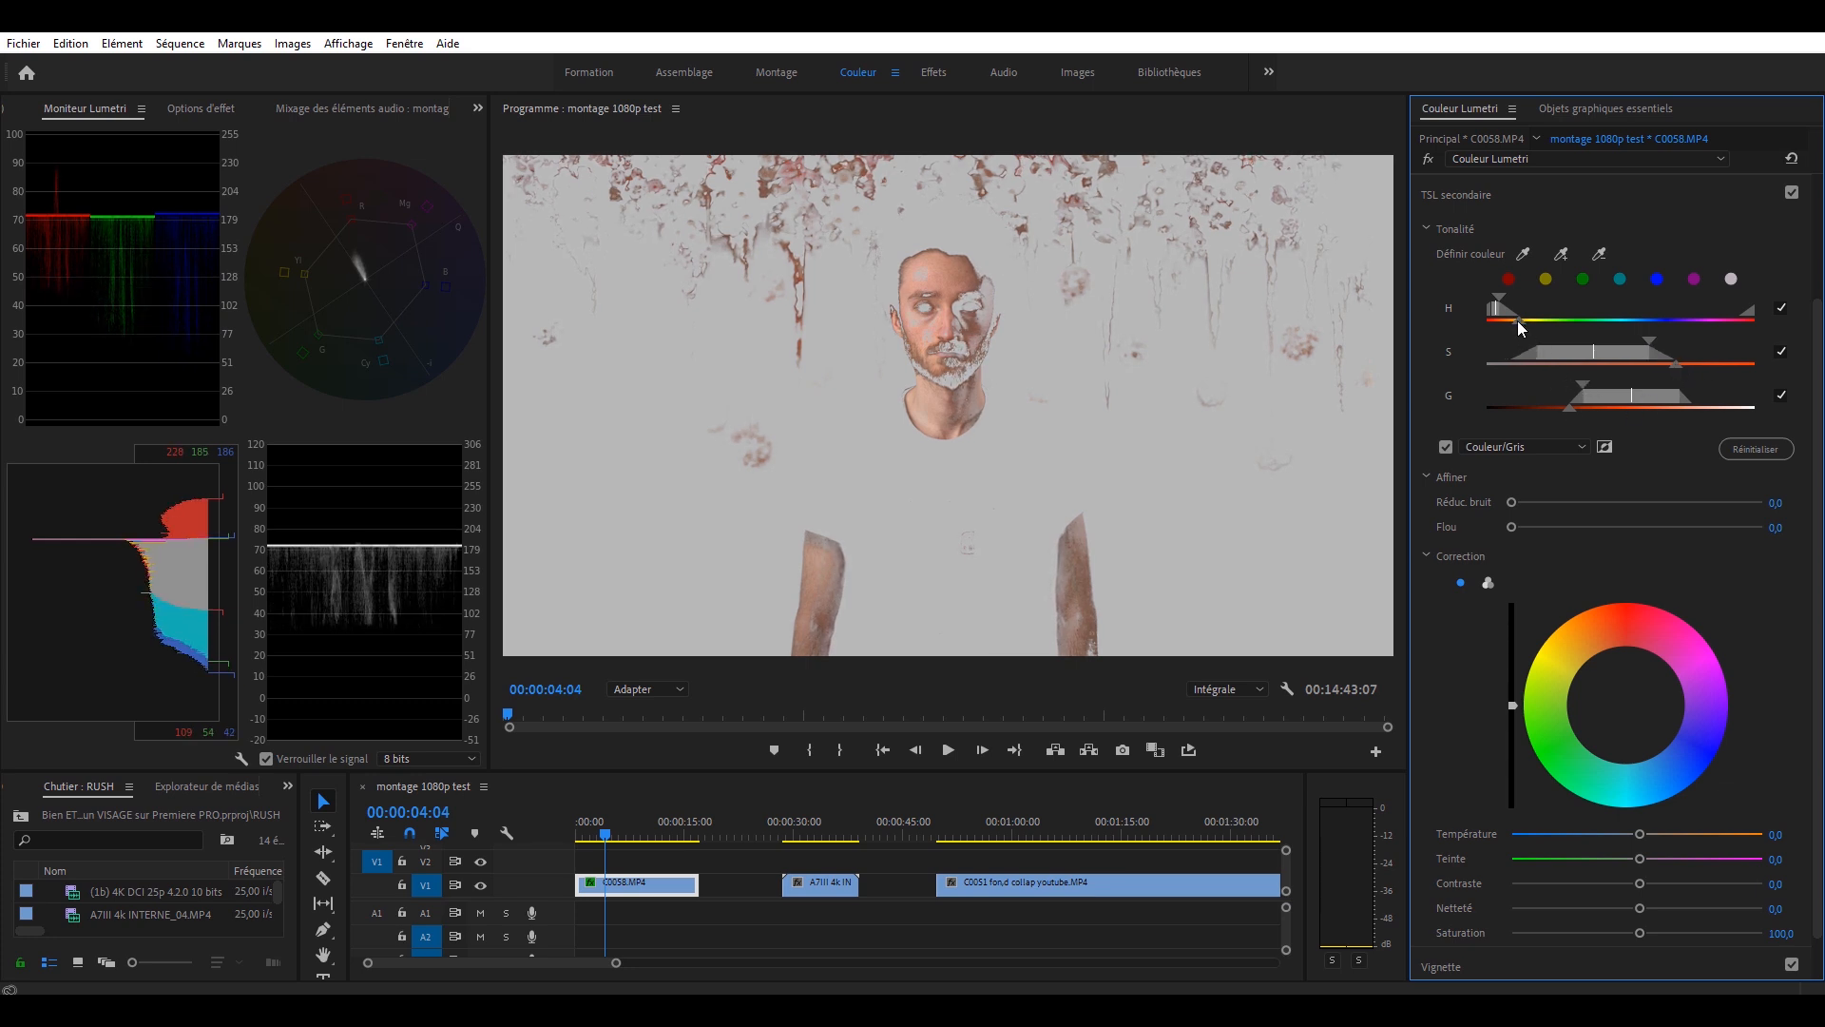
- Soften both edges of the key's luminance range, tighten its hue range slightly and trim the upper end of its saturation range
drag(1572, 408, 1589, 389)
drag(1498, 300, 1498, 299)
drag(1654, 340, 1646, 339)
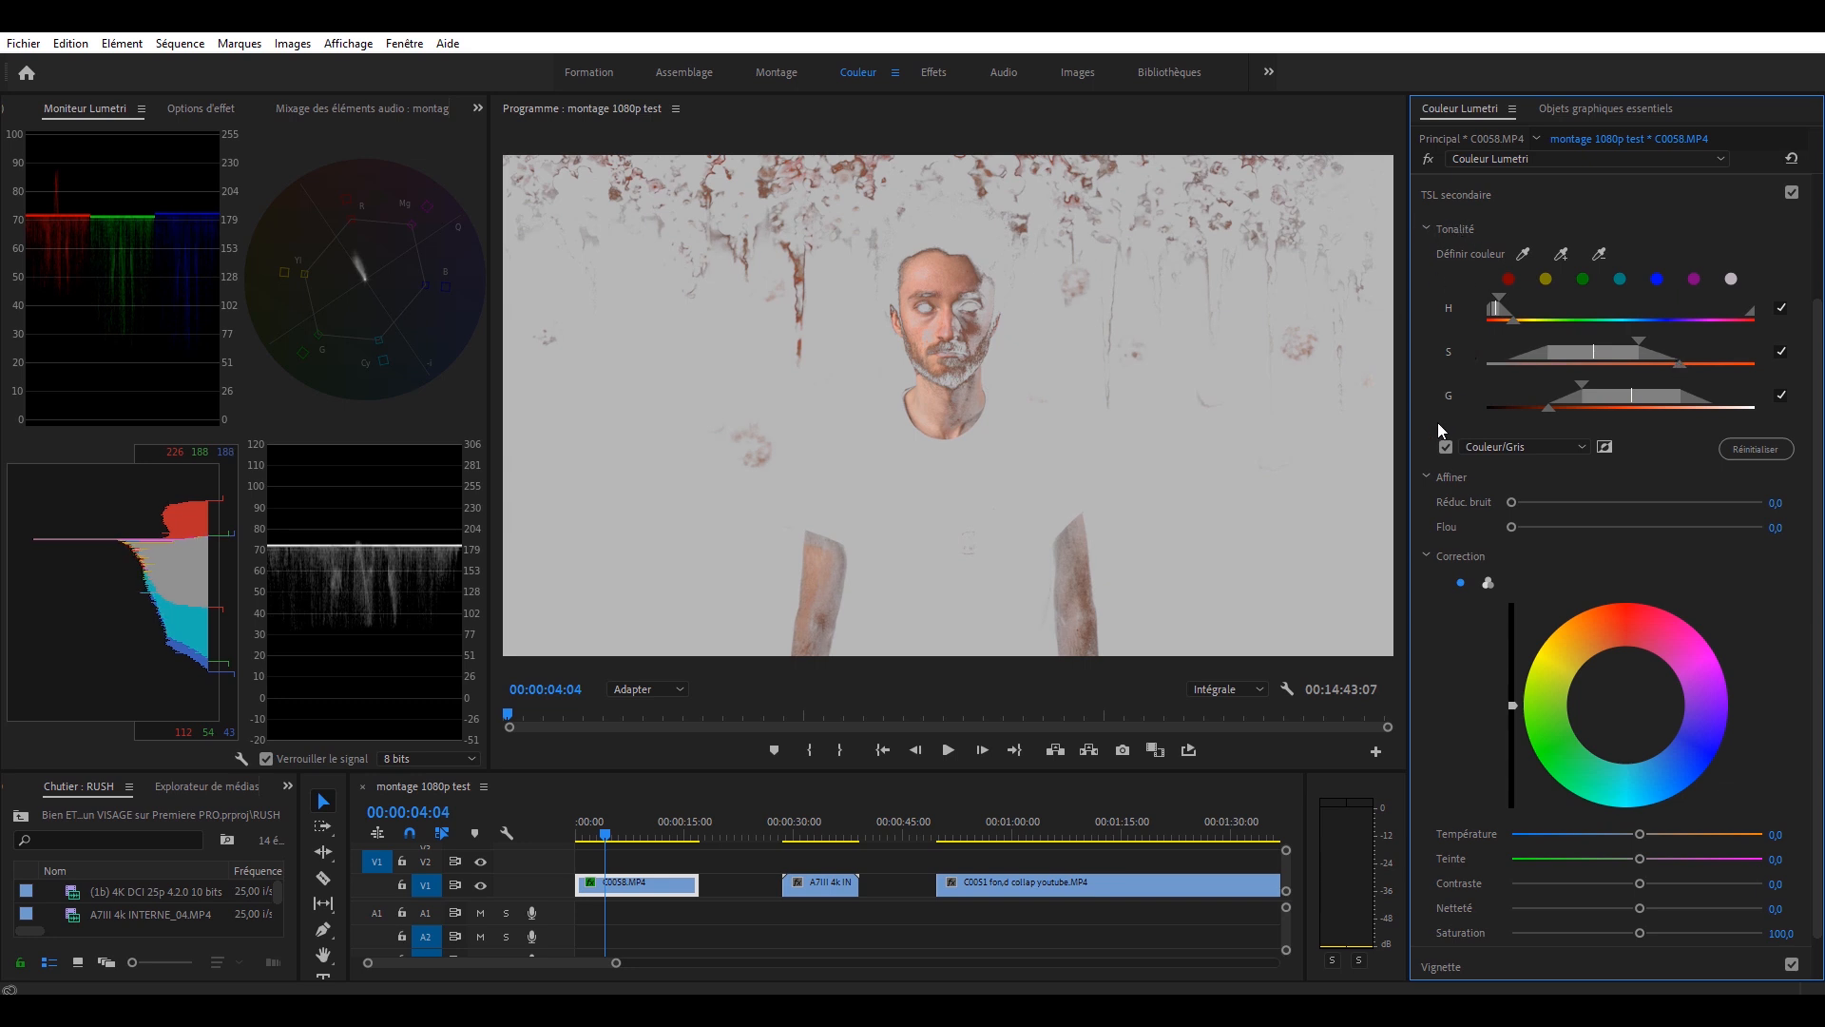
- Set the key's noise reduction to 7.9 and its blur to 3.4, and turn off the Couleur/Gris selection display
drag(1513, 506, 1549, 526)
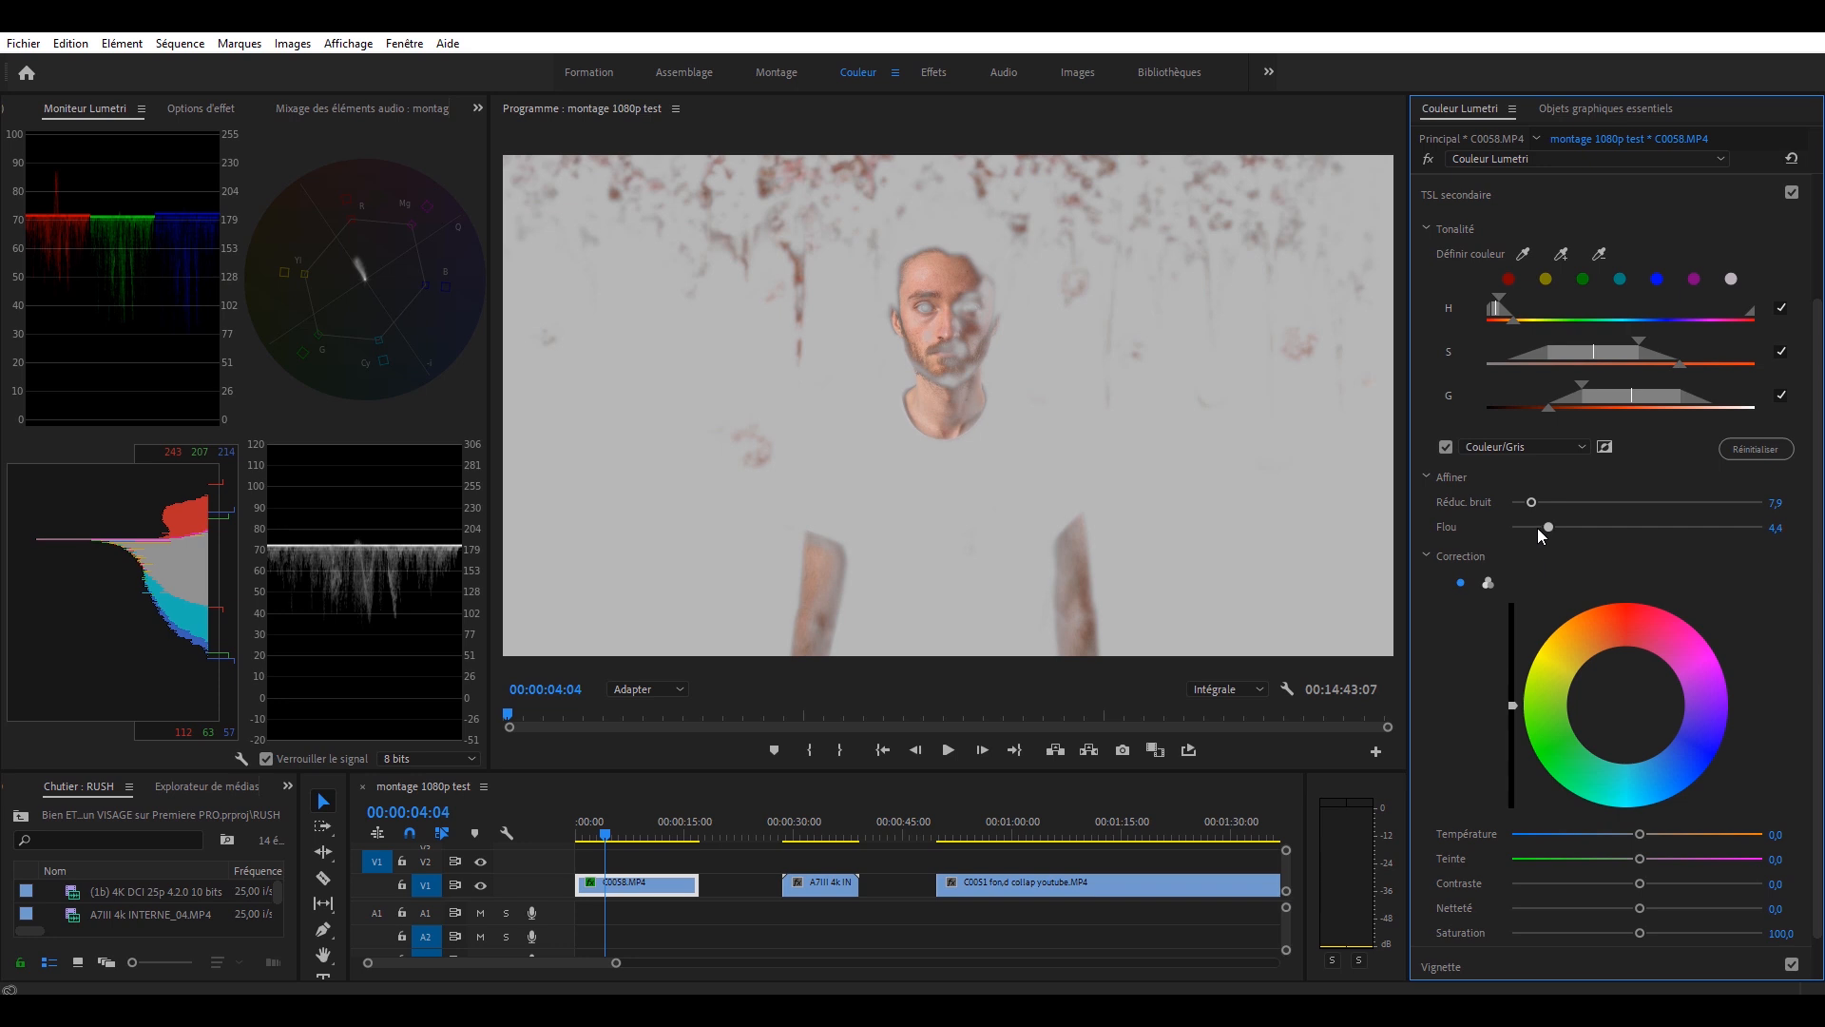
mouse_move(1547, 522)
mouse_down()
mouse_move(1565, 525)
mouse_move(1539, 528)
mouse_up()
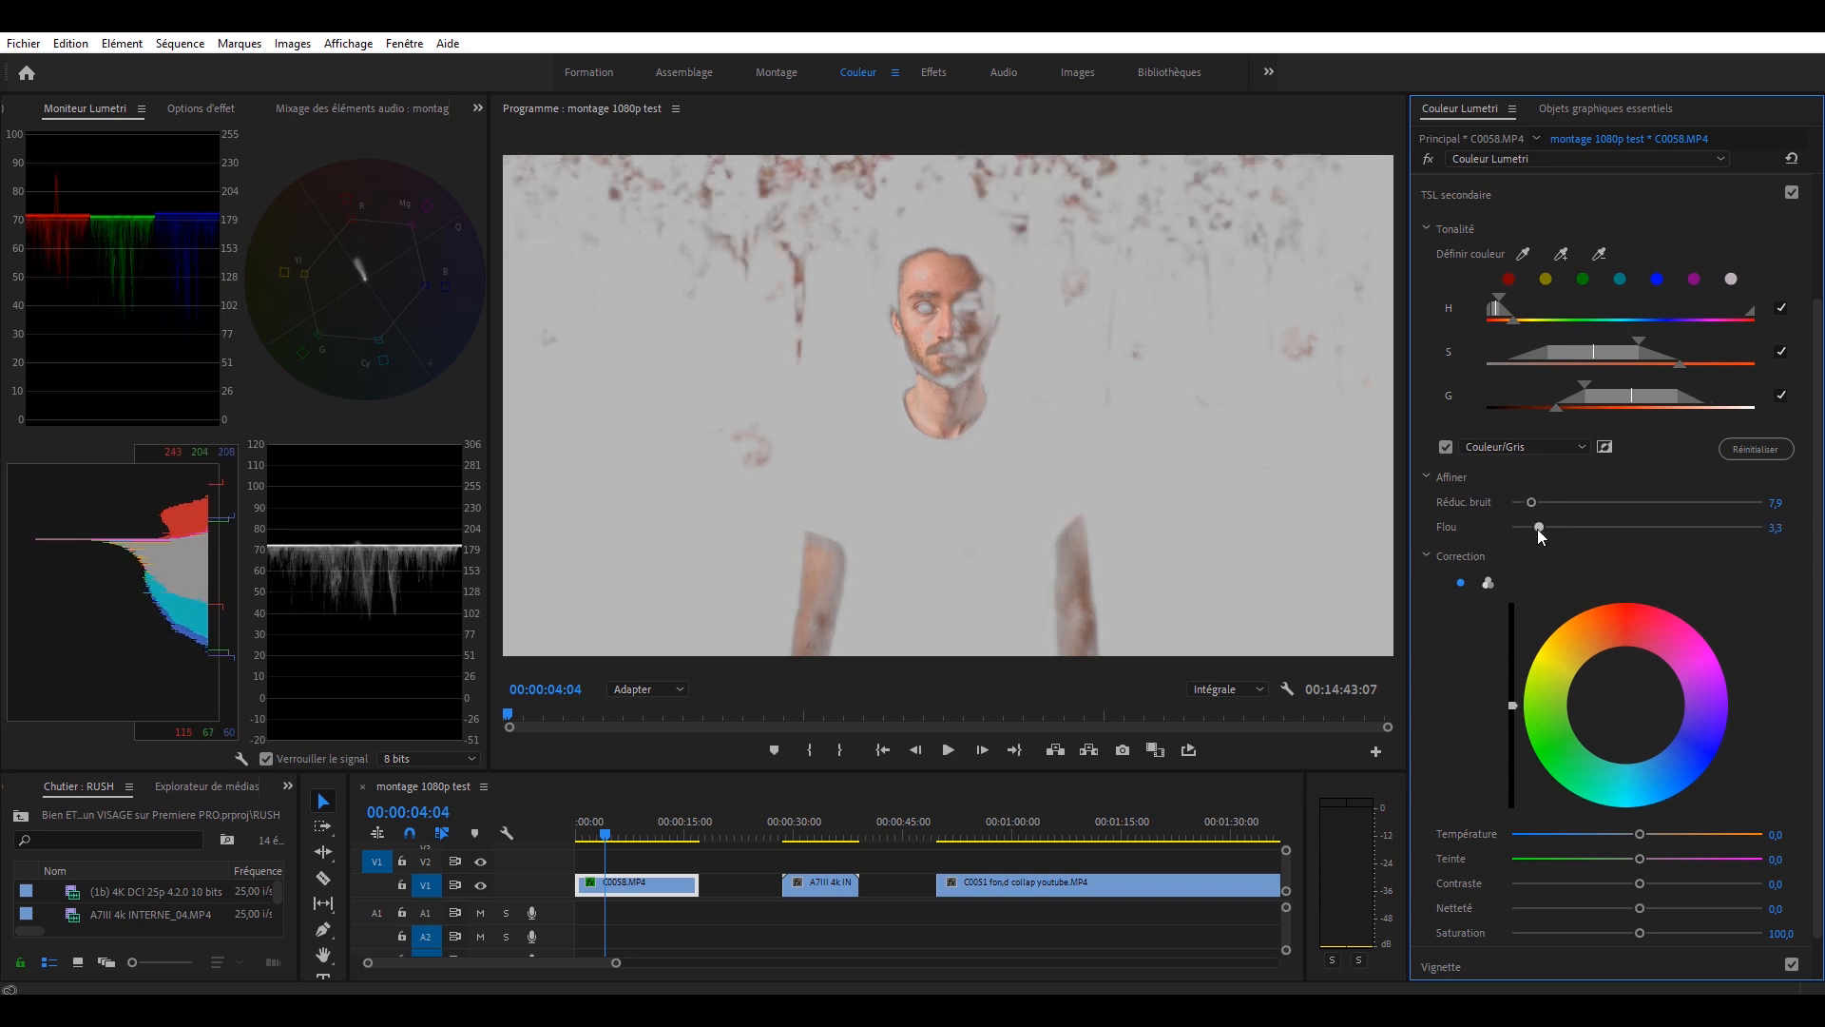
click(1447, 447)
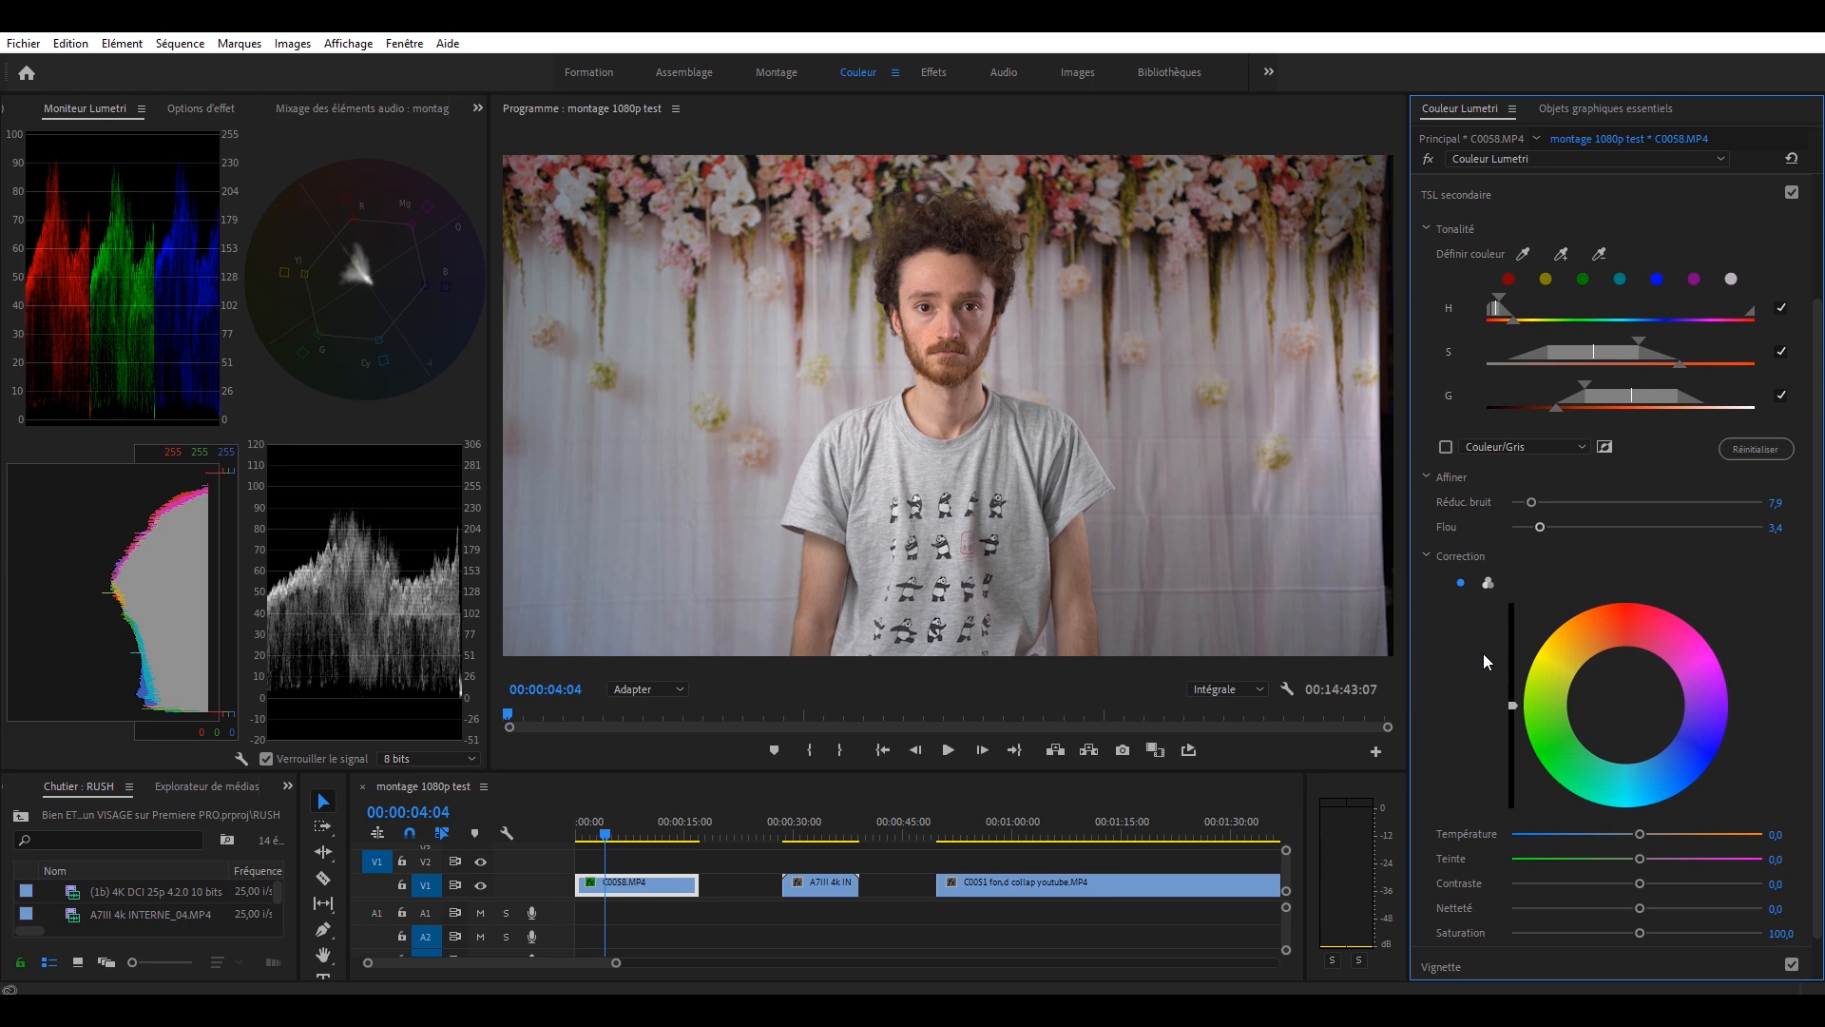
- Switch the secondary correction to three-way colour wheels and enlarge the programme preview to 100 % around the face
click(1489, 582)
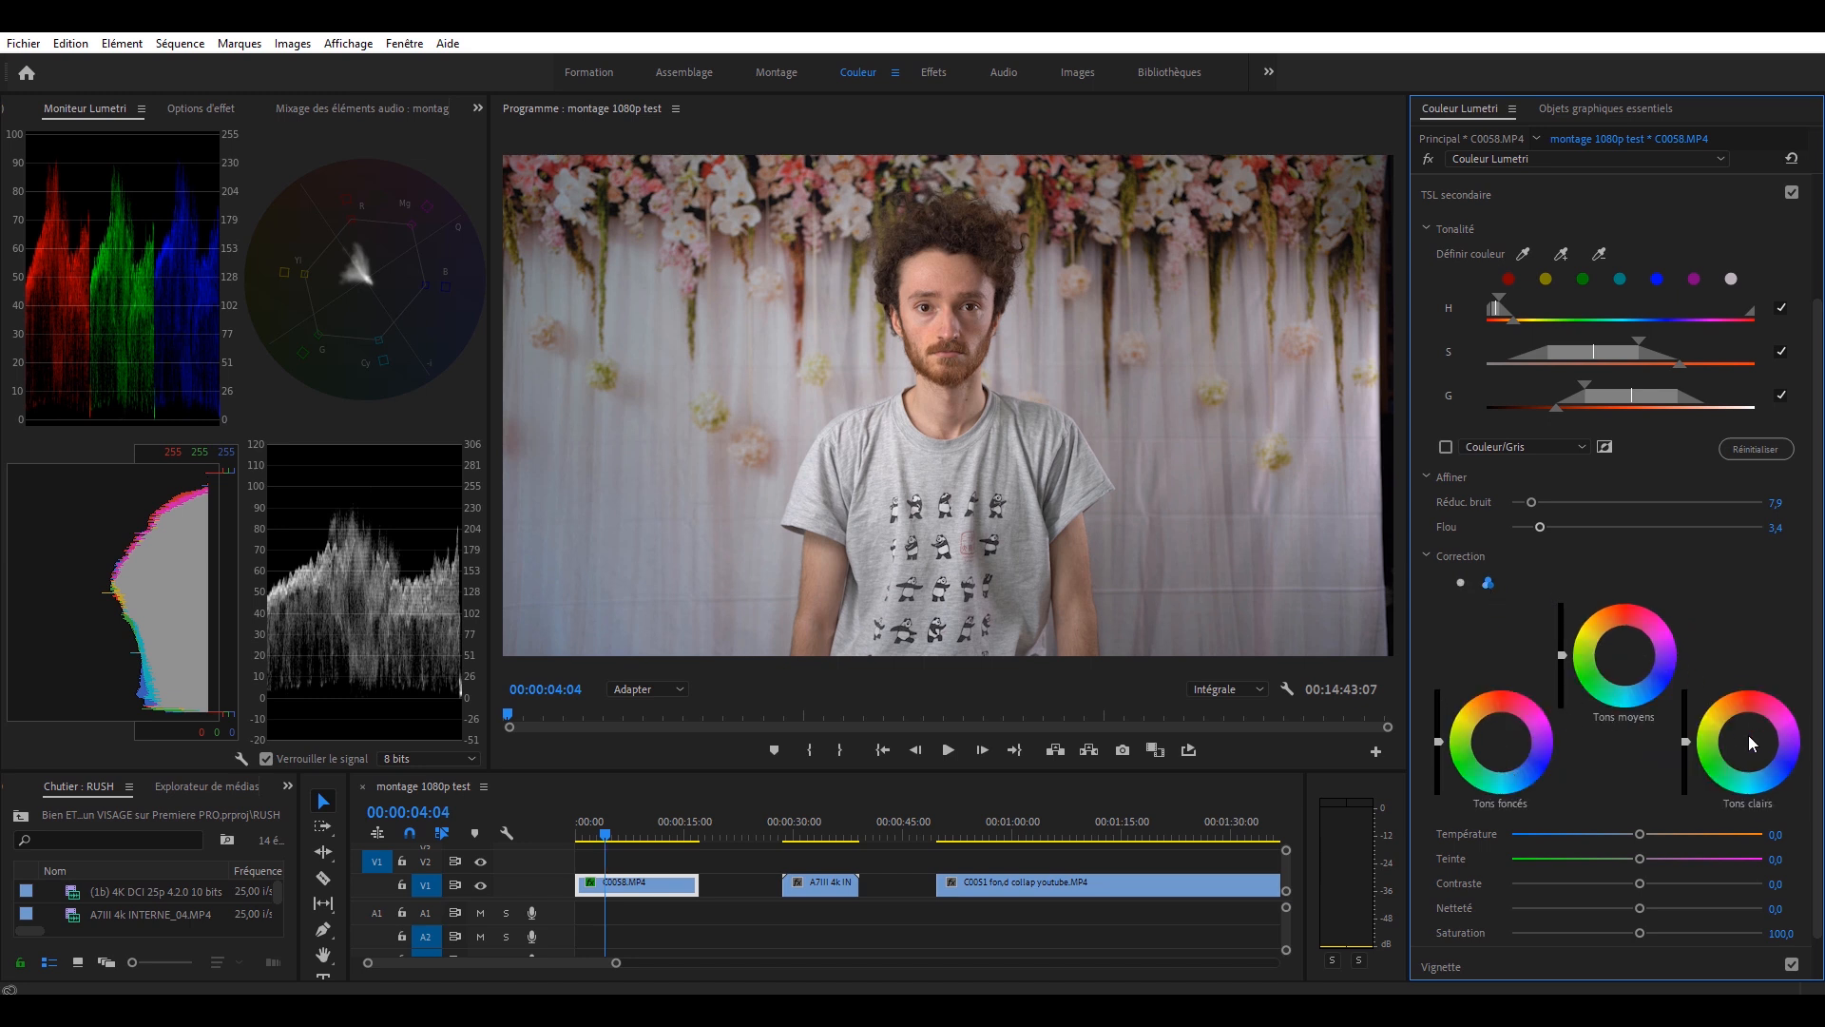
mouse_move(1502, 739)
mouse_down()
mouse_move(1479, 761)
mouse_move(1493, 718)
mouse_move(1469, 748)
mouse_move(1488, 732)
mouse_move(1468, 724)
mouse_move(1502, 713)
mouse_move(1527, 746)
mouse_up()
double_click(1491, 751)
click(665, 699)
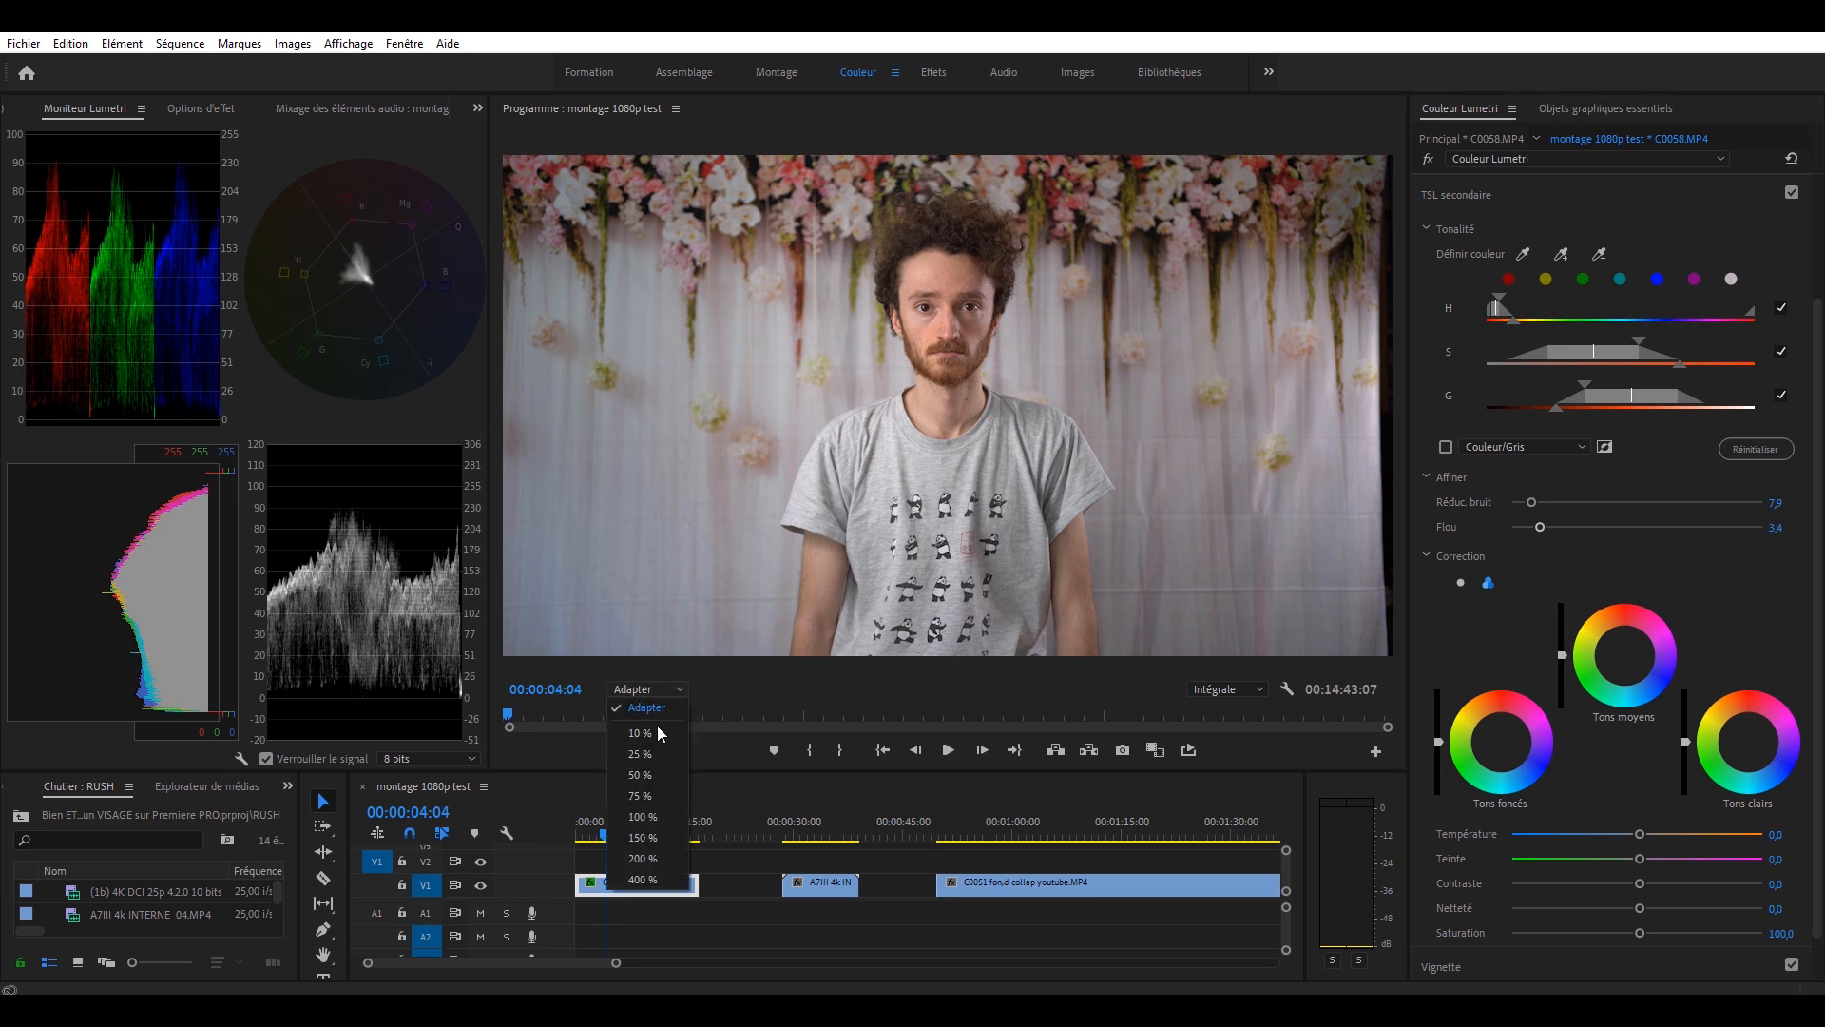
click(648, 815)
drag(1388, 373, 1383, 288)
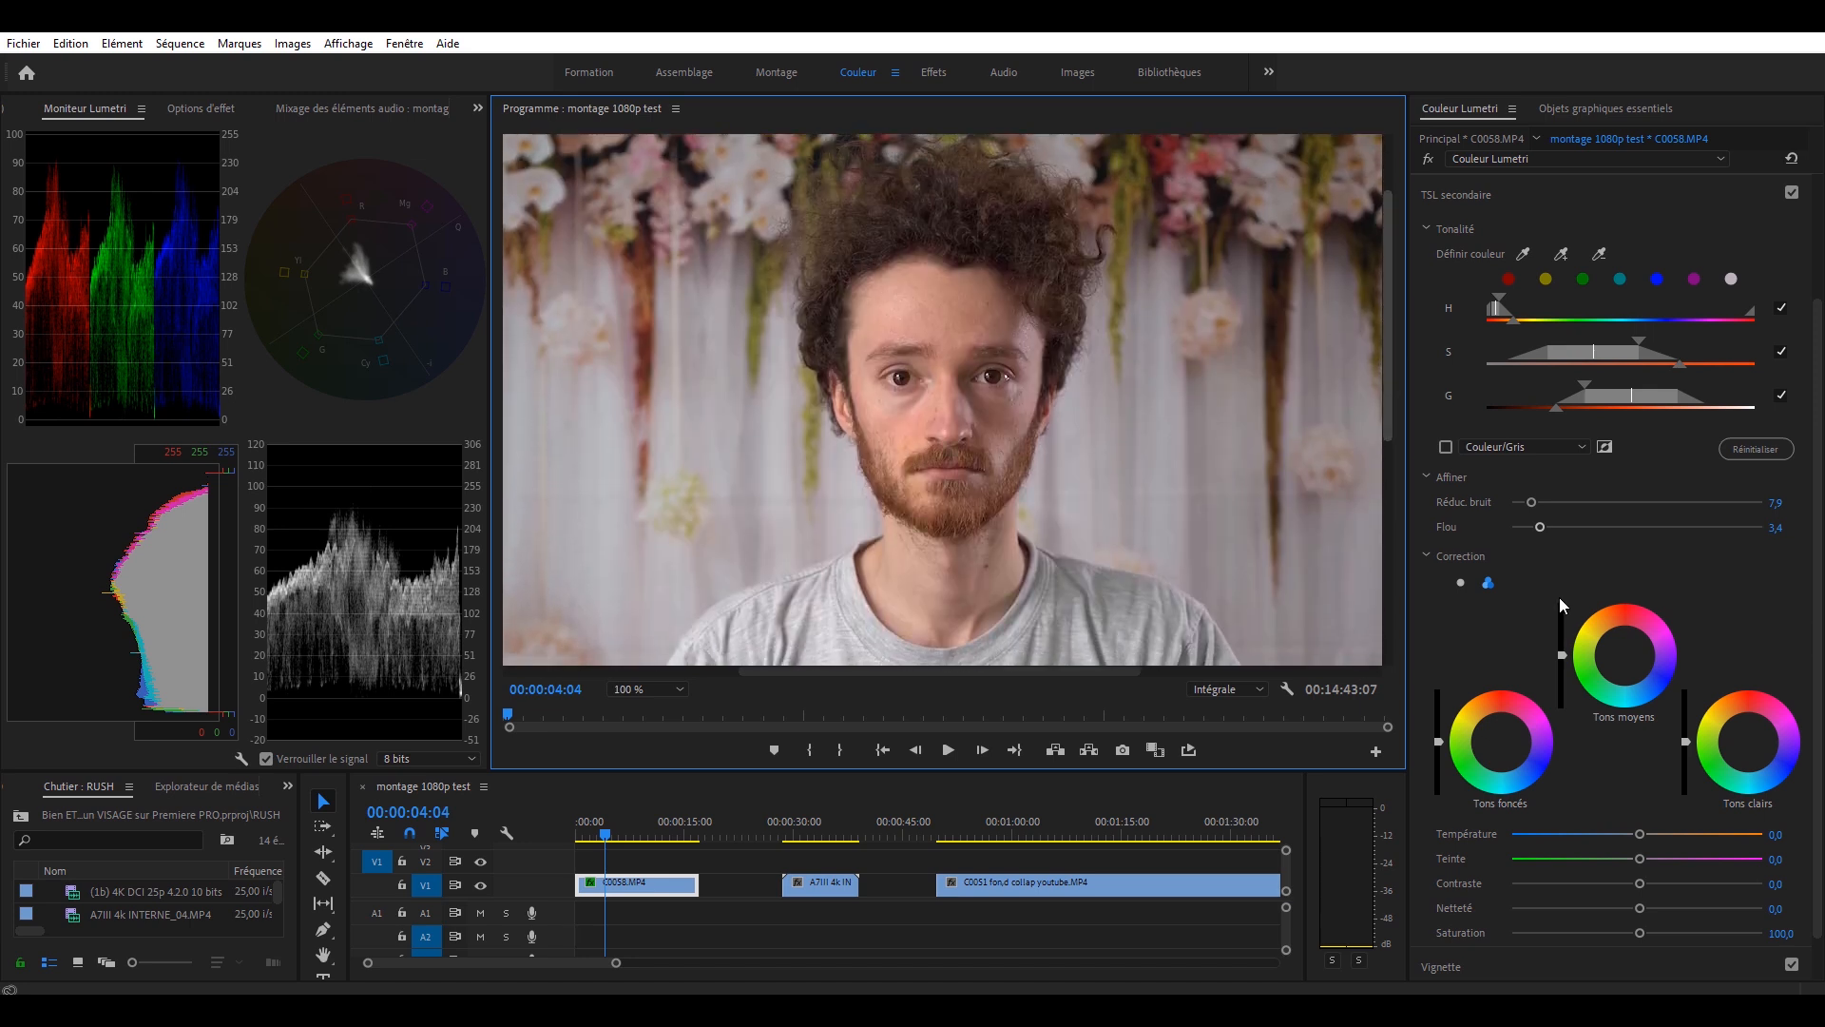
- Fine-tune the keyed skin's highlight, midtone and shadow colour wheels slightly, and compare the face with and without the secondary correction
click(1754, 744)
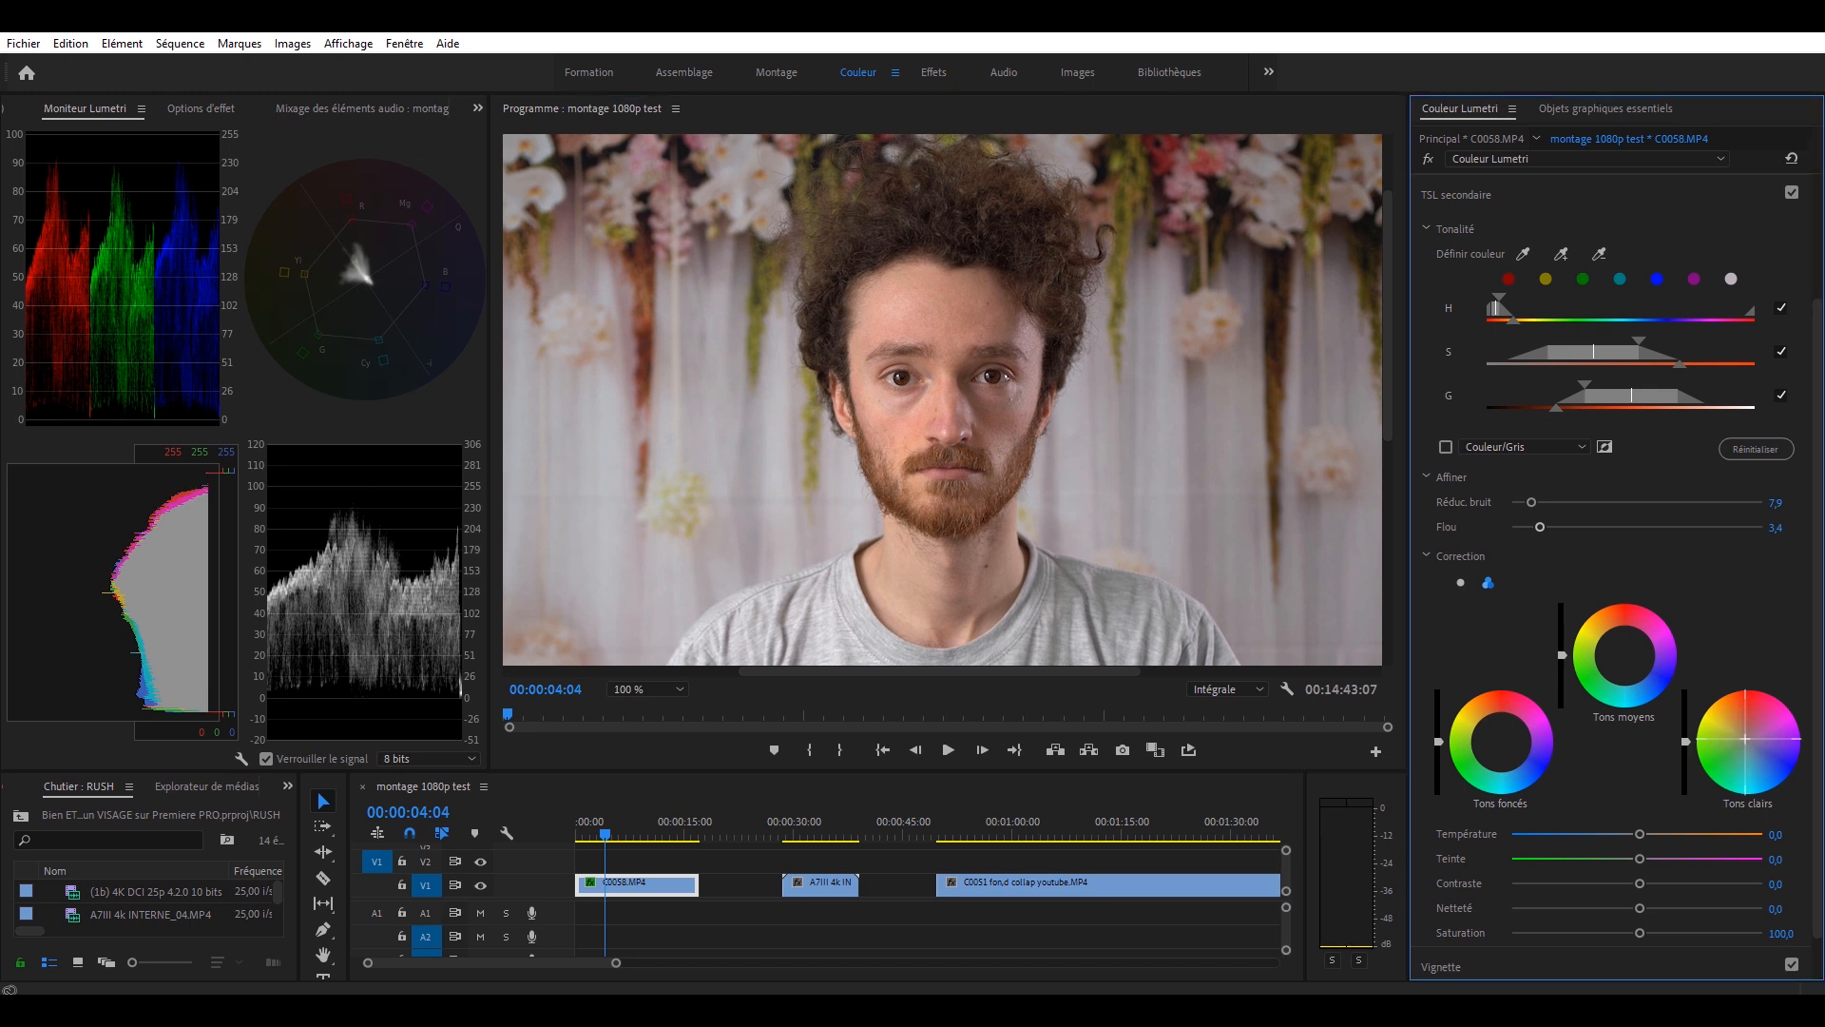
click(1623, 653)
drag(1623, 652, 1625, 654)
click(1502, 741)
drag(1501, 741, 1500, 741)
click(1792, 192)
click(1792, 192)
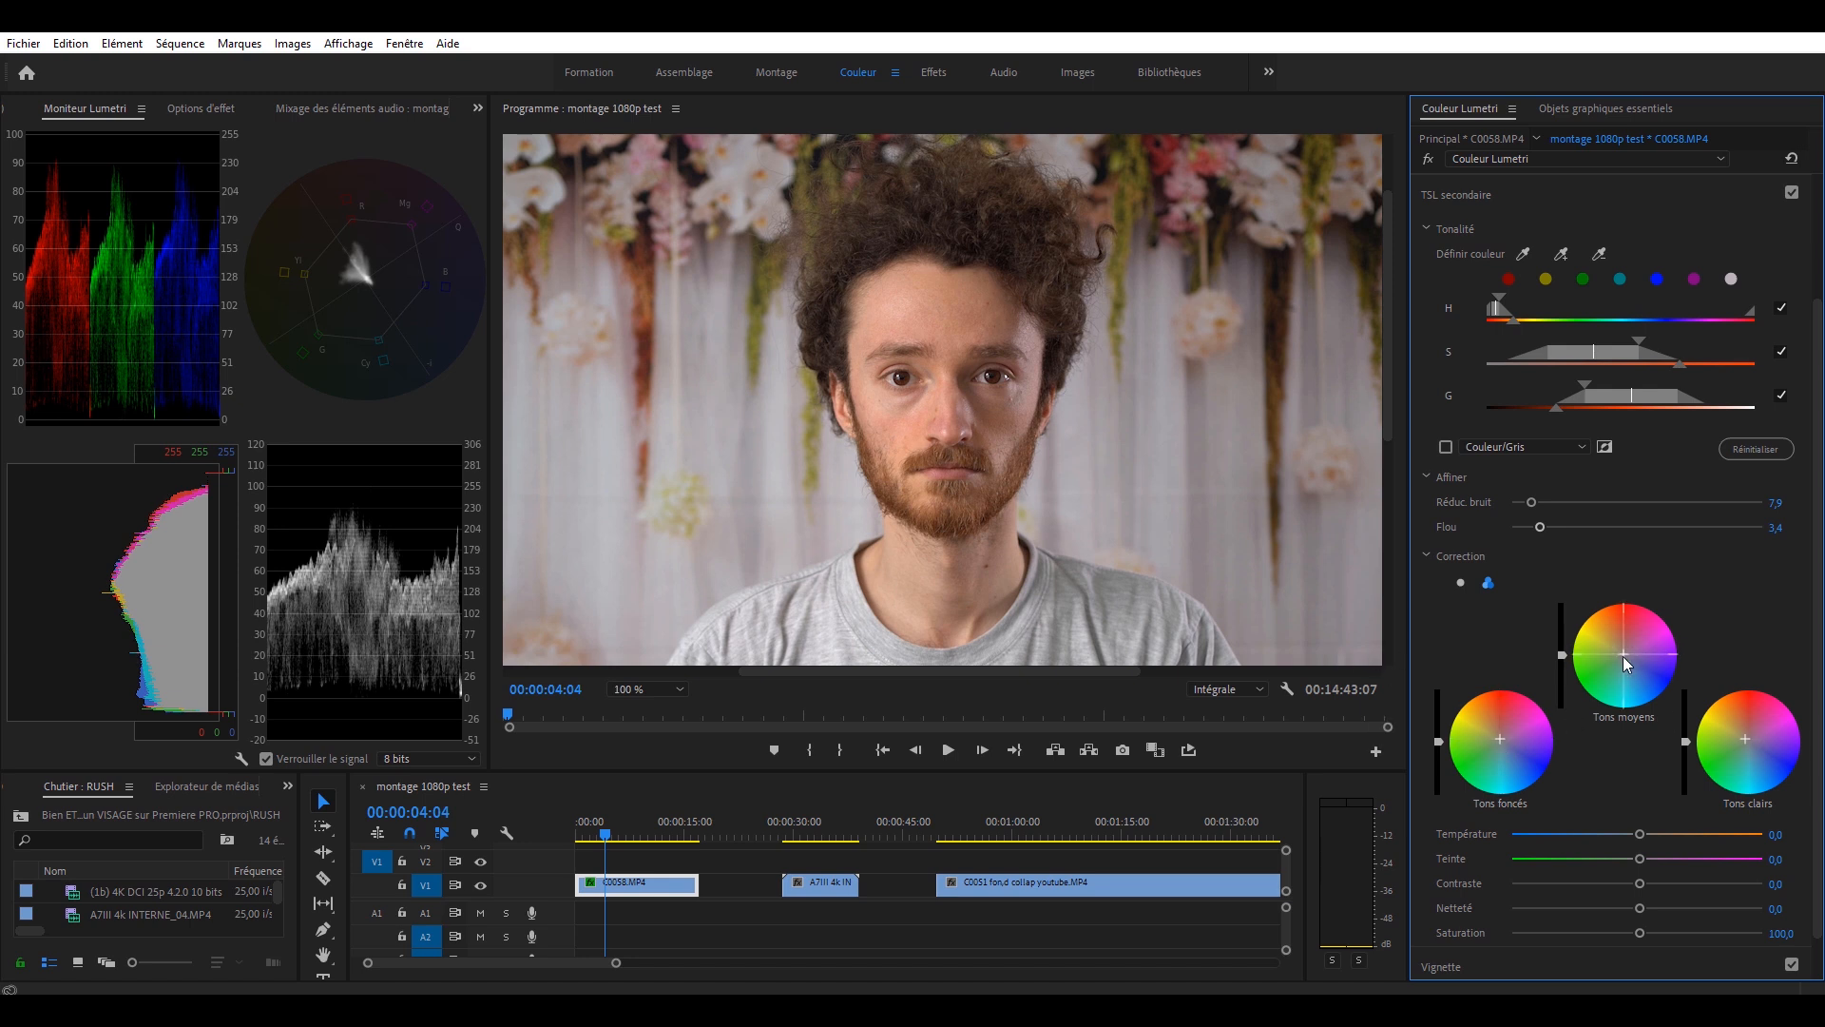
click(1792, 193)
click(1792, 193)
- Adjust the brightness of the keyed highlights slightly, toggle the secondary correction to compare, and check the image full screen
drag(1685, 742, 1686, 758)
double_click(1686, 733)
click(1792, 193)
click(1791, 193)
click(1792, 193)
click(944, 542)
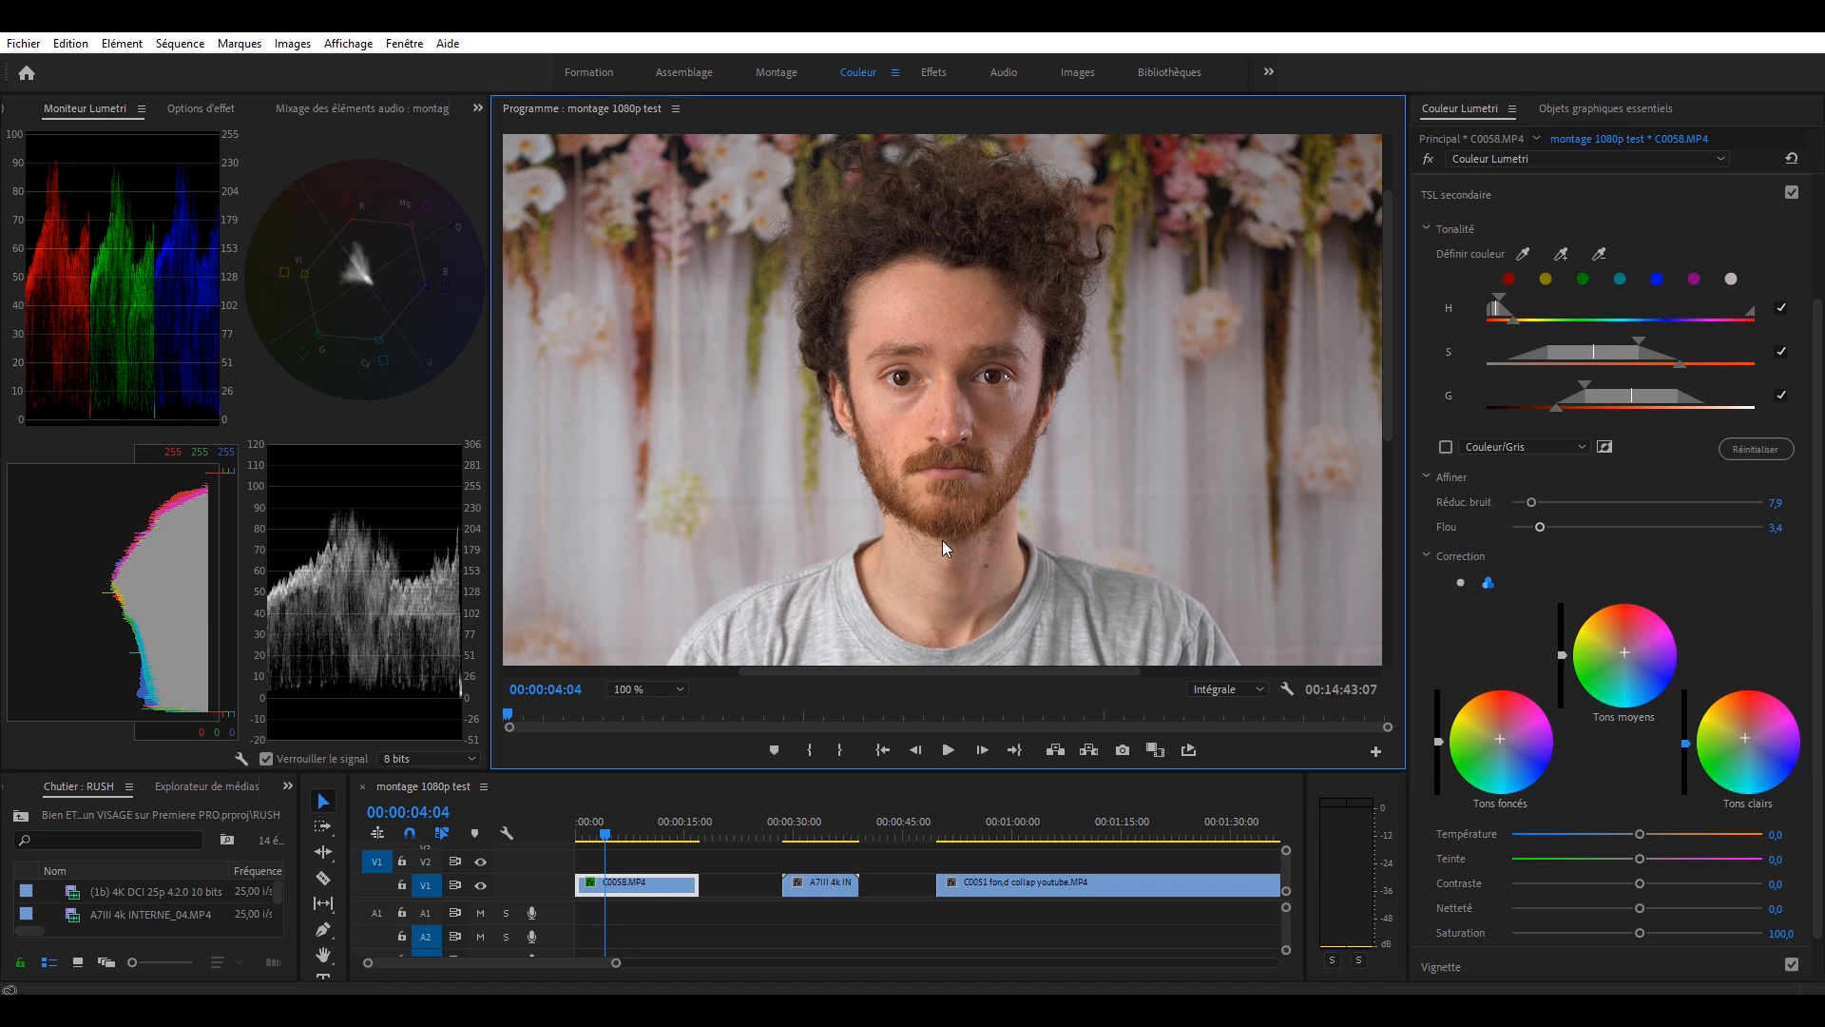
key(ctrl+grave)
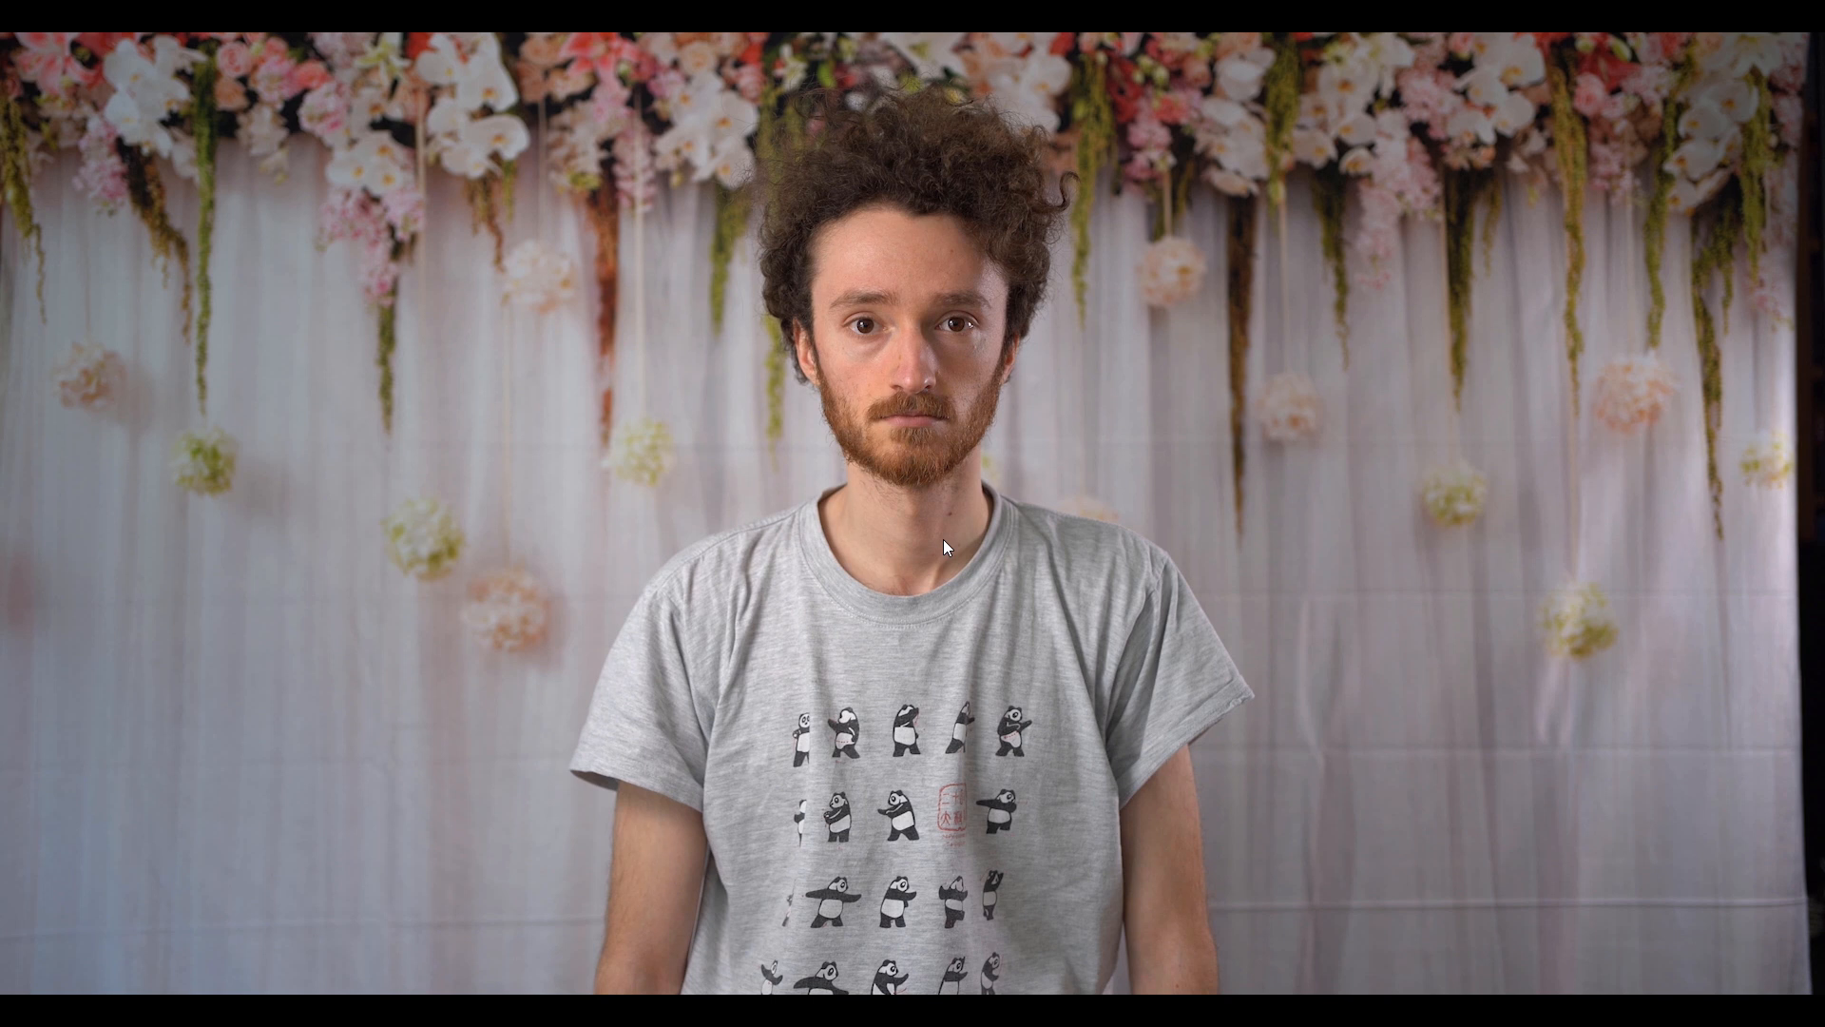
key(ctrl+grave)
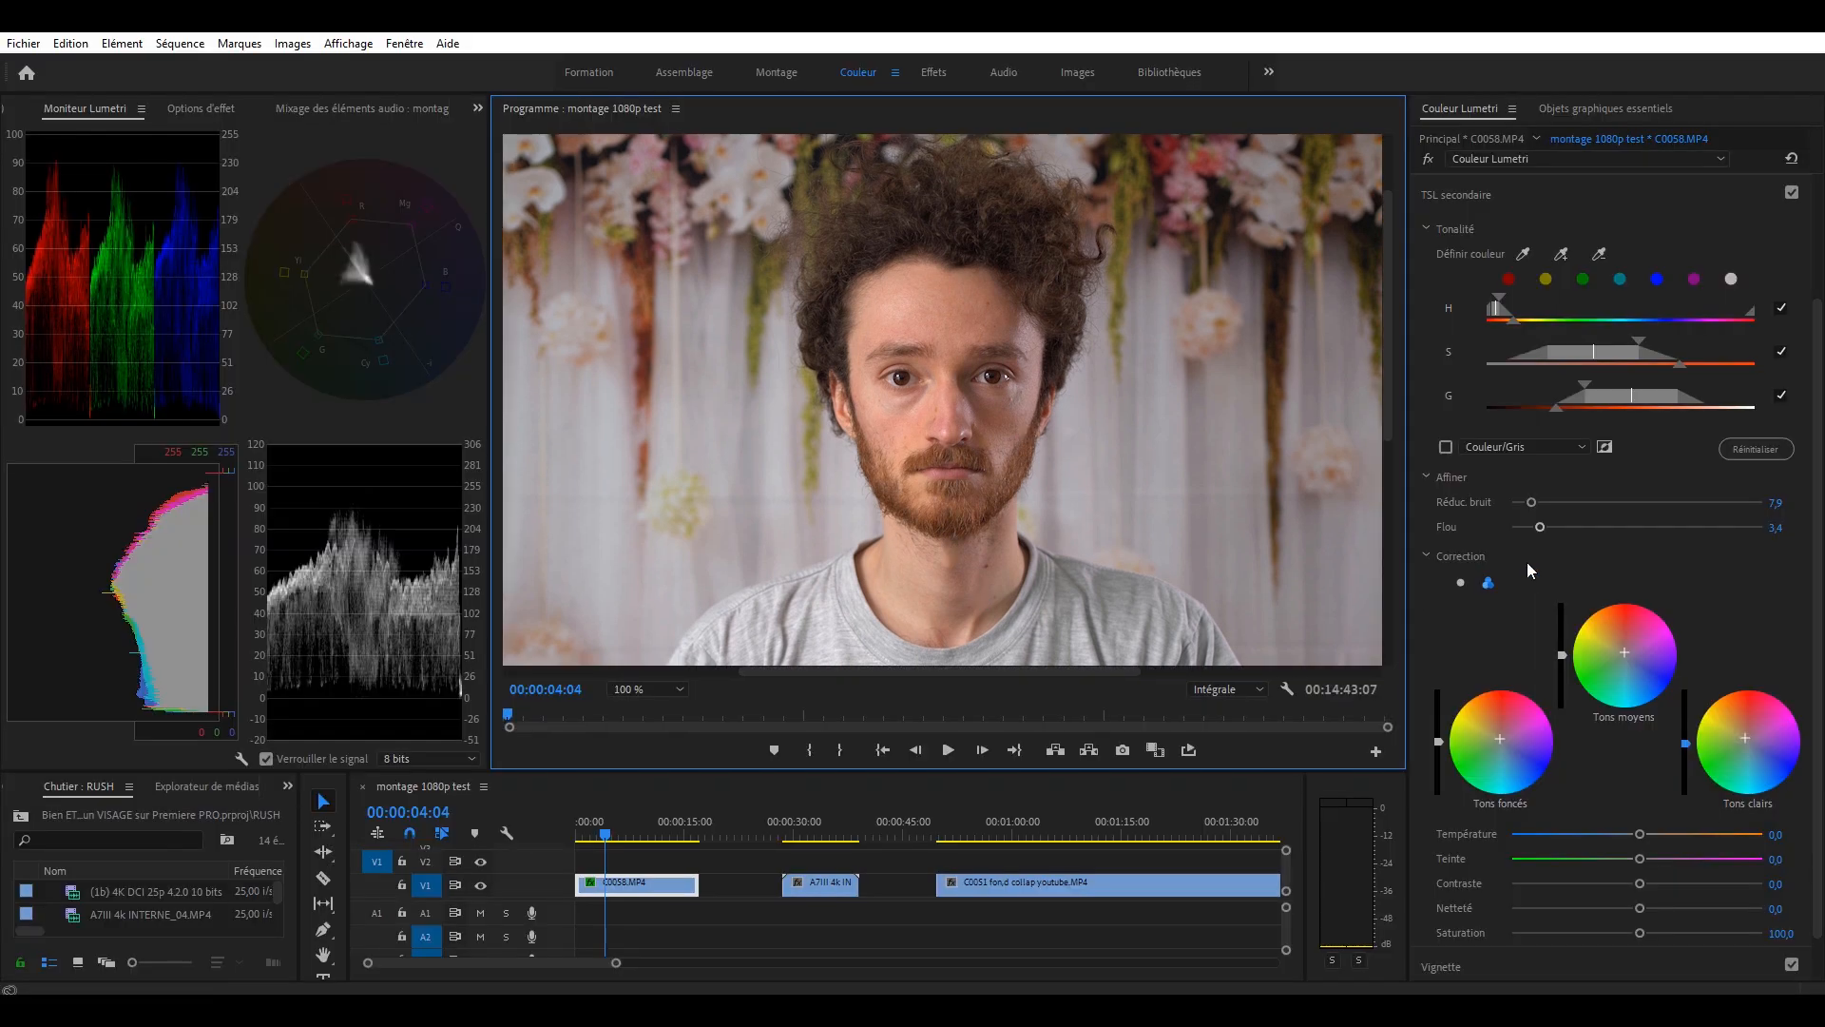
click(1592, 825)
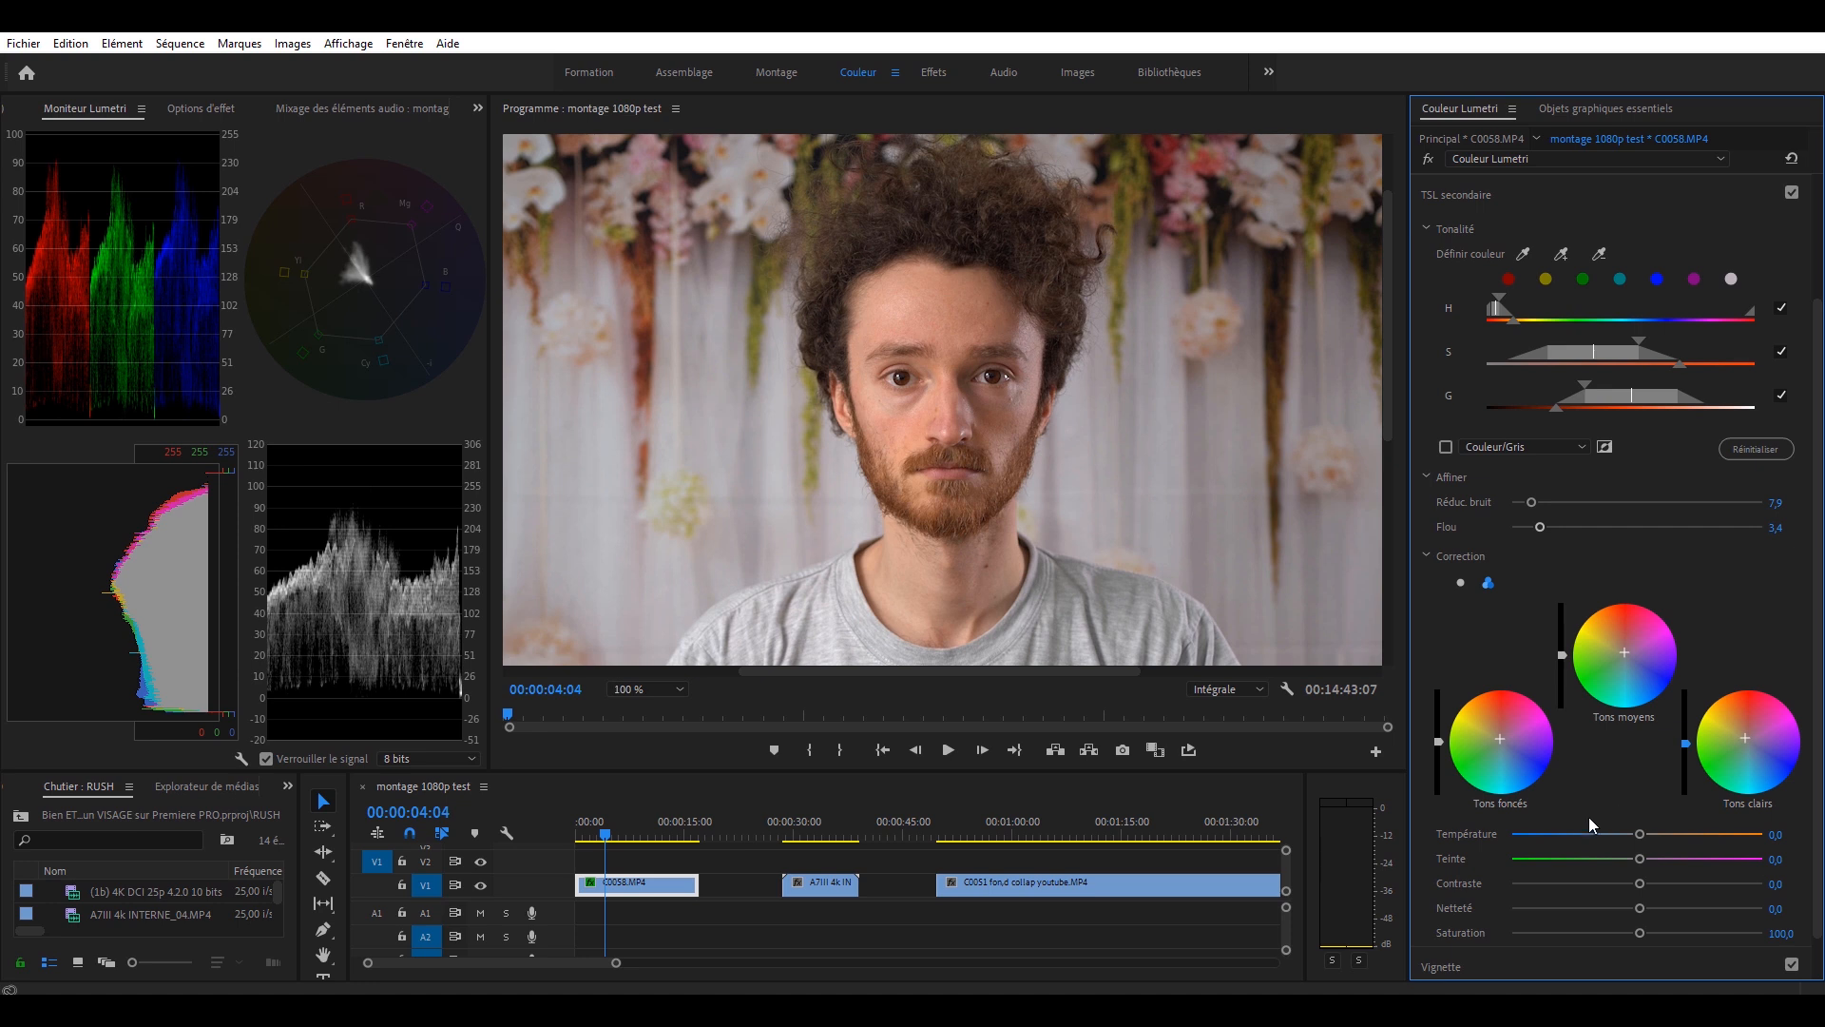
mouse_move(1641, 837)
mouse_down()
mouse_move(1660, 840)
mouse_move(1614, 840)
mouse_move(1639, 846)
mouse_up()
double_click(1638, 845)
- Compare the face repeatedly with and without the secondary HSL correction and leave that correction switched off
click(1789, 195)
click(1789, 195)
click(1789, 195)
click(1791, 194)
click(1792, 195)
click(1792, 195)
click(1792, 195)
click(1792, 195)
click(1793, 195)
click(1793, 195)
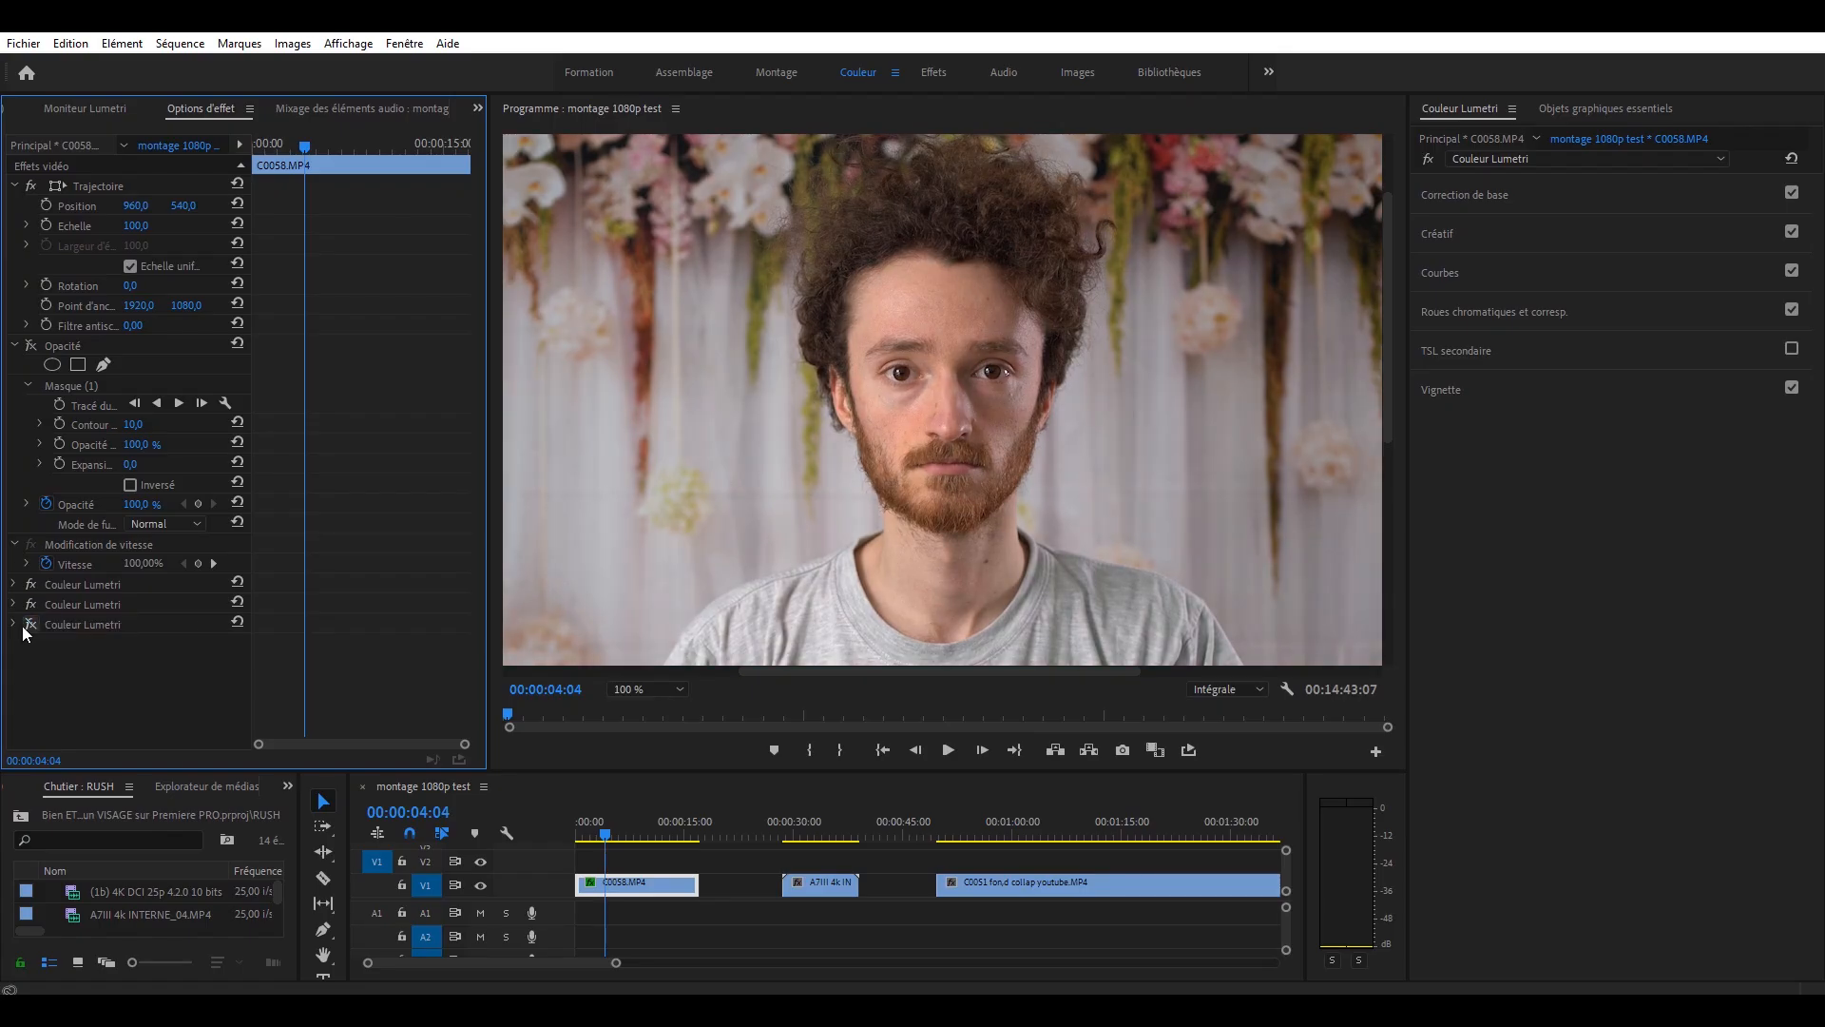
- Inspect the Lumetri effects stacked on the clip and fit the programme preview to its window
click(27, 624)
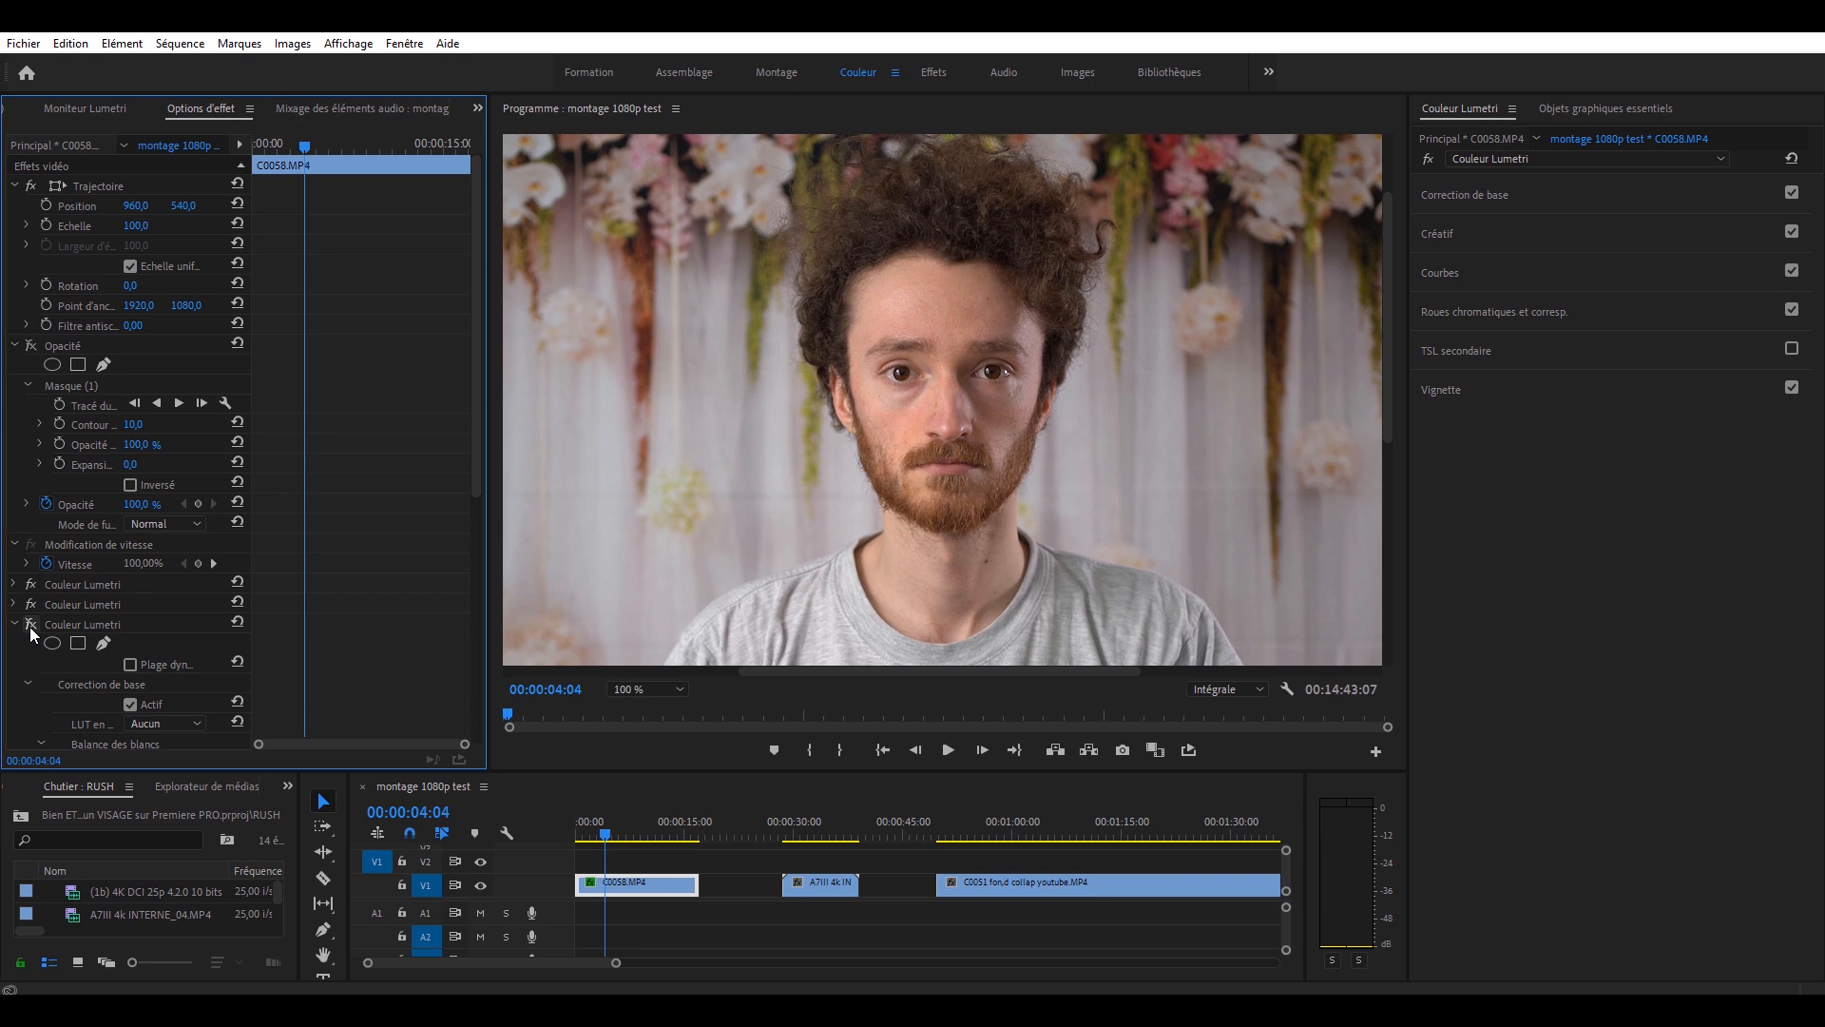
click(14, 625)
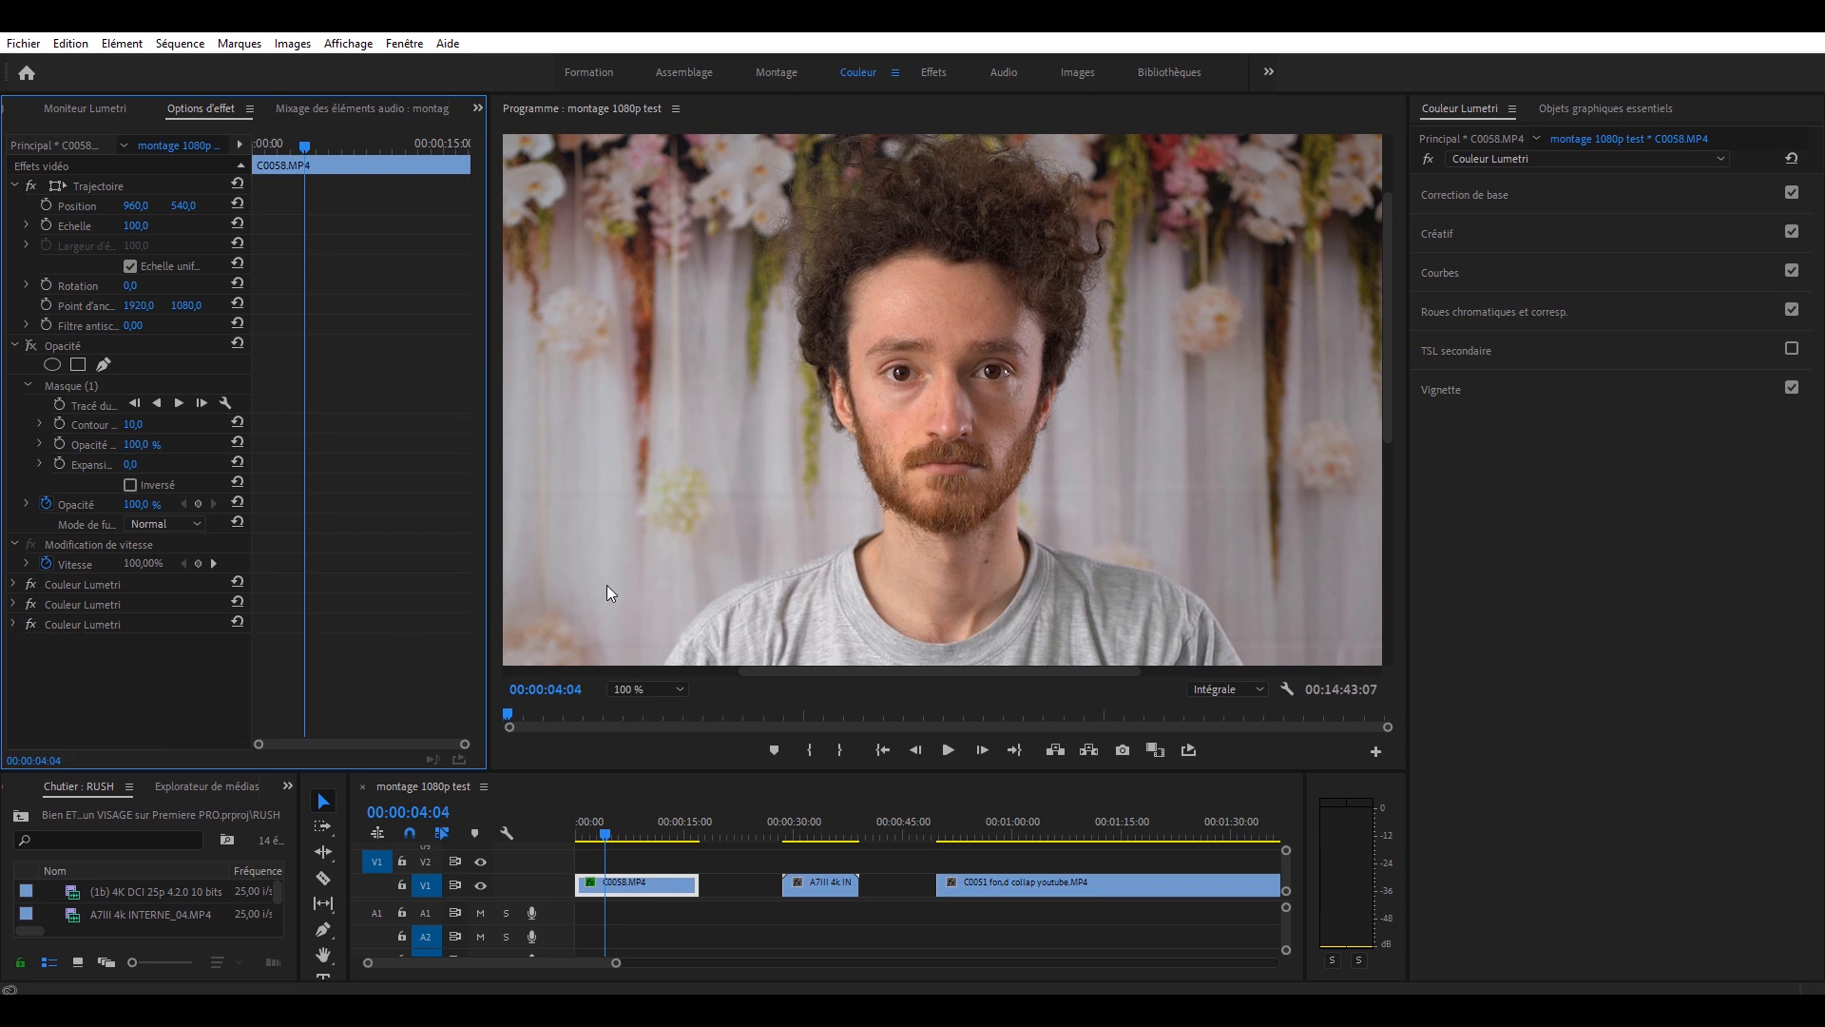
click(649, 690)
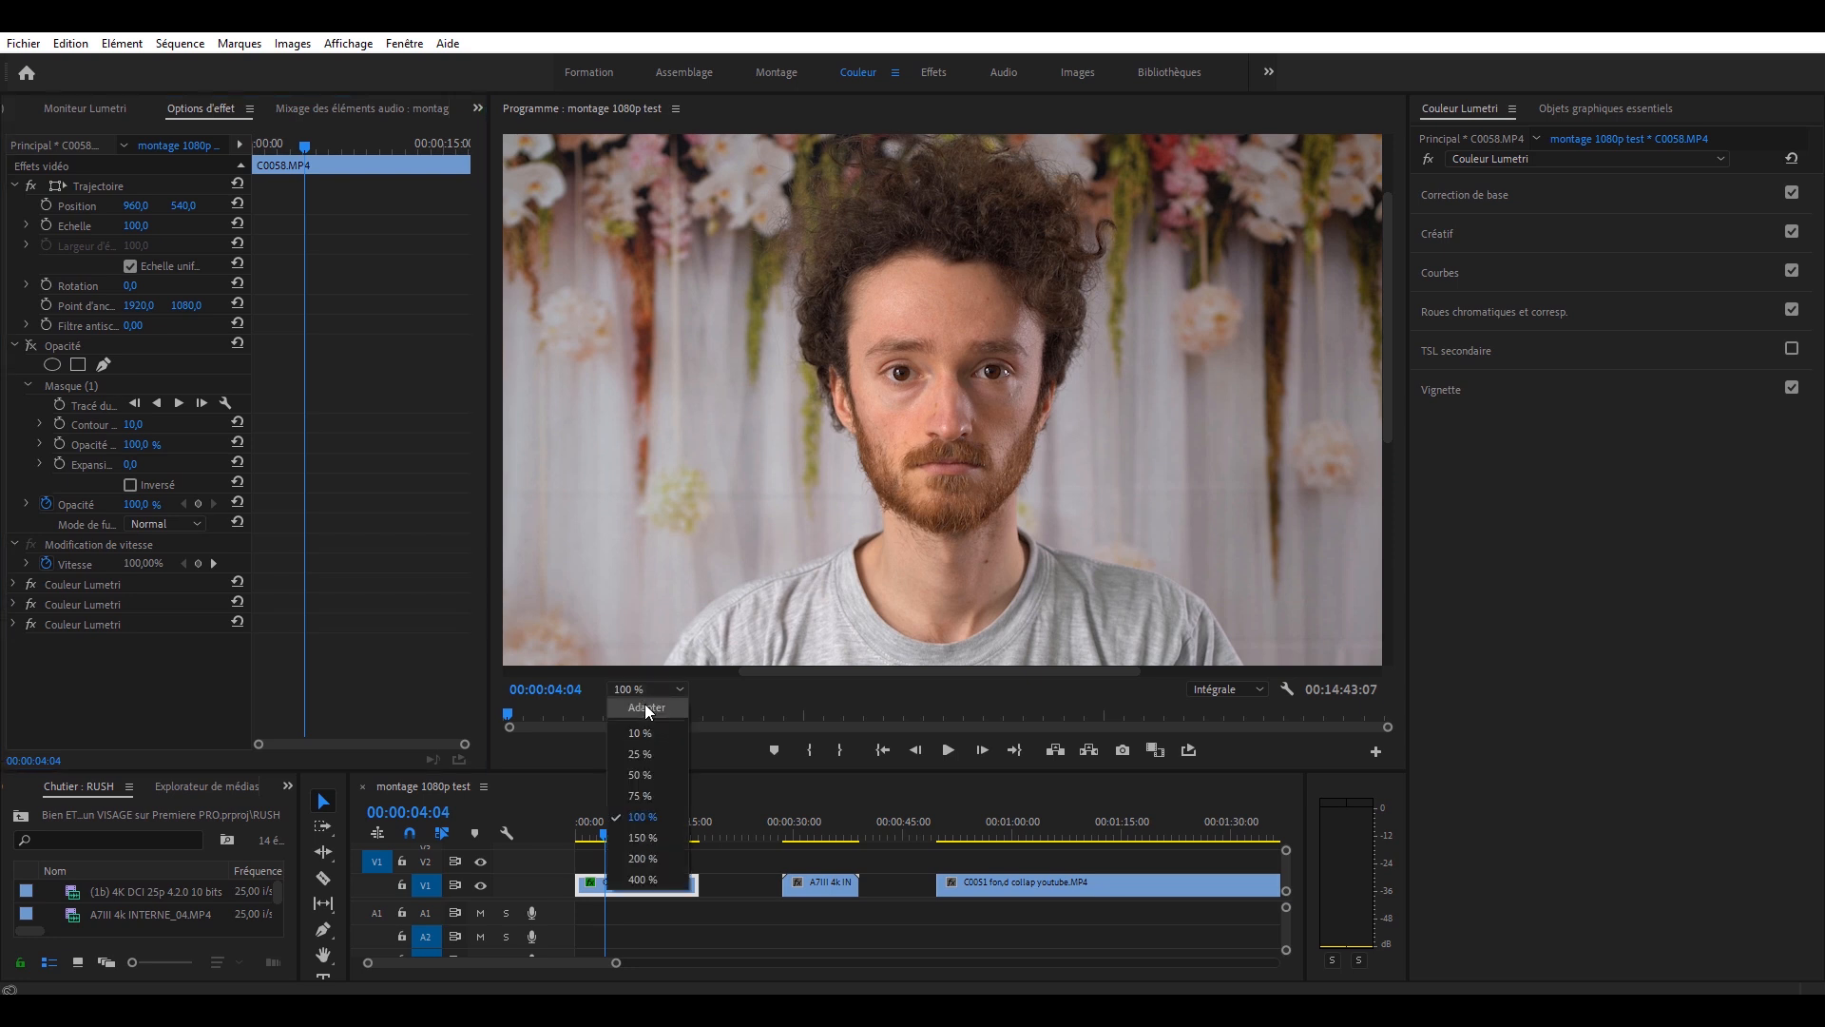
click(635, 728)
- Move the playhead to 00:00:31:18 in the A7III 4k INTERNE_06 clip and enlarge the timeline around it
click(797, 833)
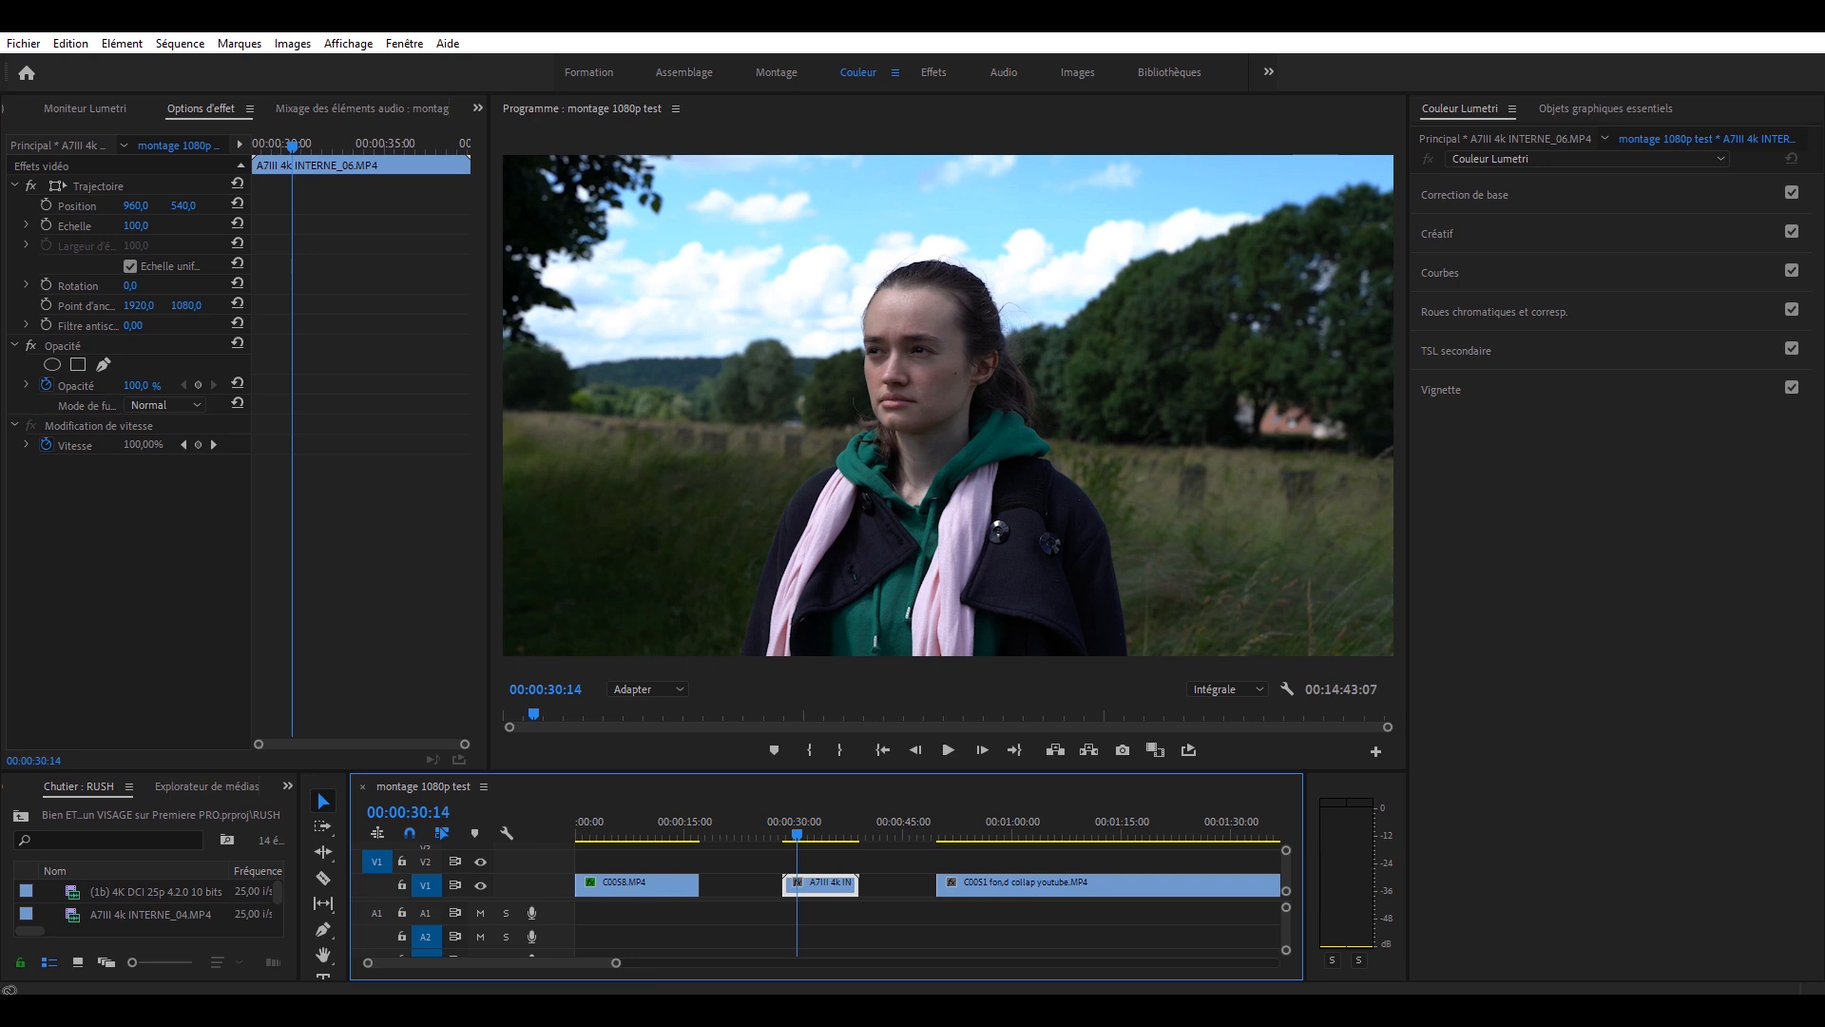
drag(617, 963, 574, 963)
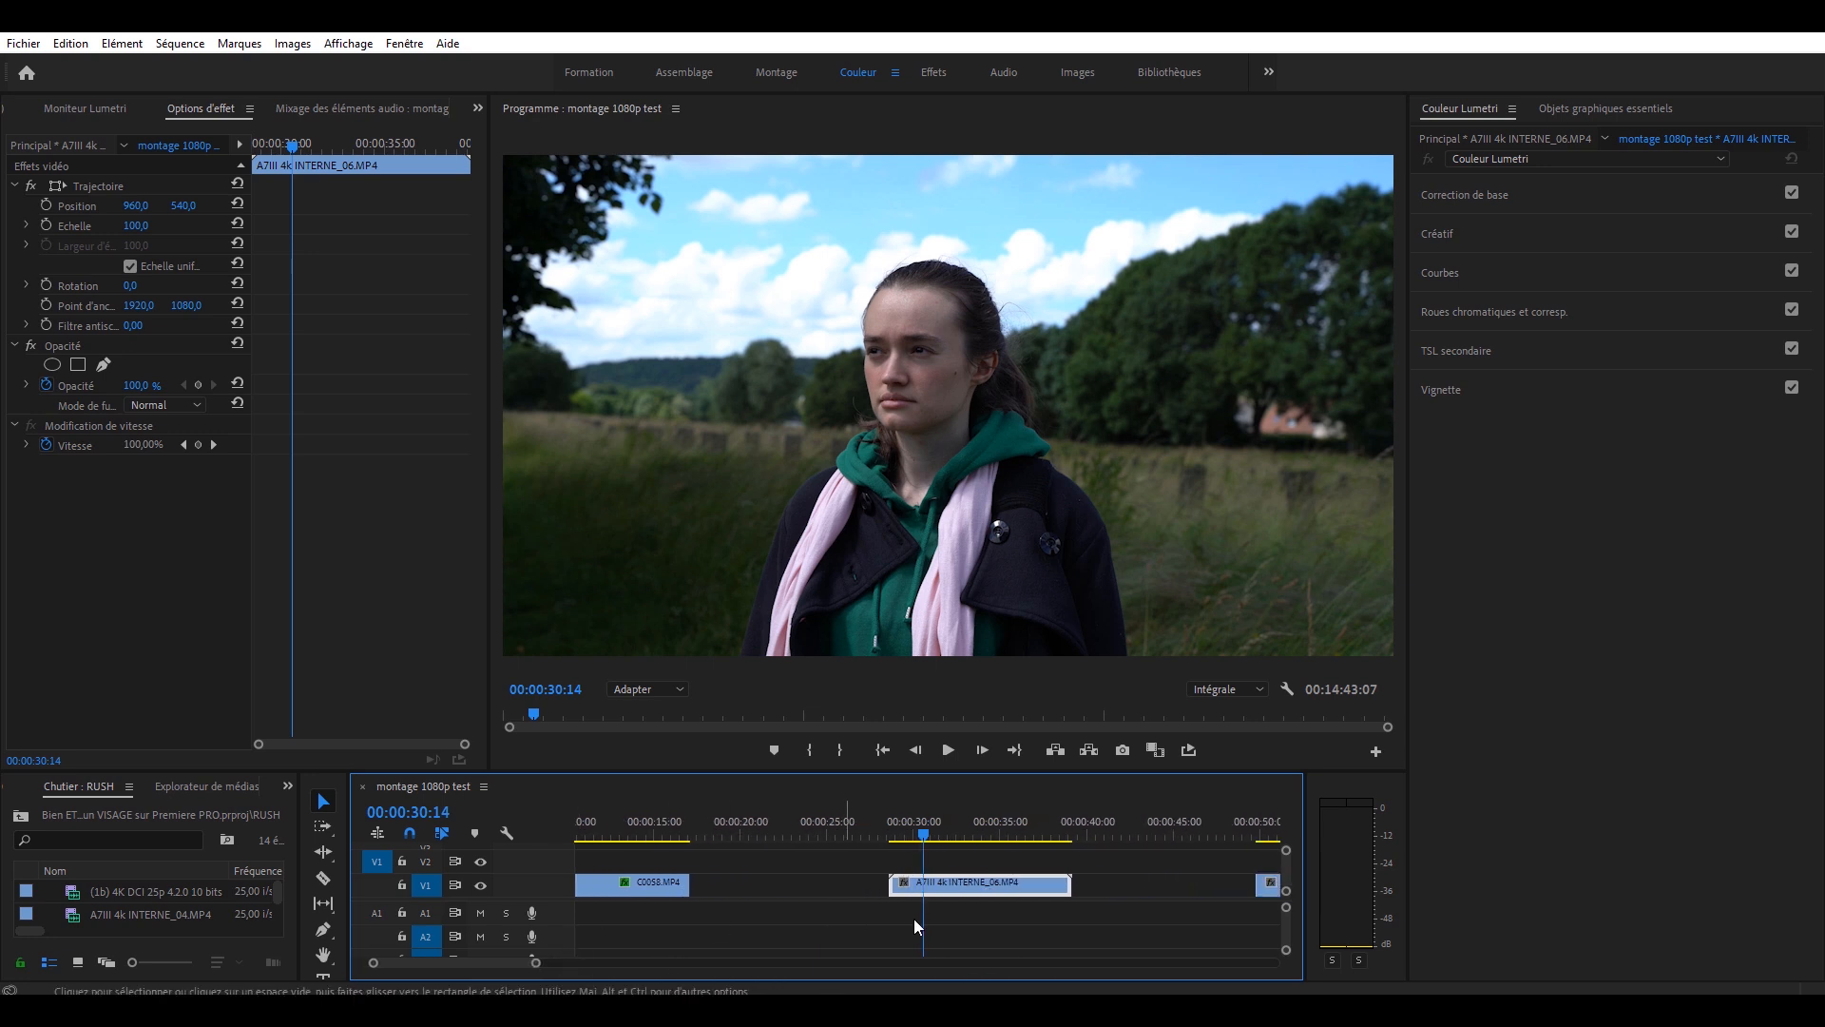
scroll(912, 920, down, 1)
drag(820, 820, 858, 824)
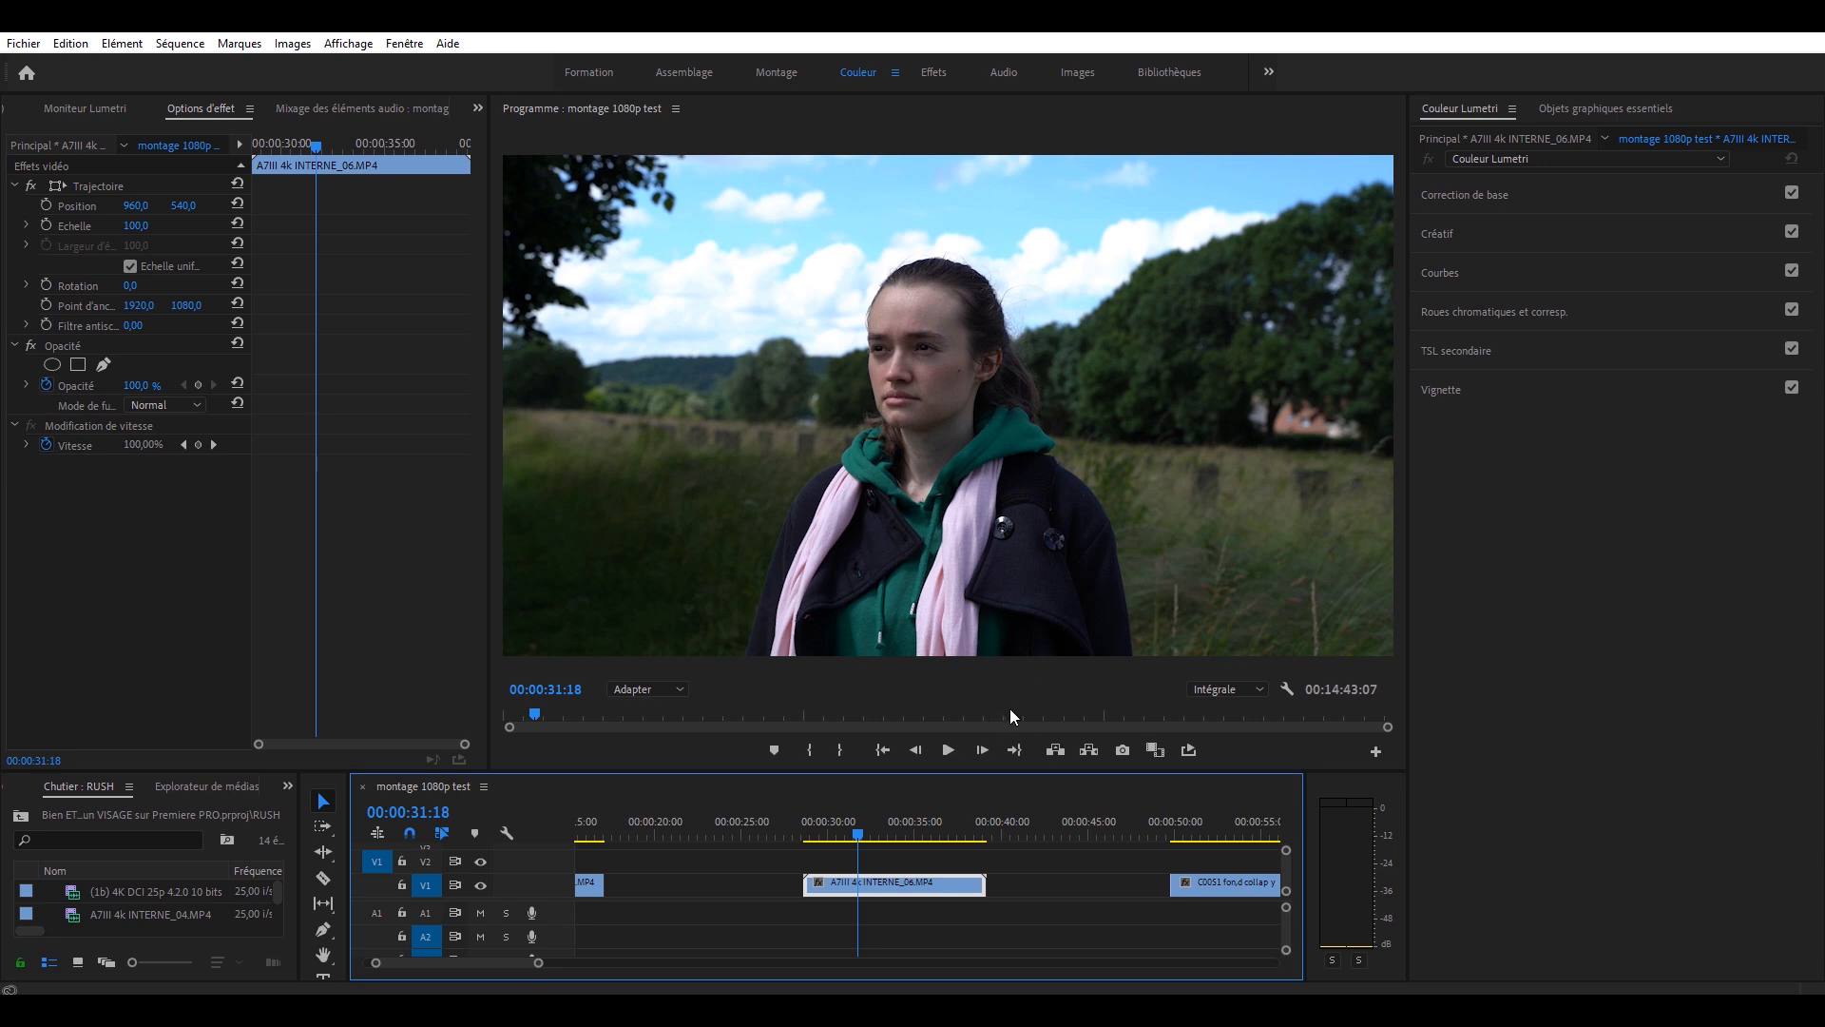
- With the Lumetri scopes shown, set the clip's temperature to 14.7, tint to 1.9, contrast to -2.6, highlights to -3.4 and shadows to 10.9
click(99, 116)
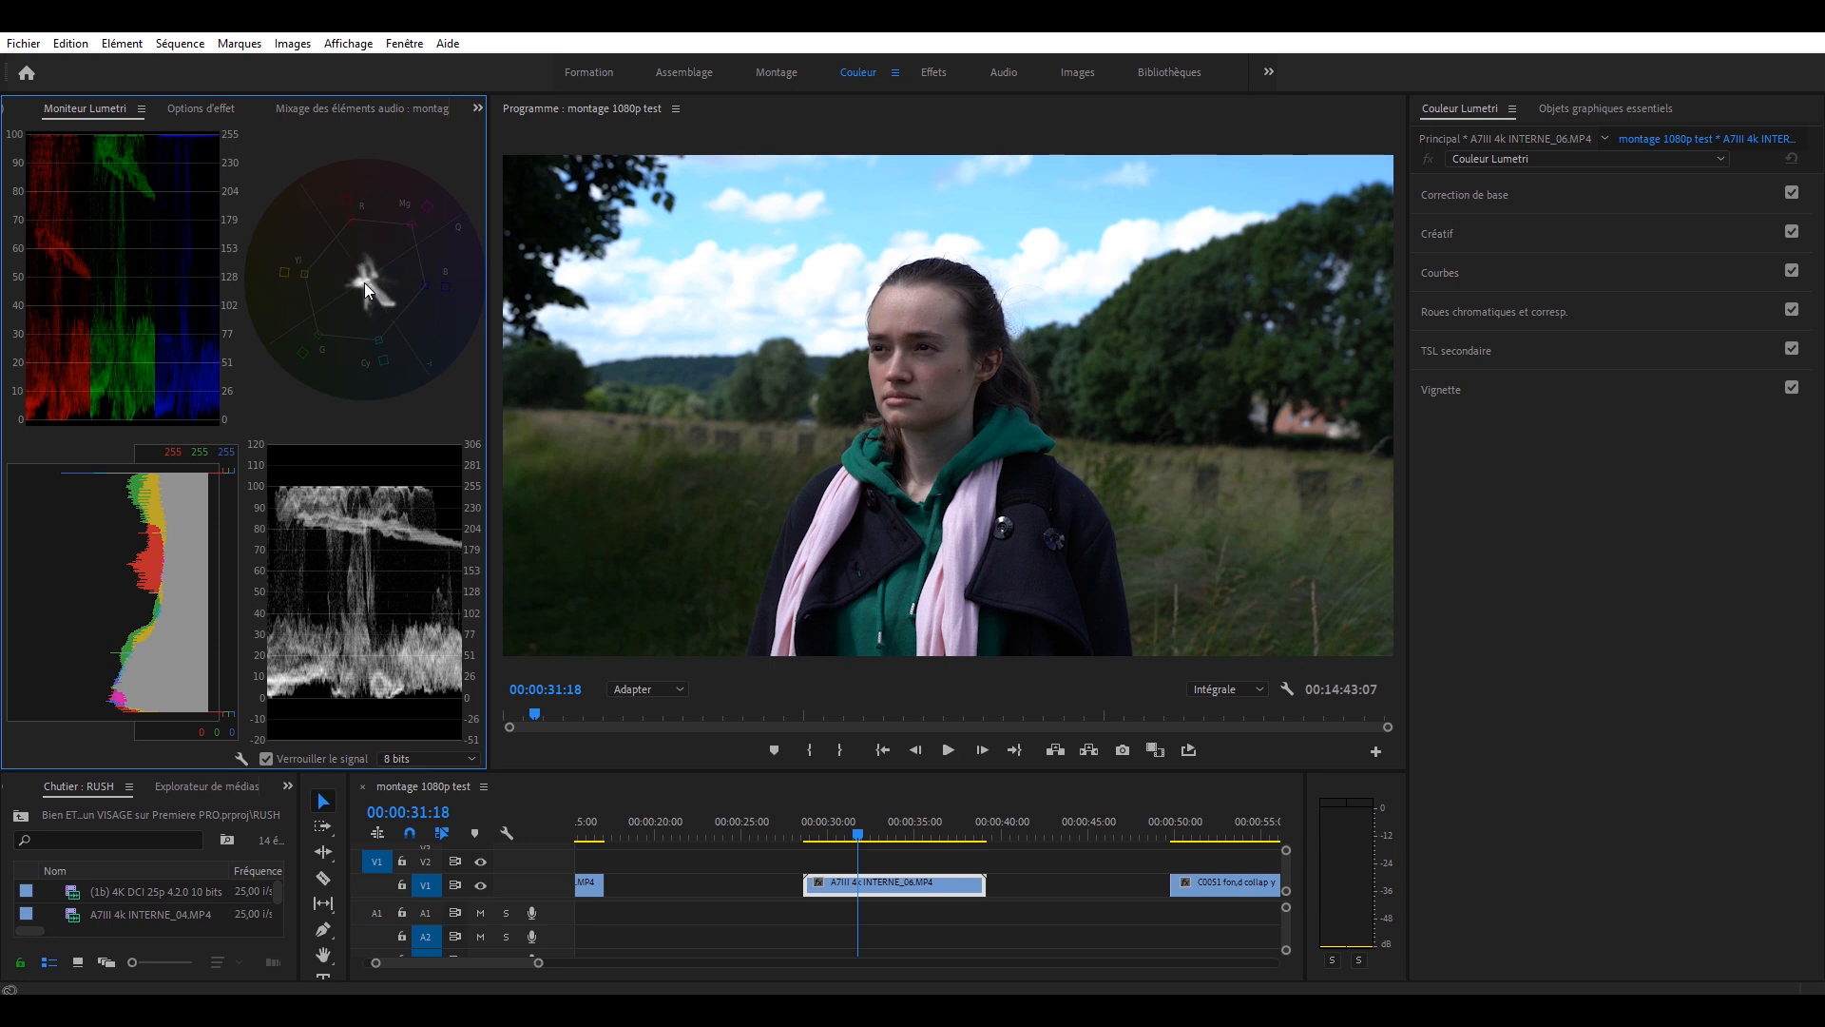
click(1470, 190)
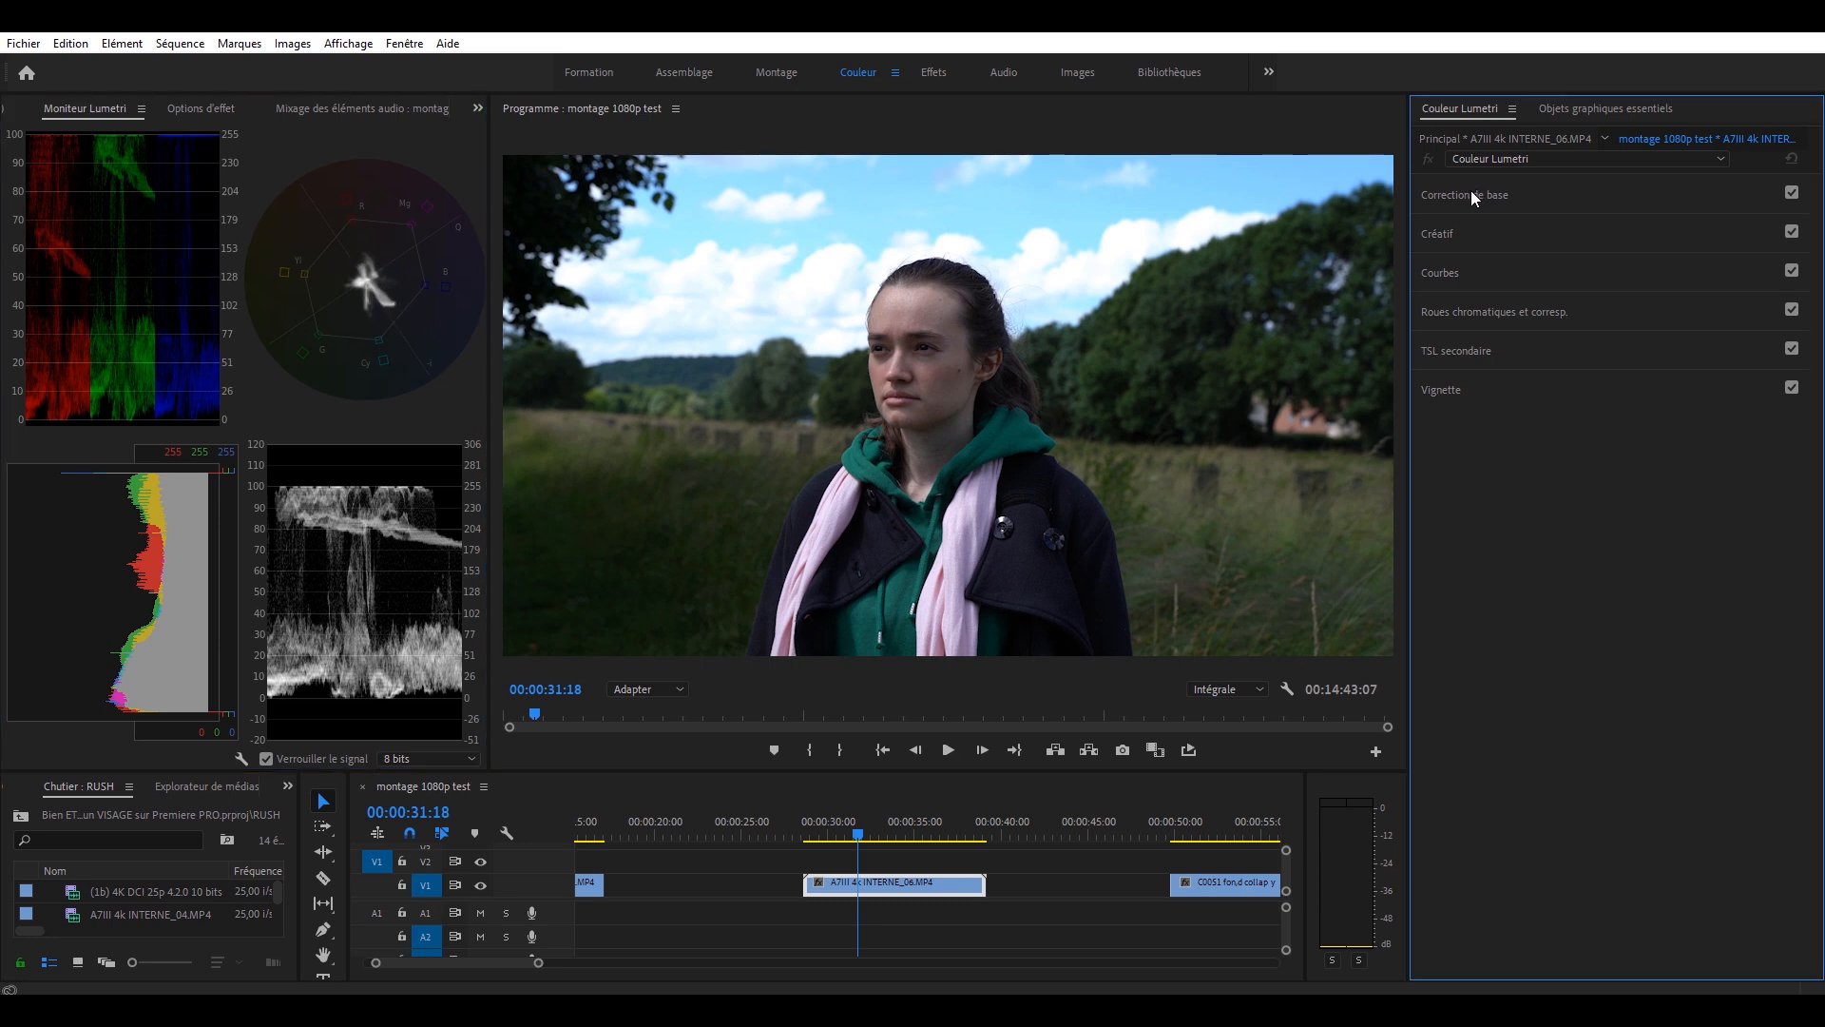
mouse_move(1643, 327)
mouse_down()
mouse_move(1639, 352)
mouse_move(1654, 329)
mouse_up()
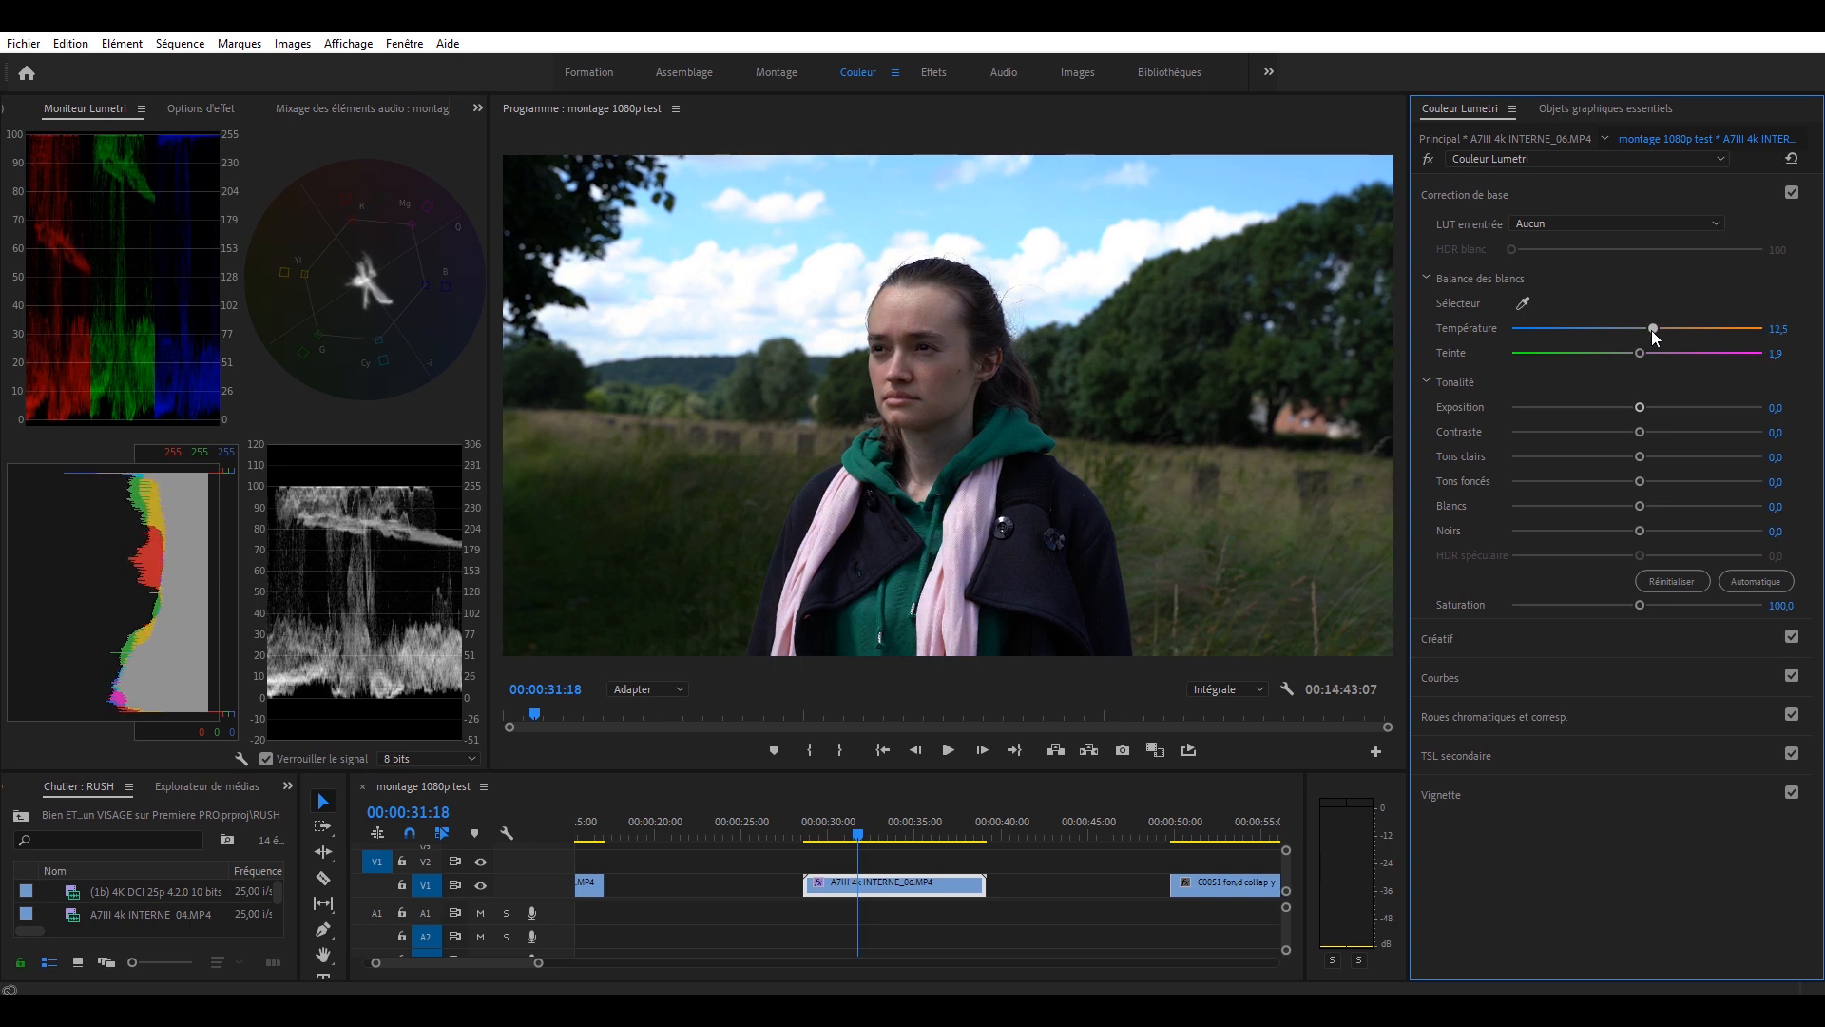
mouse_move(1639, 456)
mouse_down()
mouse_move(1651, 481)
mouse_move(1634, 433)
mouse_up()
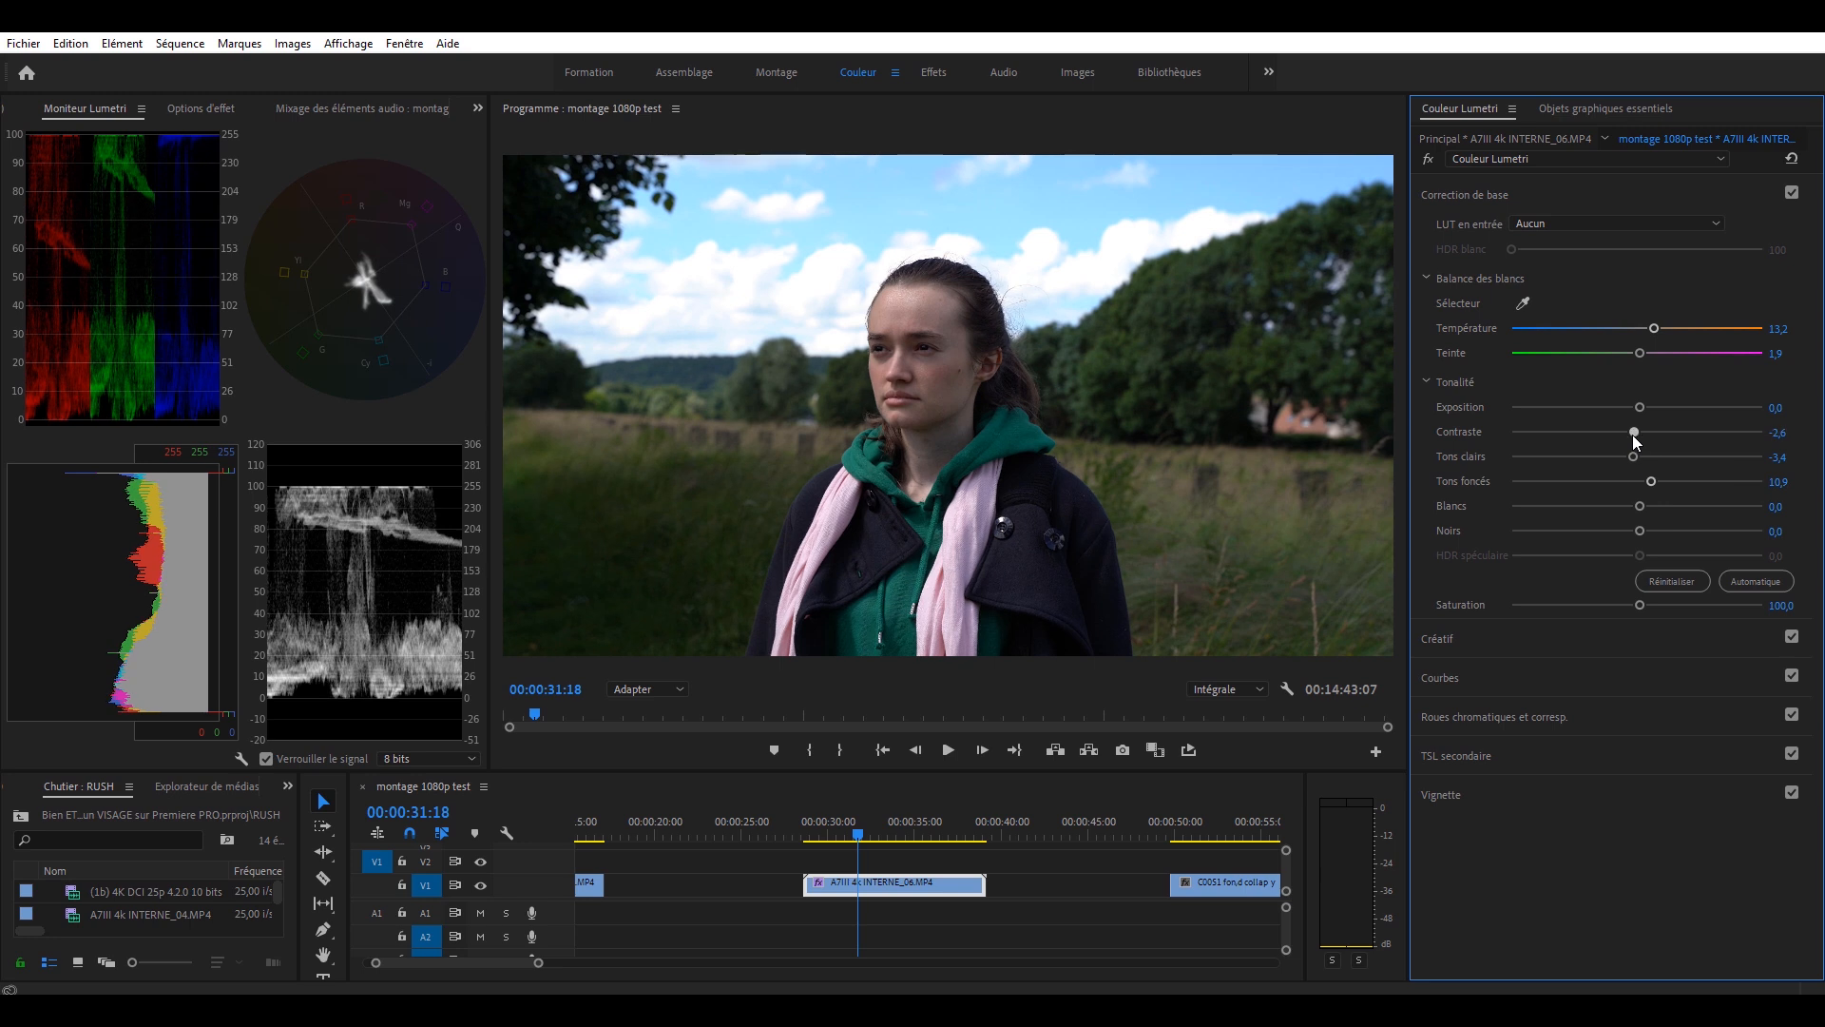
drag(1654, 329, 1655, 329)
- Compare the outdoor clip with and without its basic Lumetri correction
click(1428, 157)
click(1429, 158)
click(1429, 158)
click(1429, 158)
click(1429, 158)
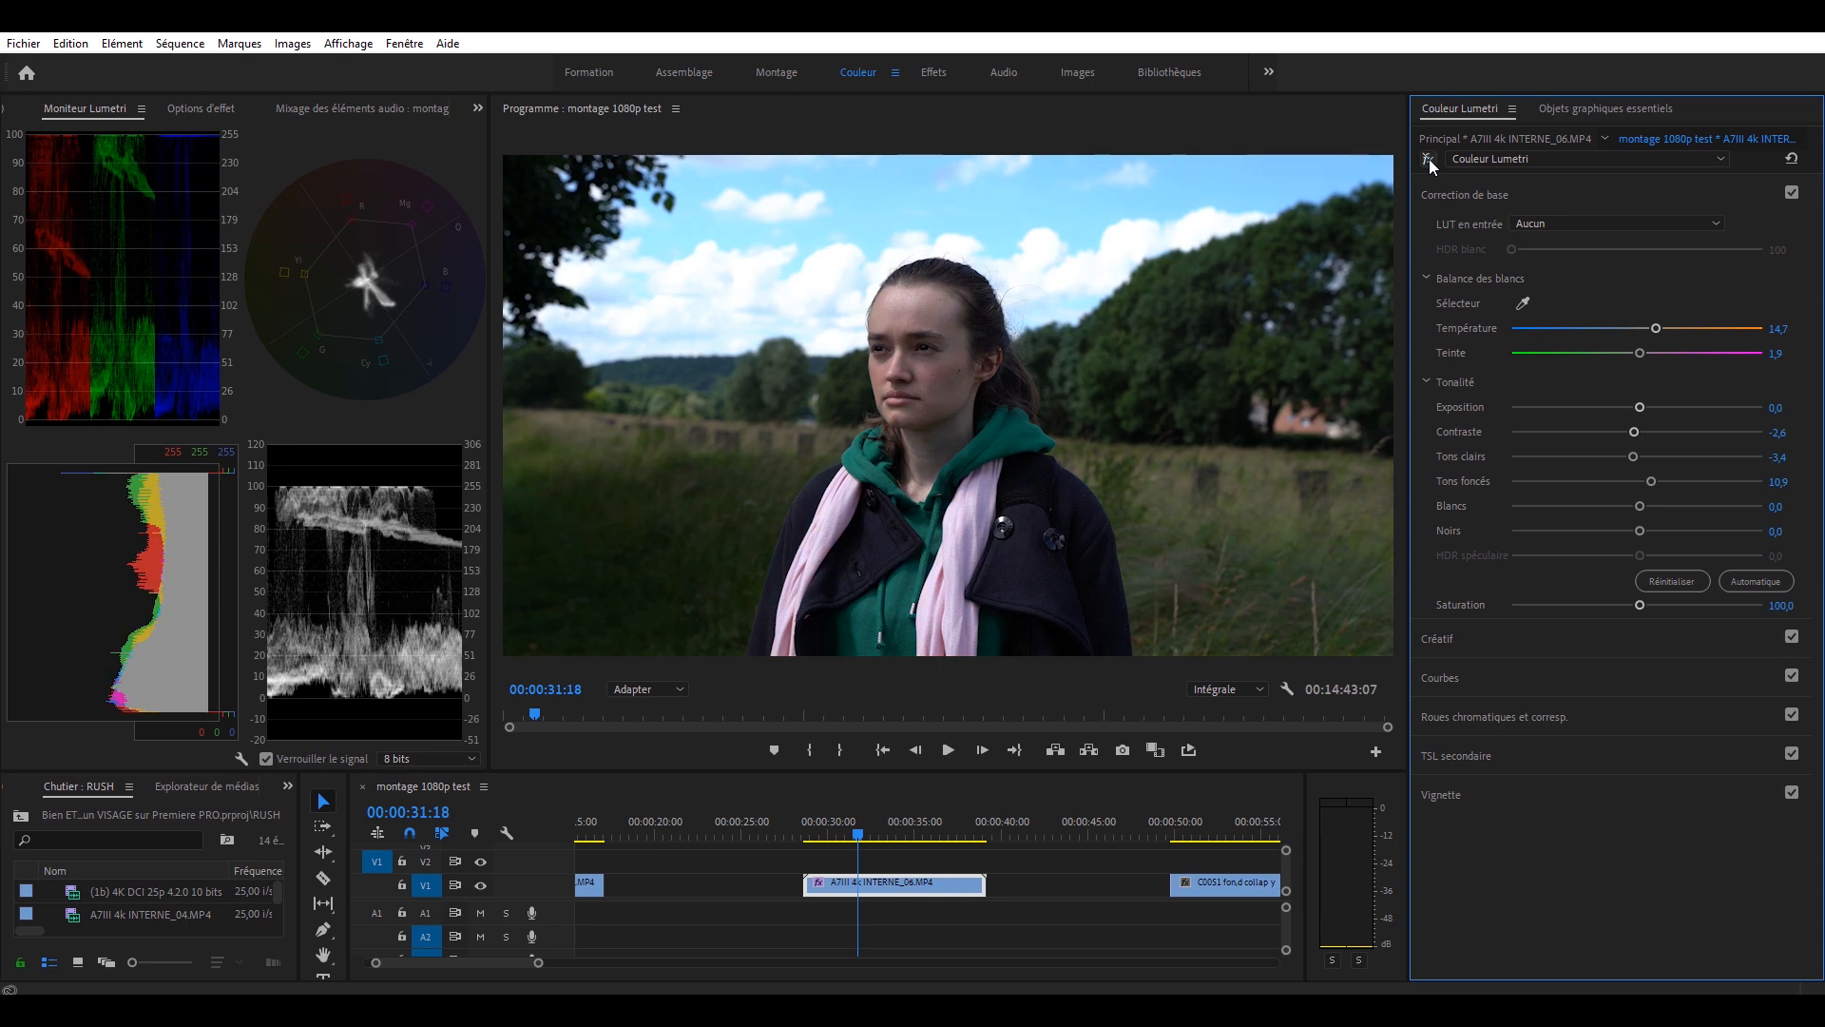
click(1429, 157)
click(1429, 158)
click(1429, 158)
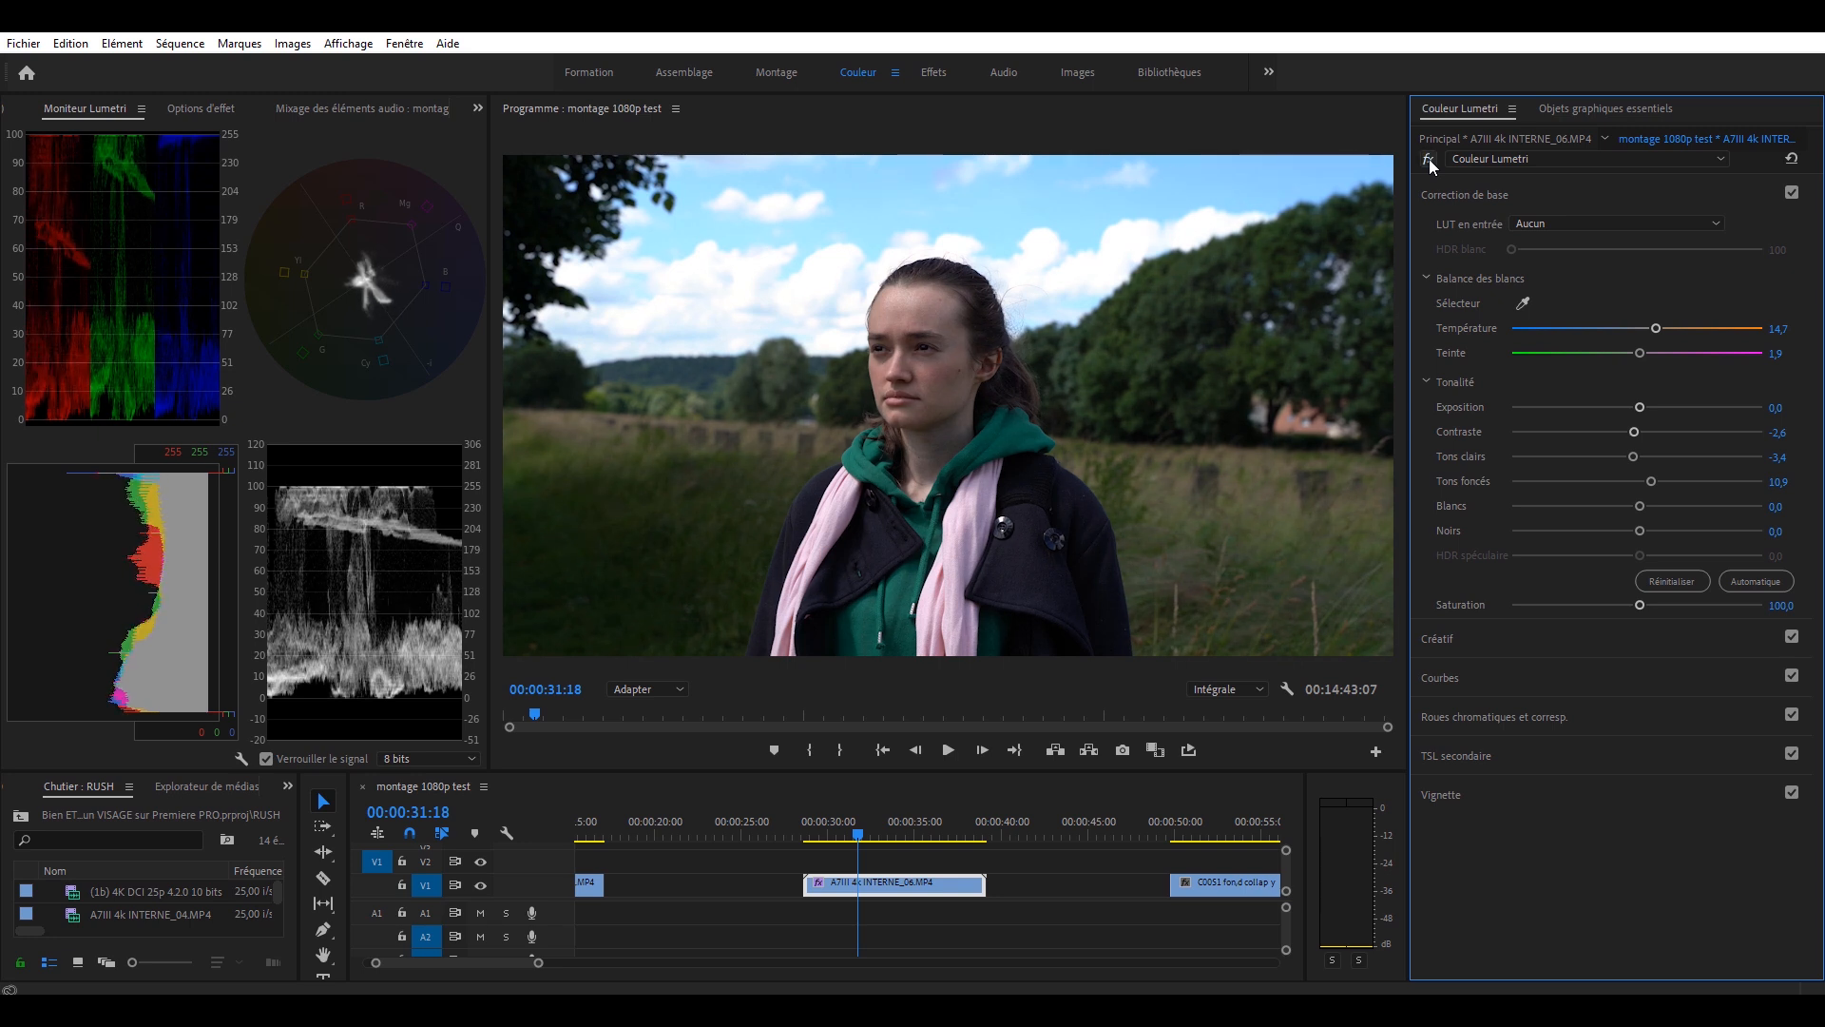
click(1429, 158)
click(1428, 158)
- Add a second Lumetri Color effect to the clip, collapse both Lumetri effects in the effect list and show the scopes again
click(1537, 157)
click(1542, 200)
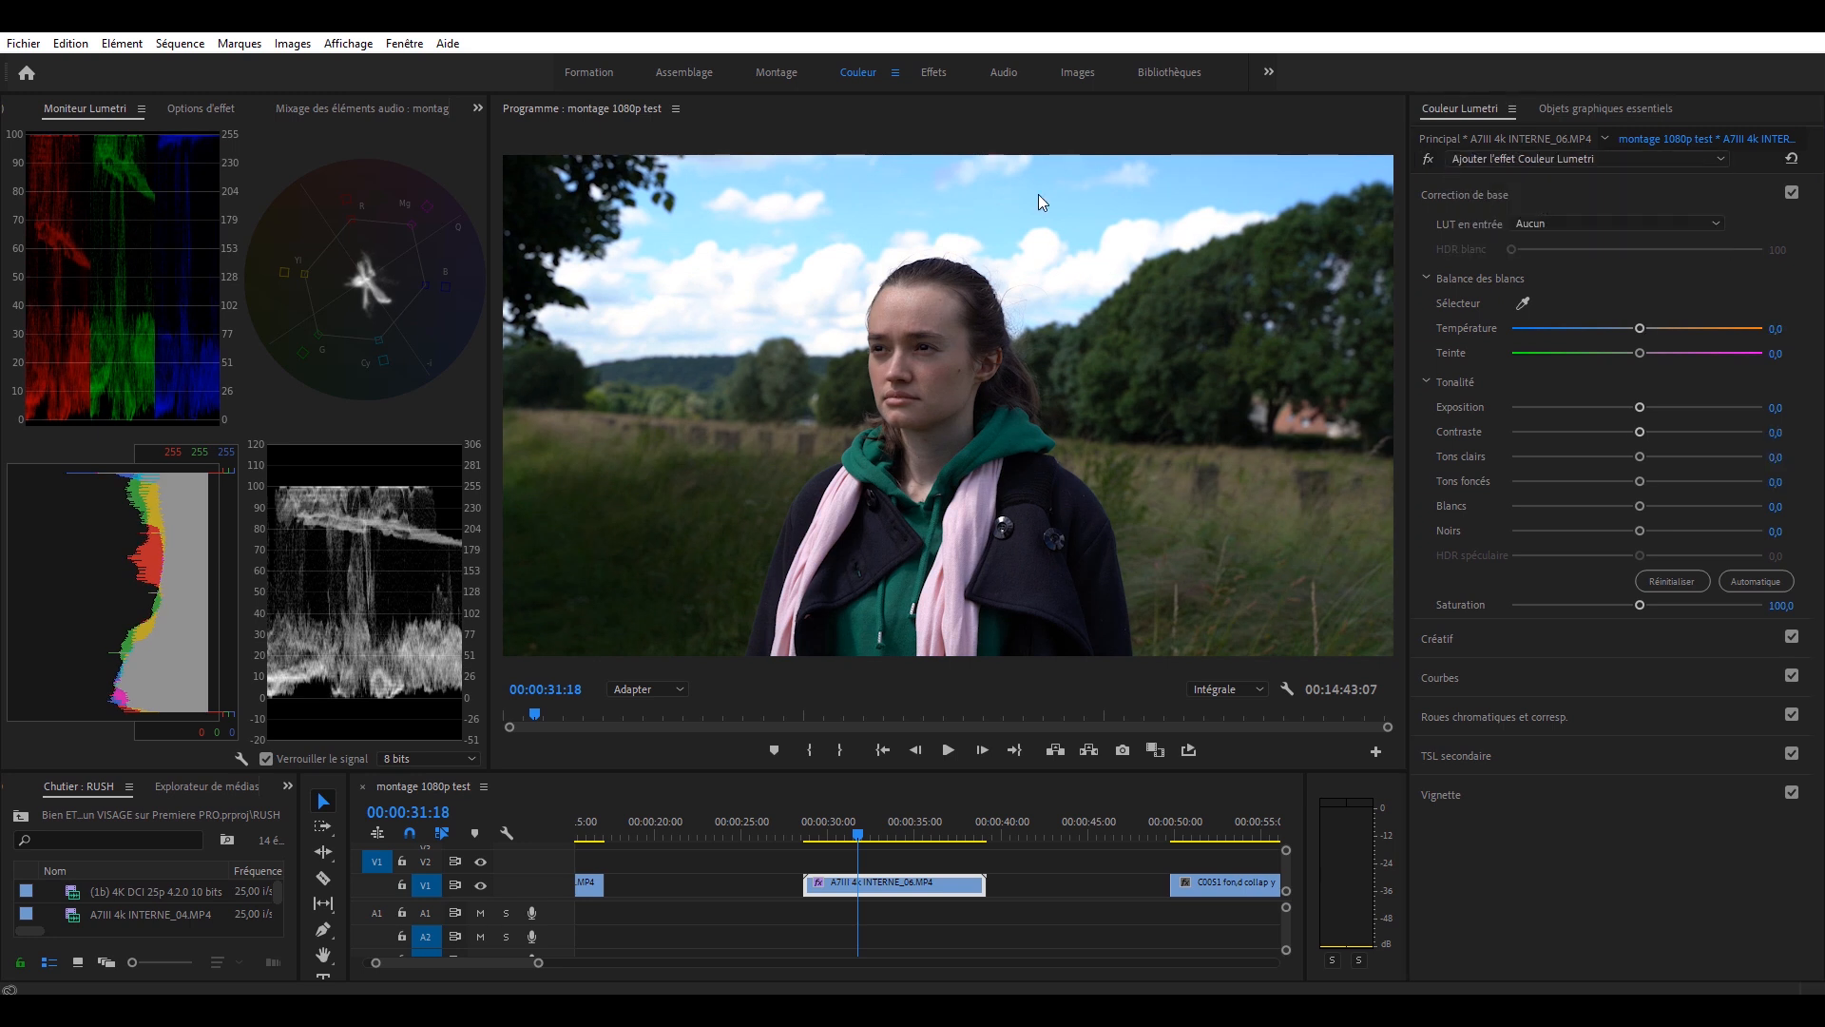
click(224, 109)
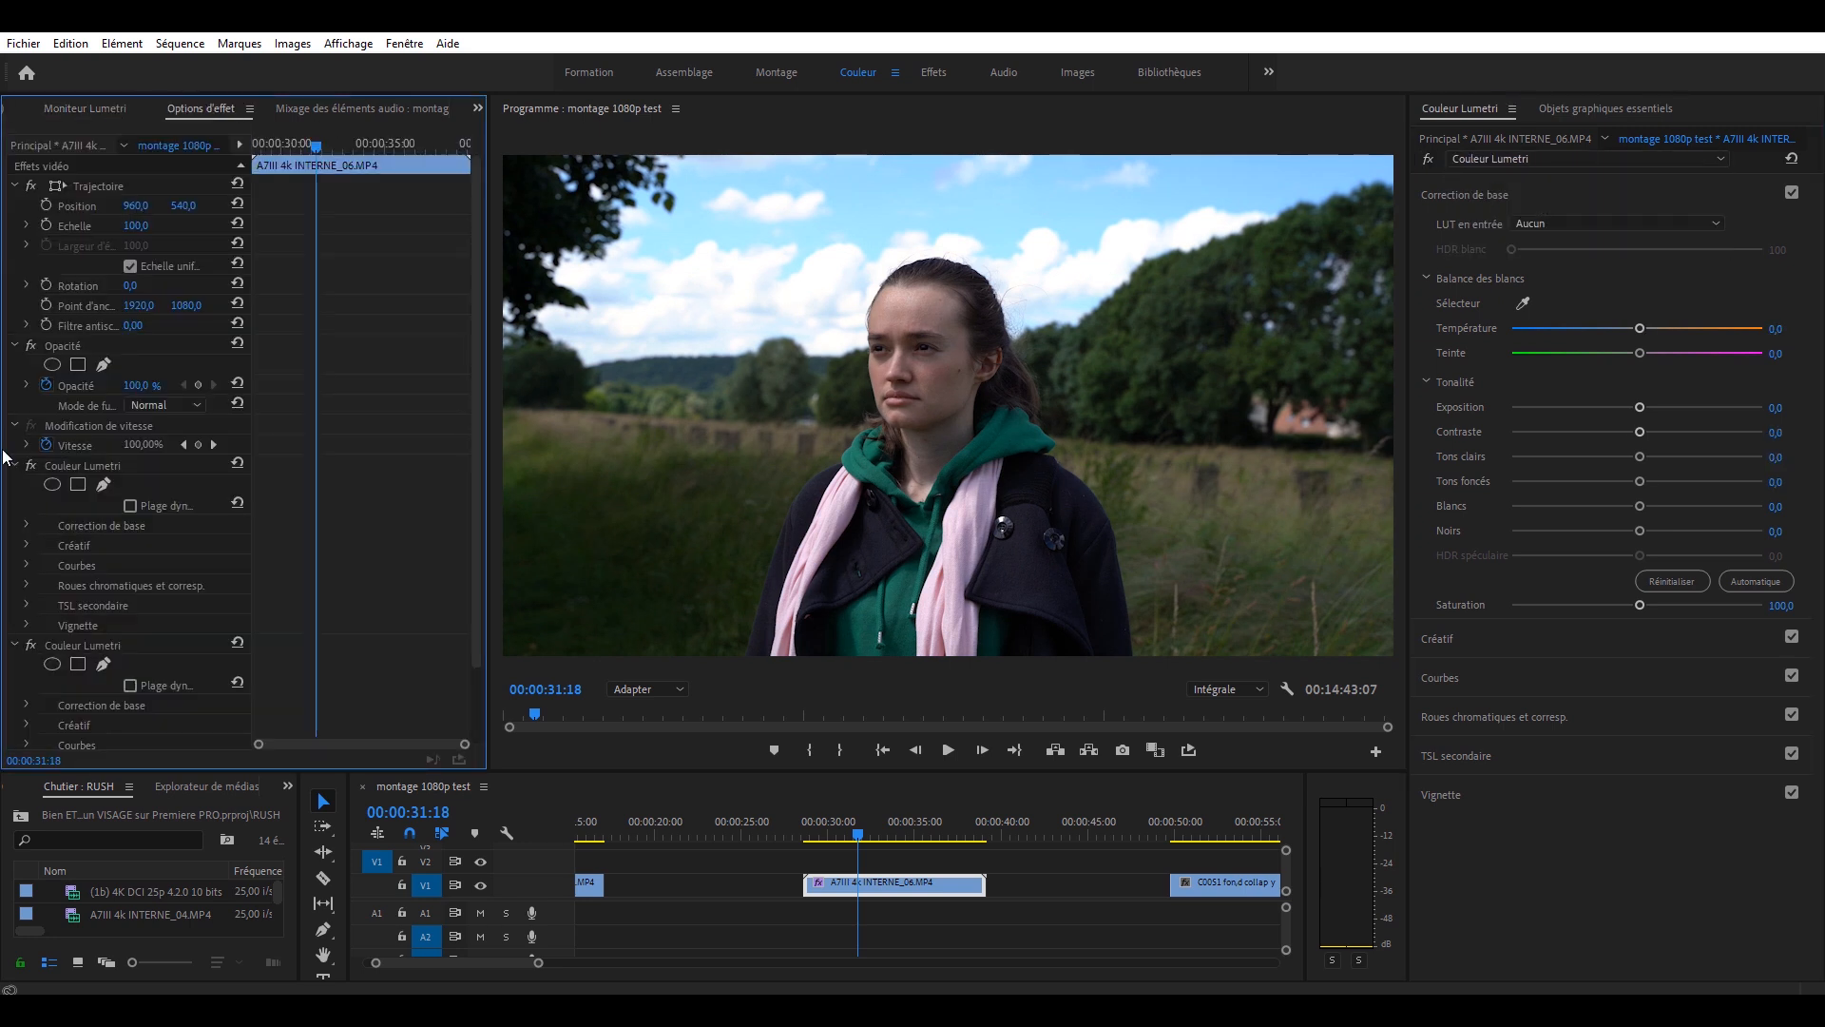
click(14, 465)
click(14, 485)
click(96, 108)
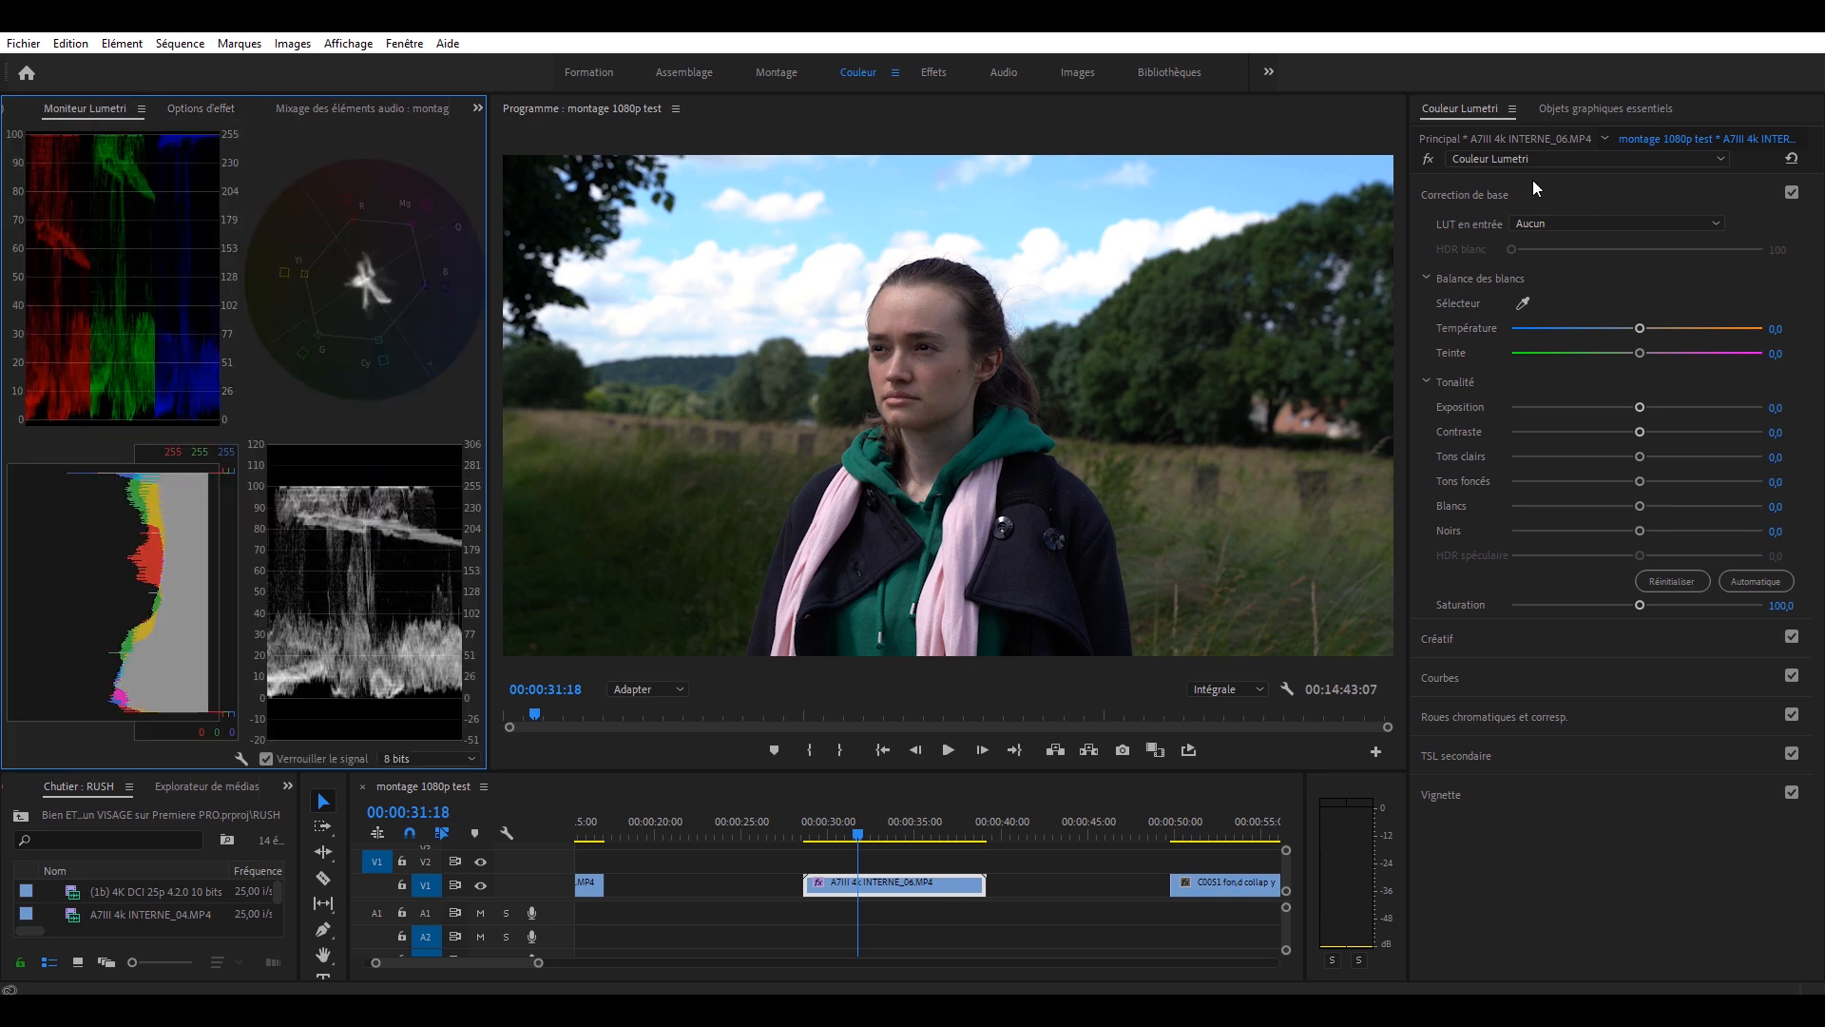
- In the new effect's secondary HSL correction, key the skin tone with two forehead samples and display the selection as Couleur/Gris
click(1462, 755)
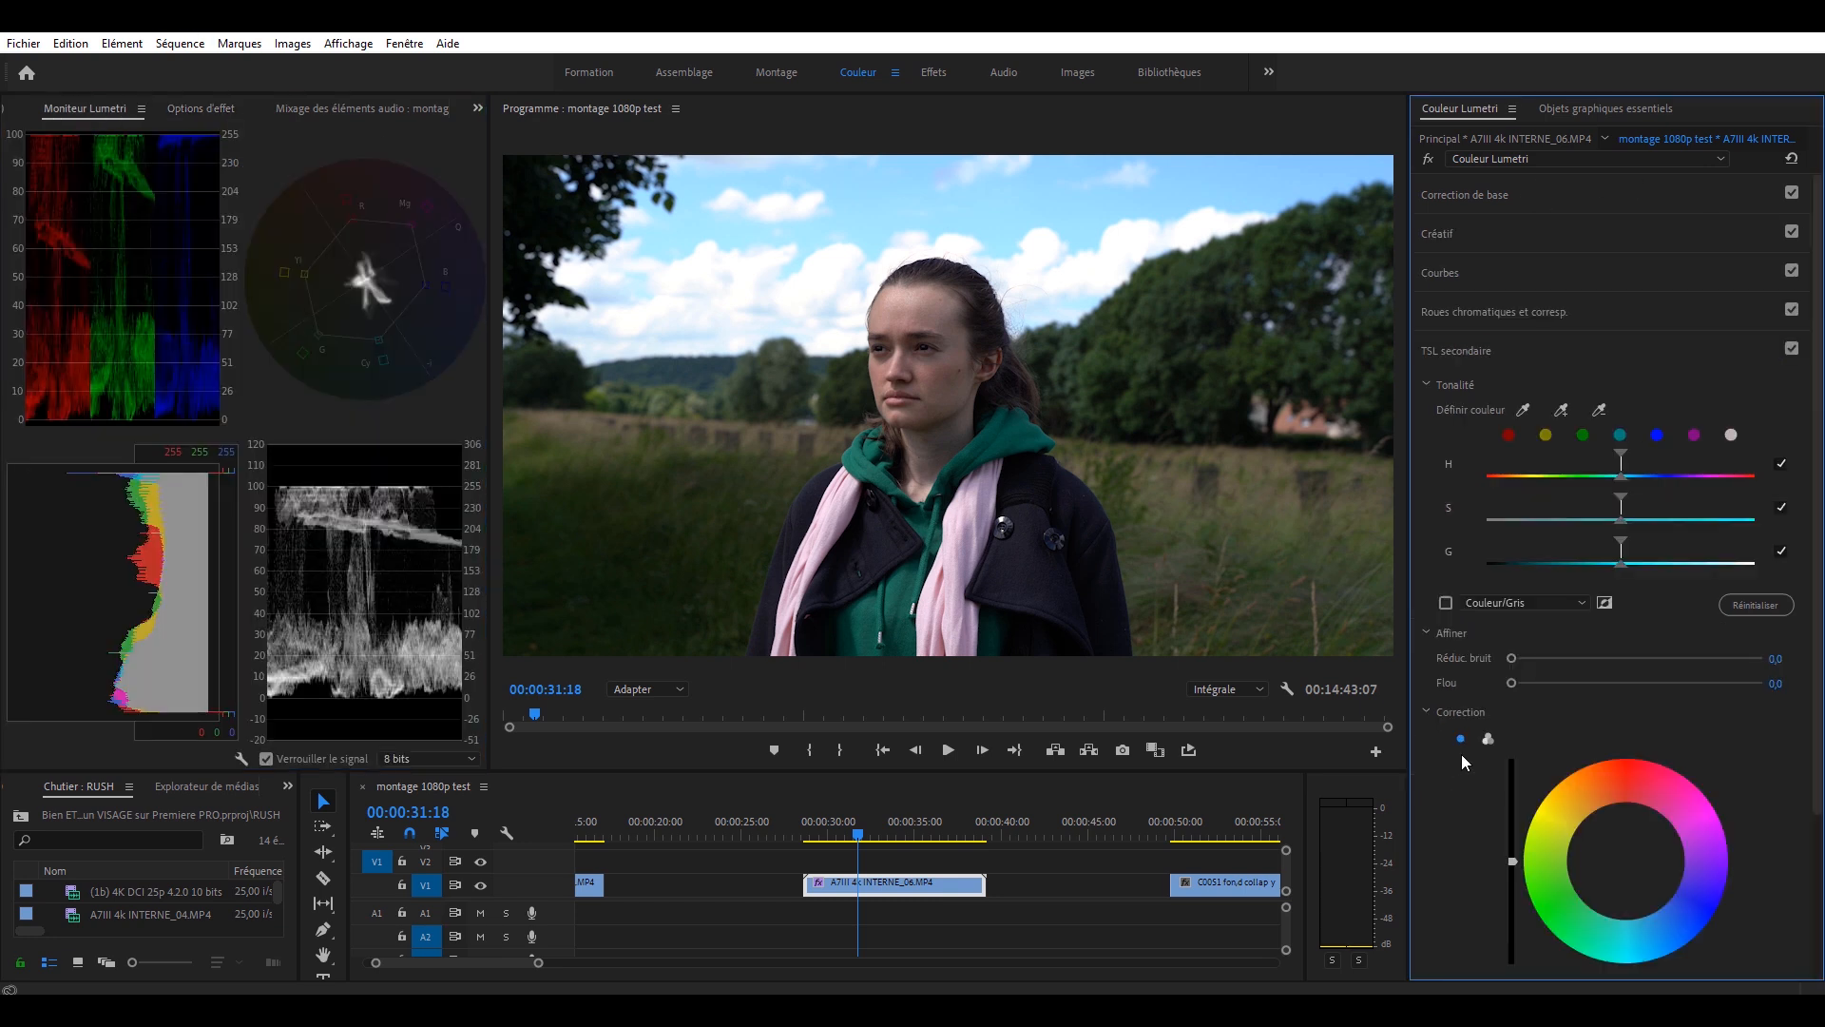
drag(1814, 323, 1822, 438)
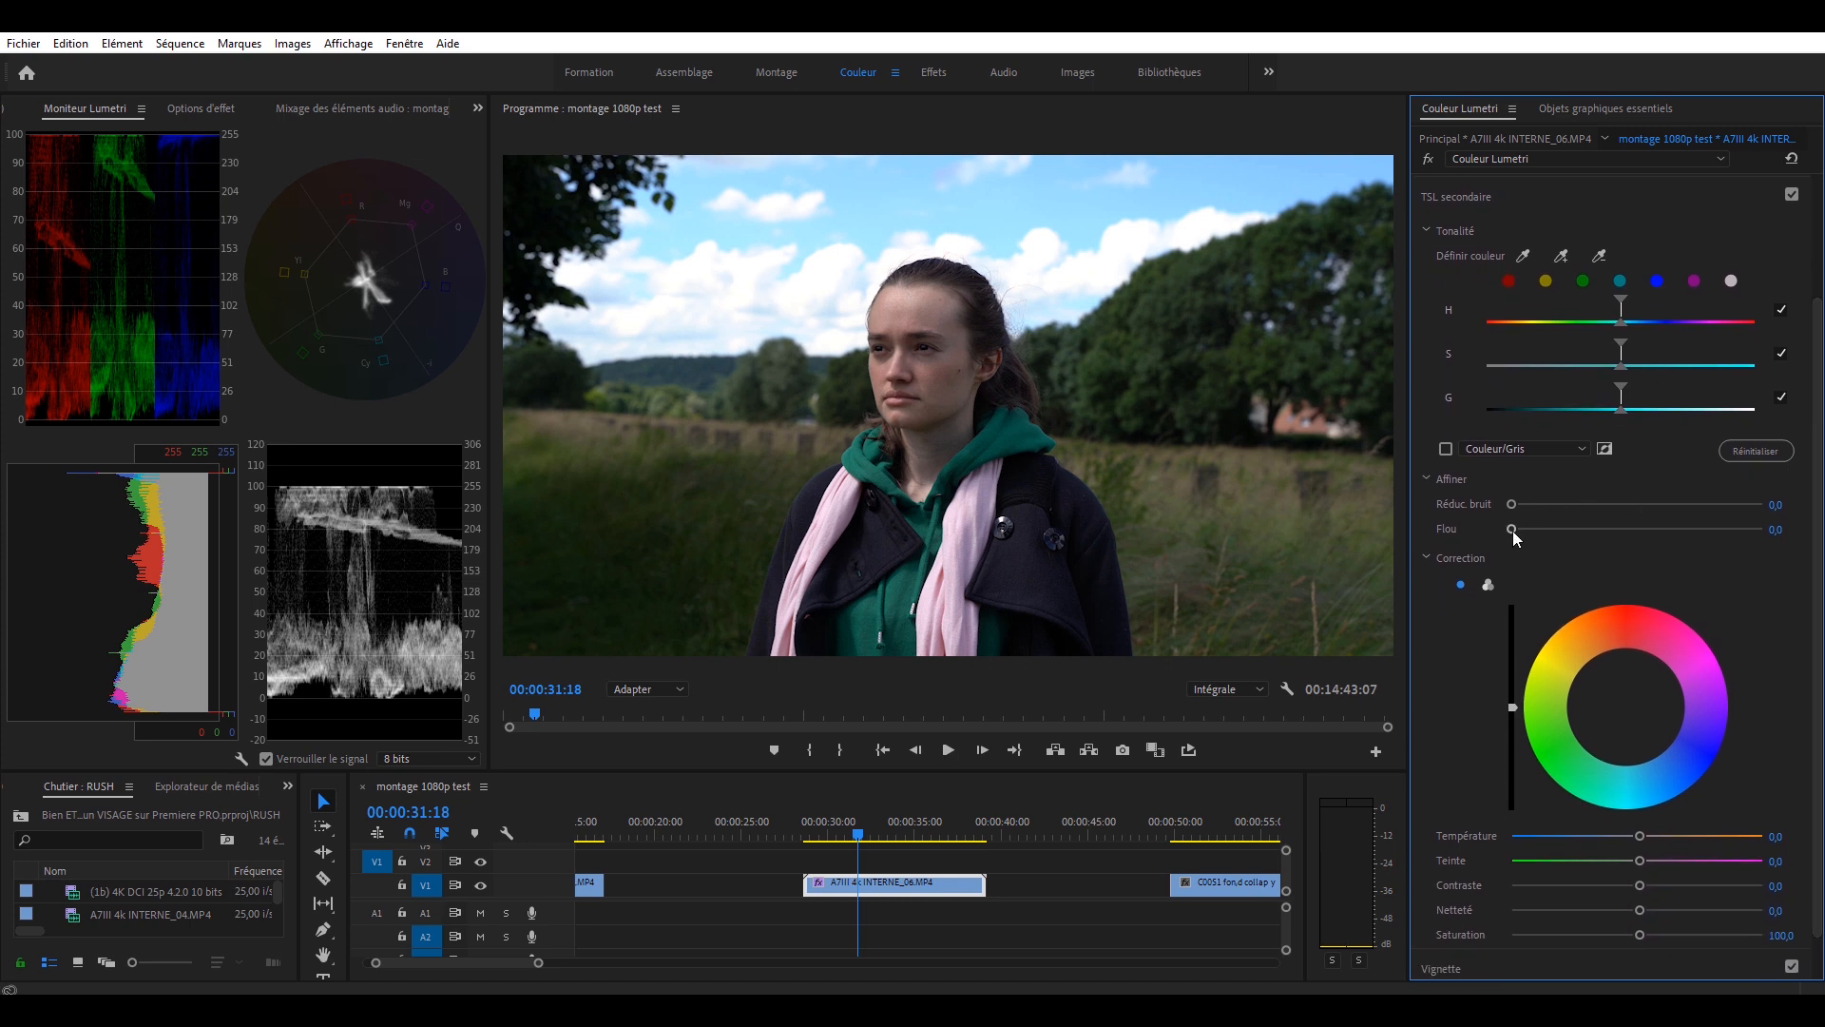
click(1524, 255)
click(917, 303)
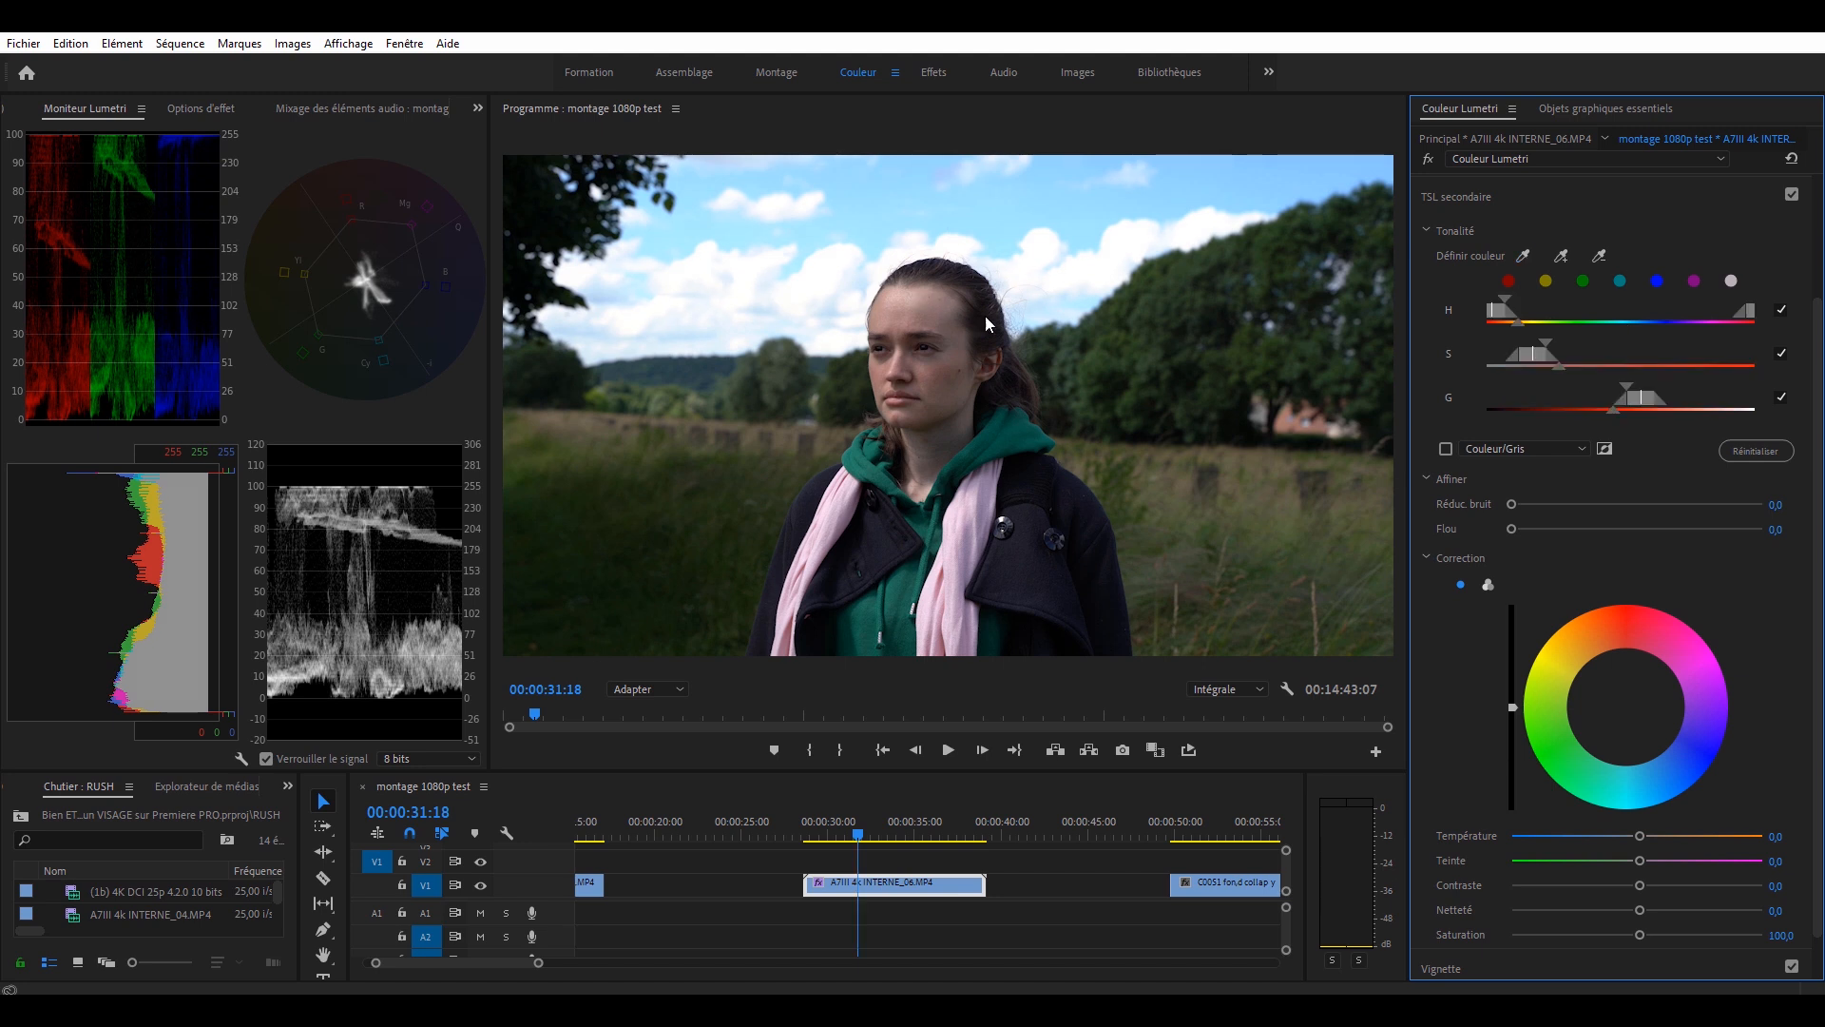
click(1445, 449)
click(1561, 256)
click(904, 285)
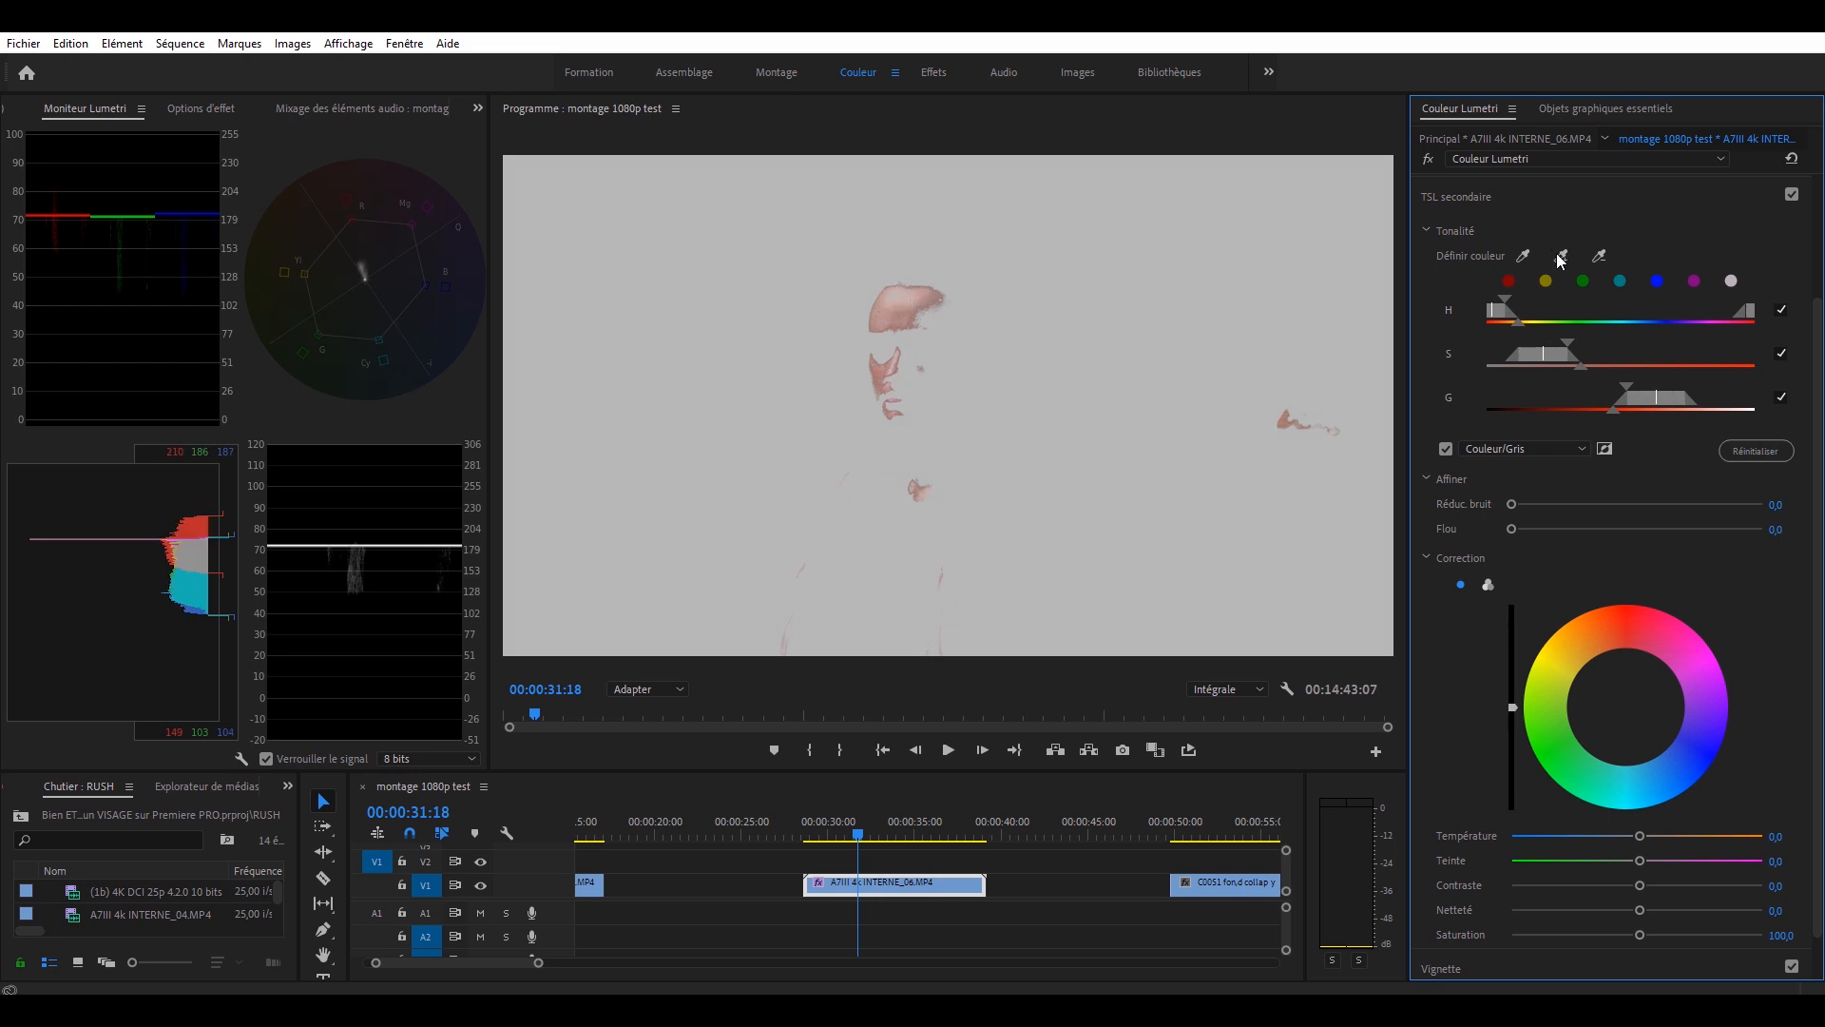
- Widen and soften the key's saturation and luminance ranges, and set noise reduction to 6.8 and blur to 3.5
mouse_move(1603, 366)
mouse_down()
mouse_move(1624, 365)
mouse_move(1498, 419)
mouse_move(1588, 385)
mouse_up()
click(1524, 503)
mouse_move(1528, 529)
mouse_down()
mouse_move(1557, 529)
mouse_move(1541, 528)
mouse_up()
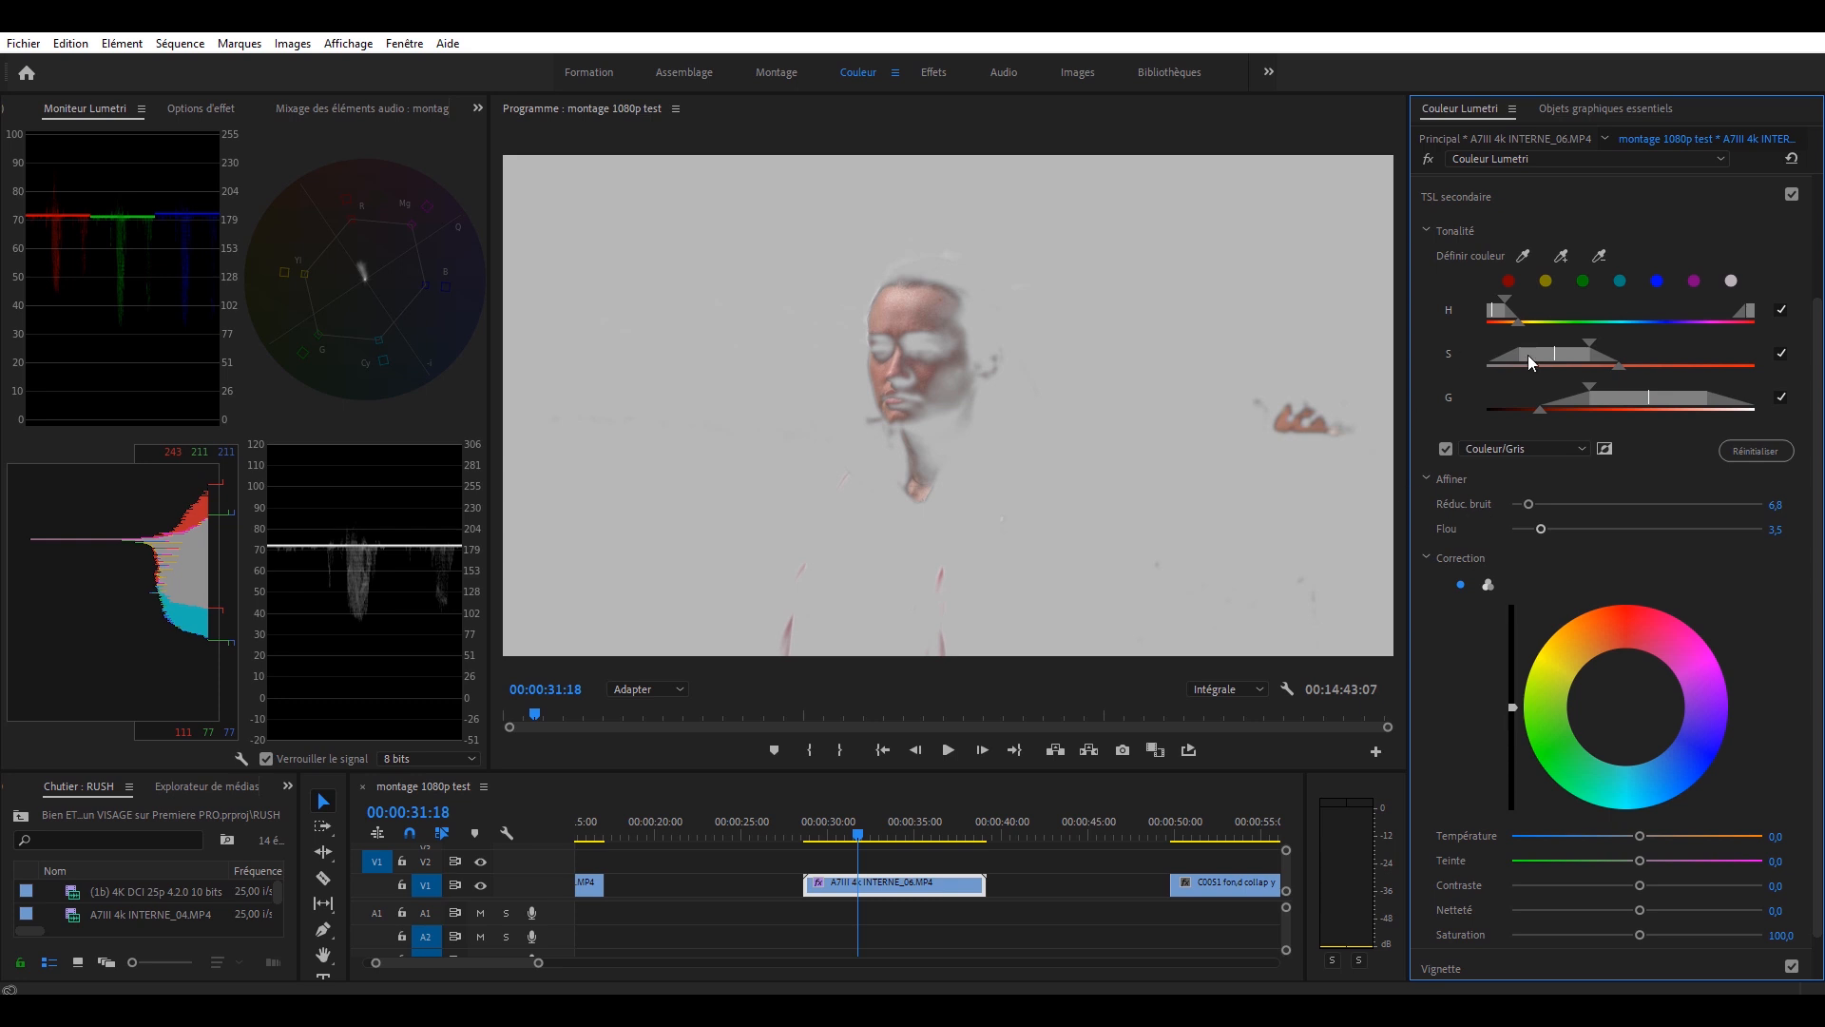
- Check the key against the normal image and extend it with a skin sample from the face's shaded side
click(1447, 450)
click(1447, 450)
click(1560, 255)
click(948, 386)
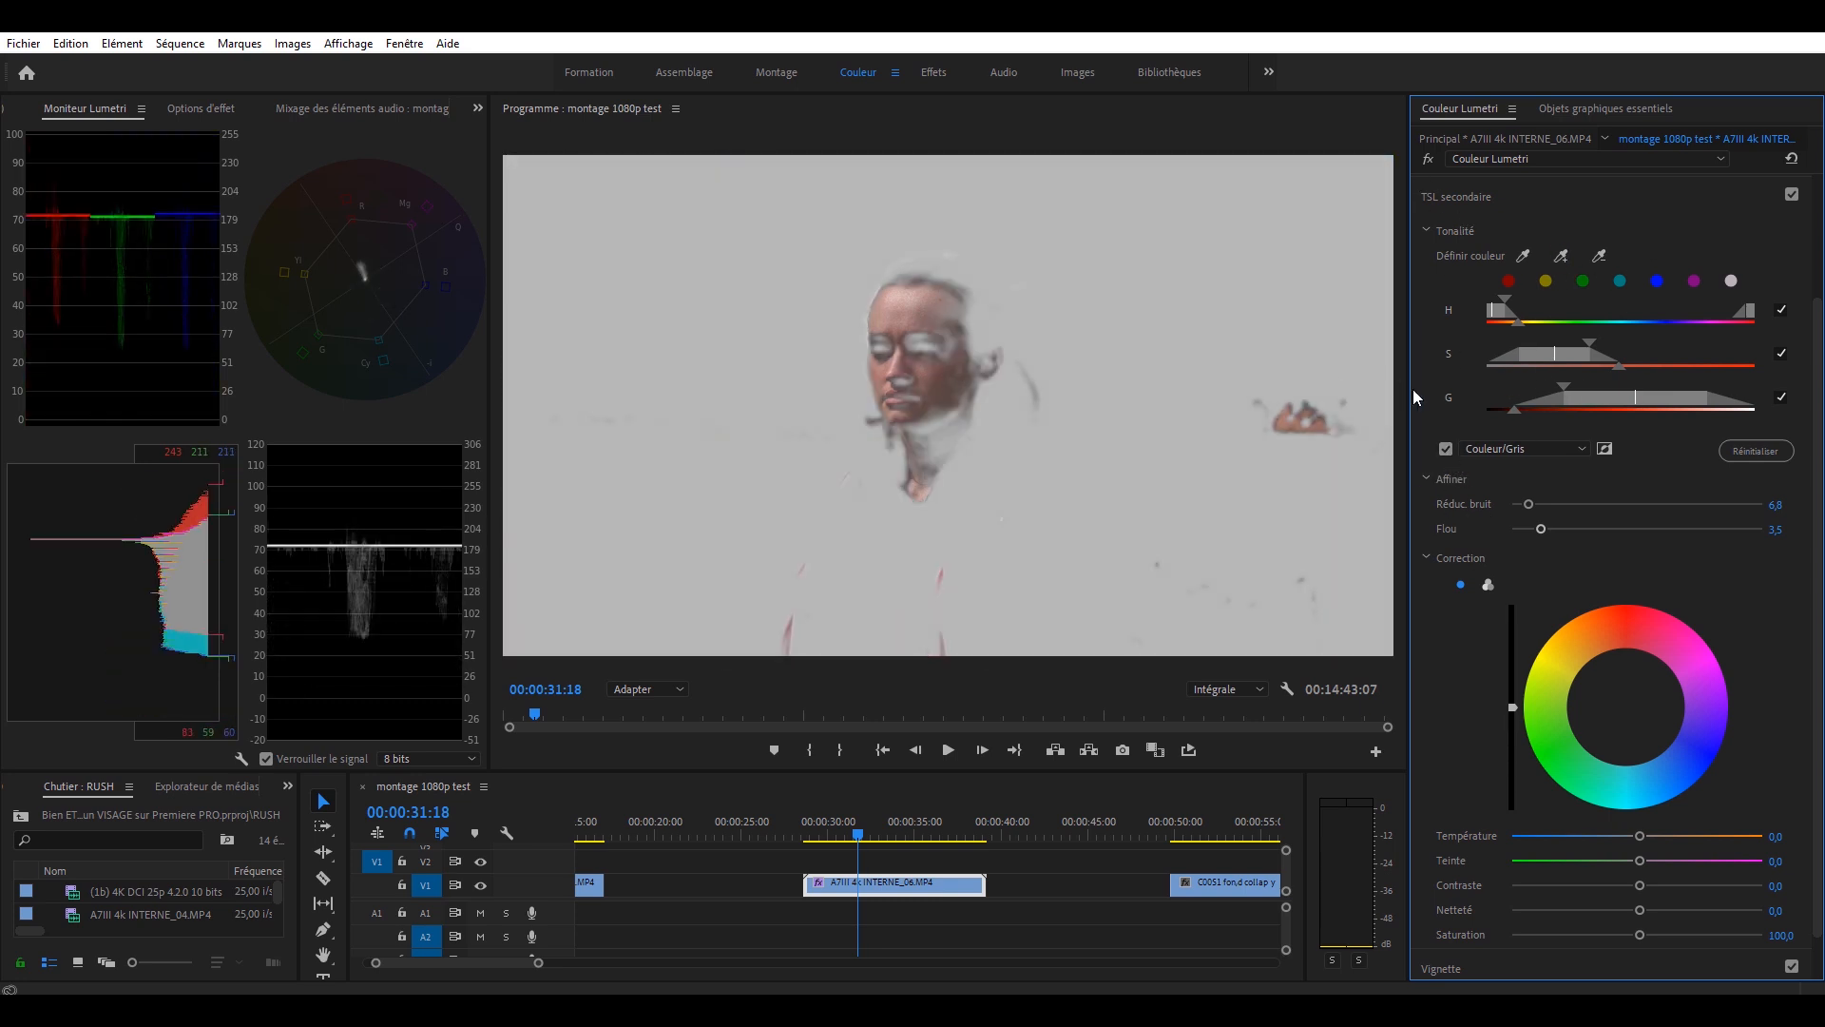
- Show the normal image, switch the secondary correction to three colour wheels, and slightly adjust the brightness of the midtones and highlights
click(1445, 450)
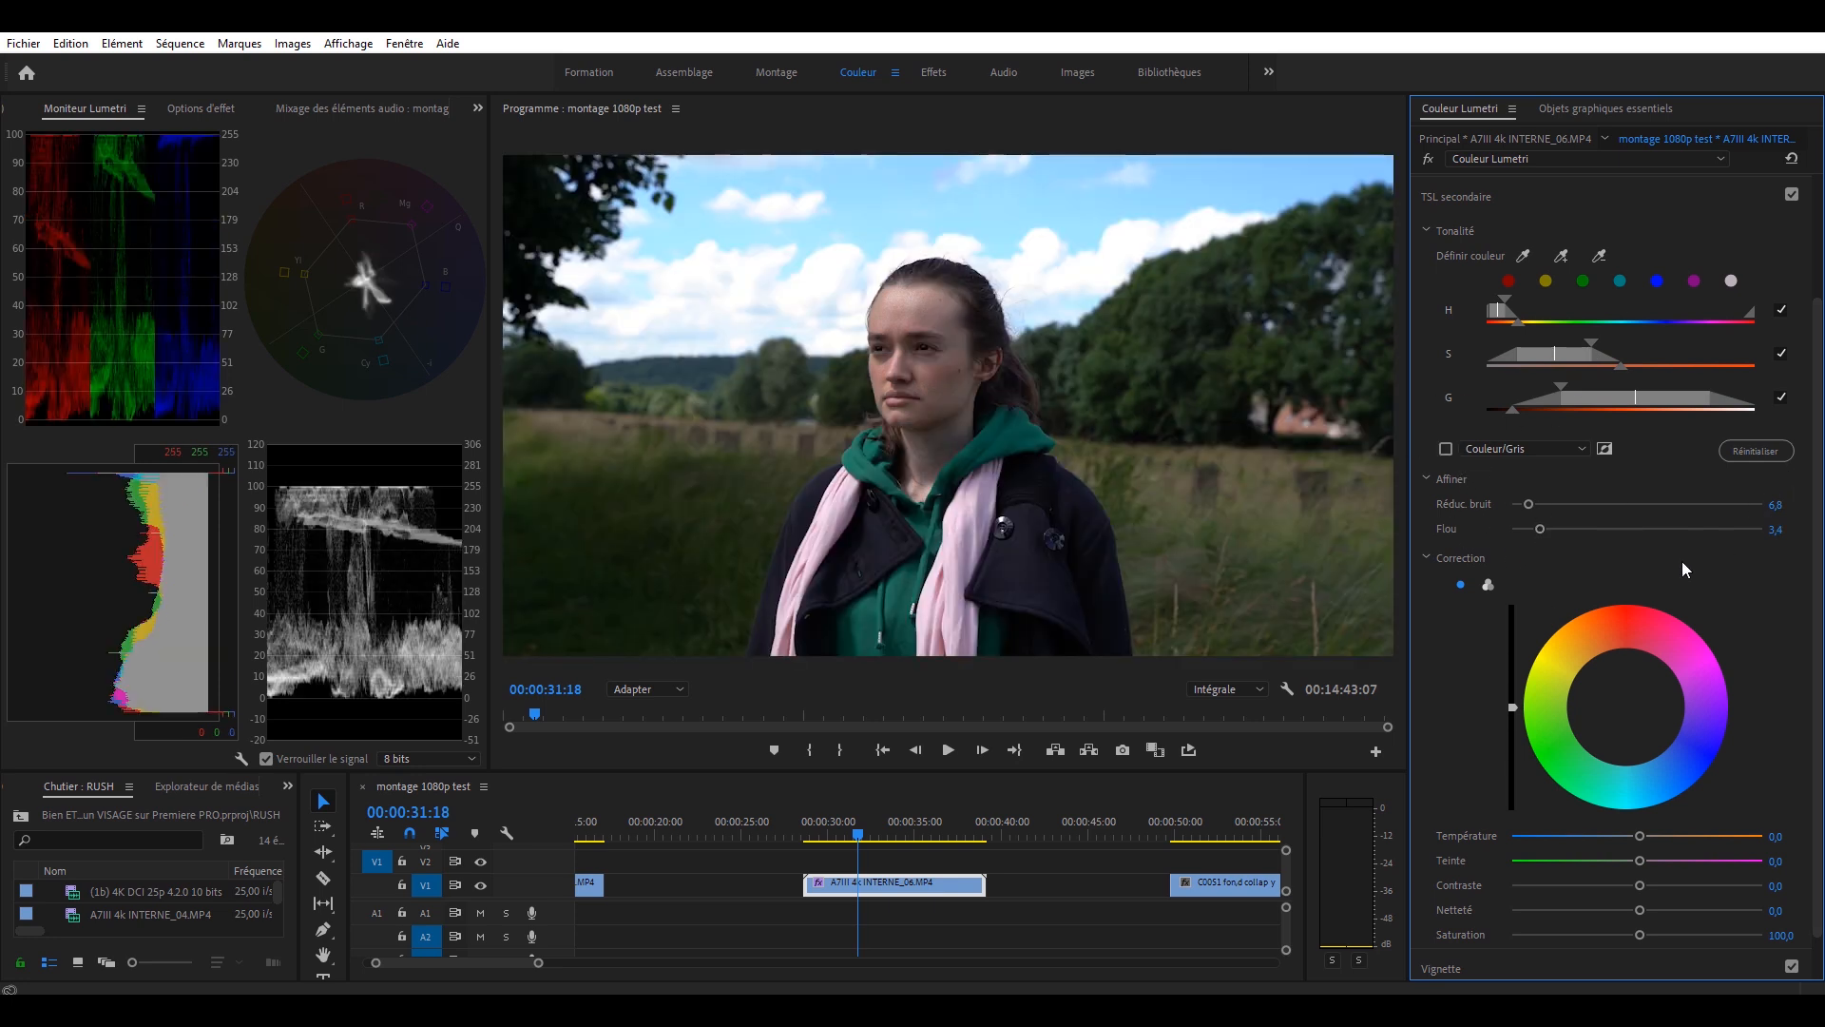
click(1488, 586)
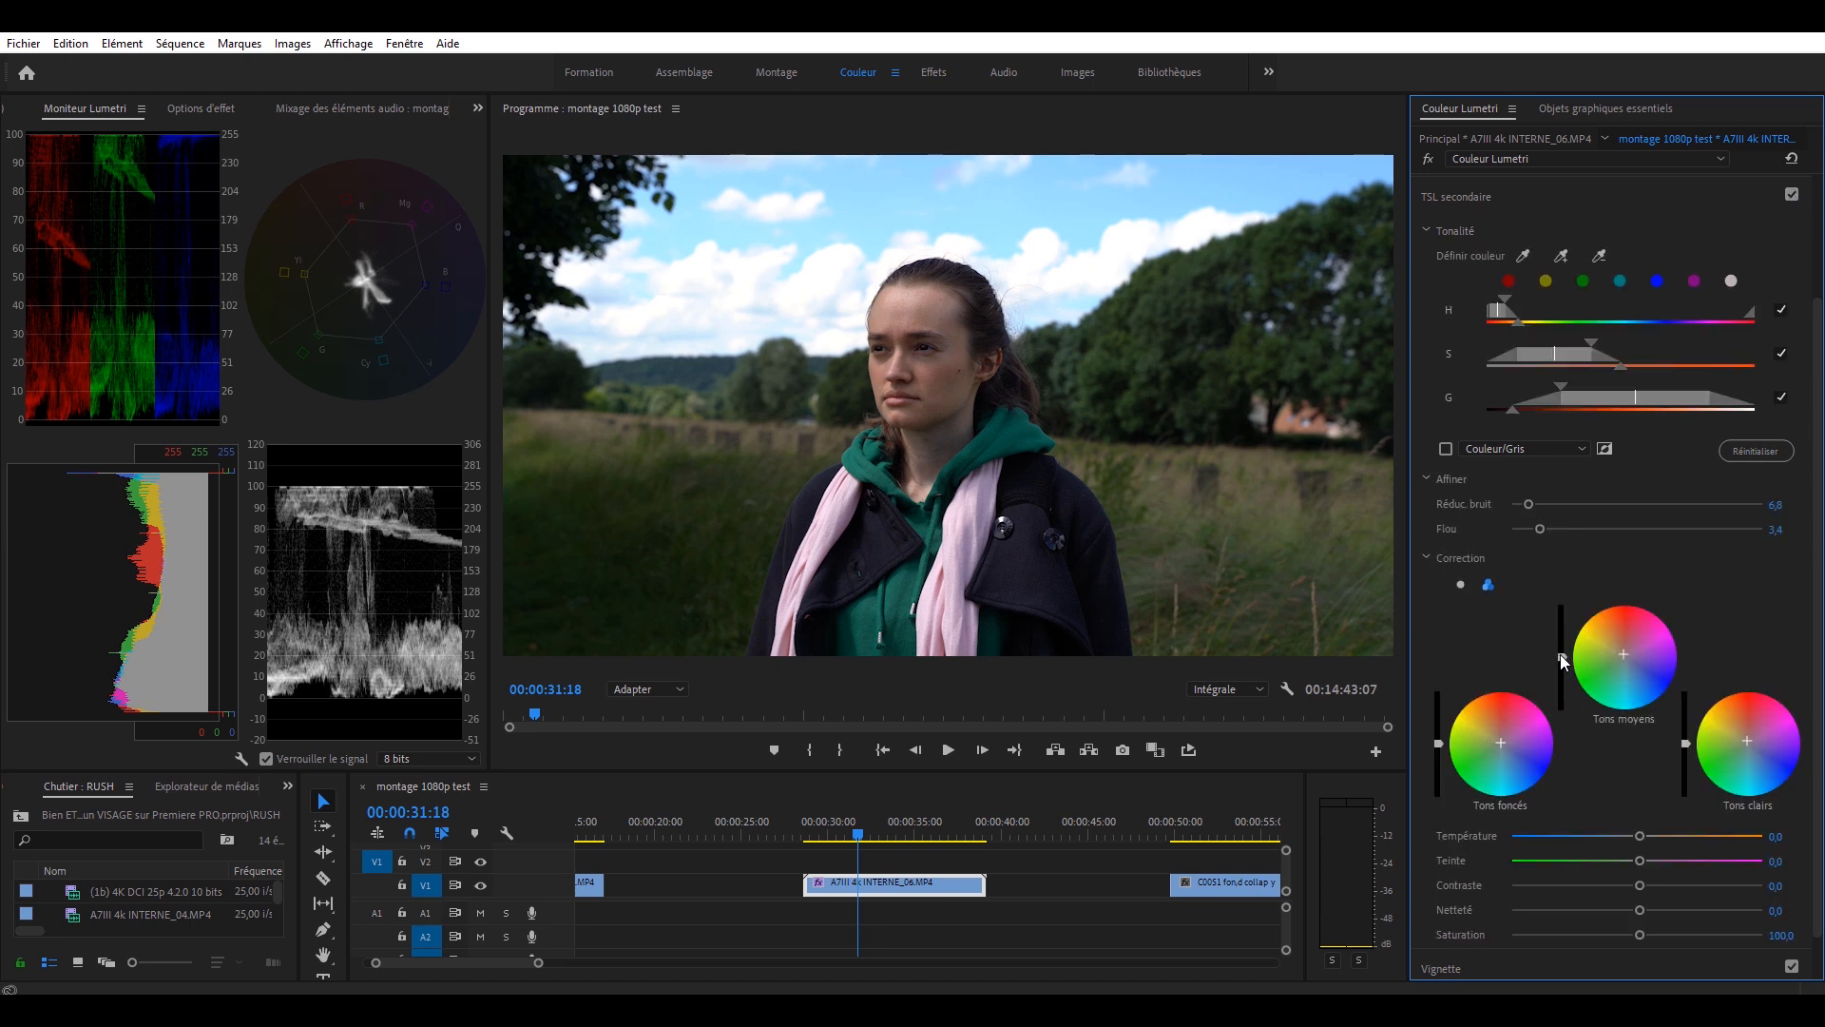
click(1560, 654)
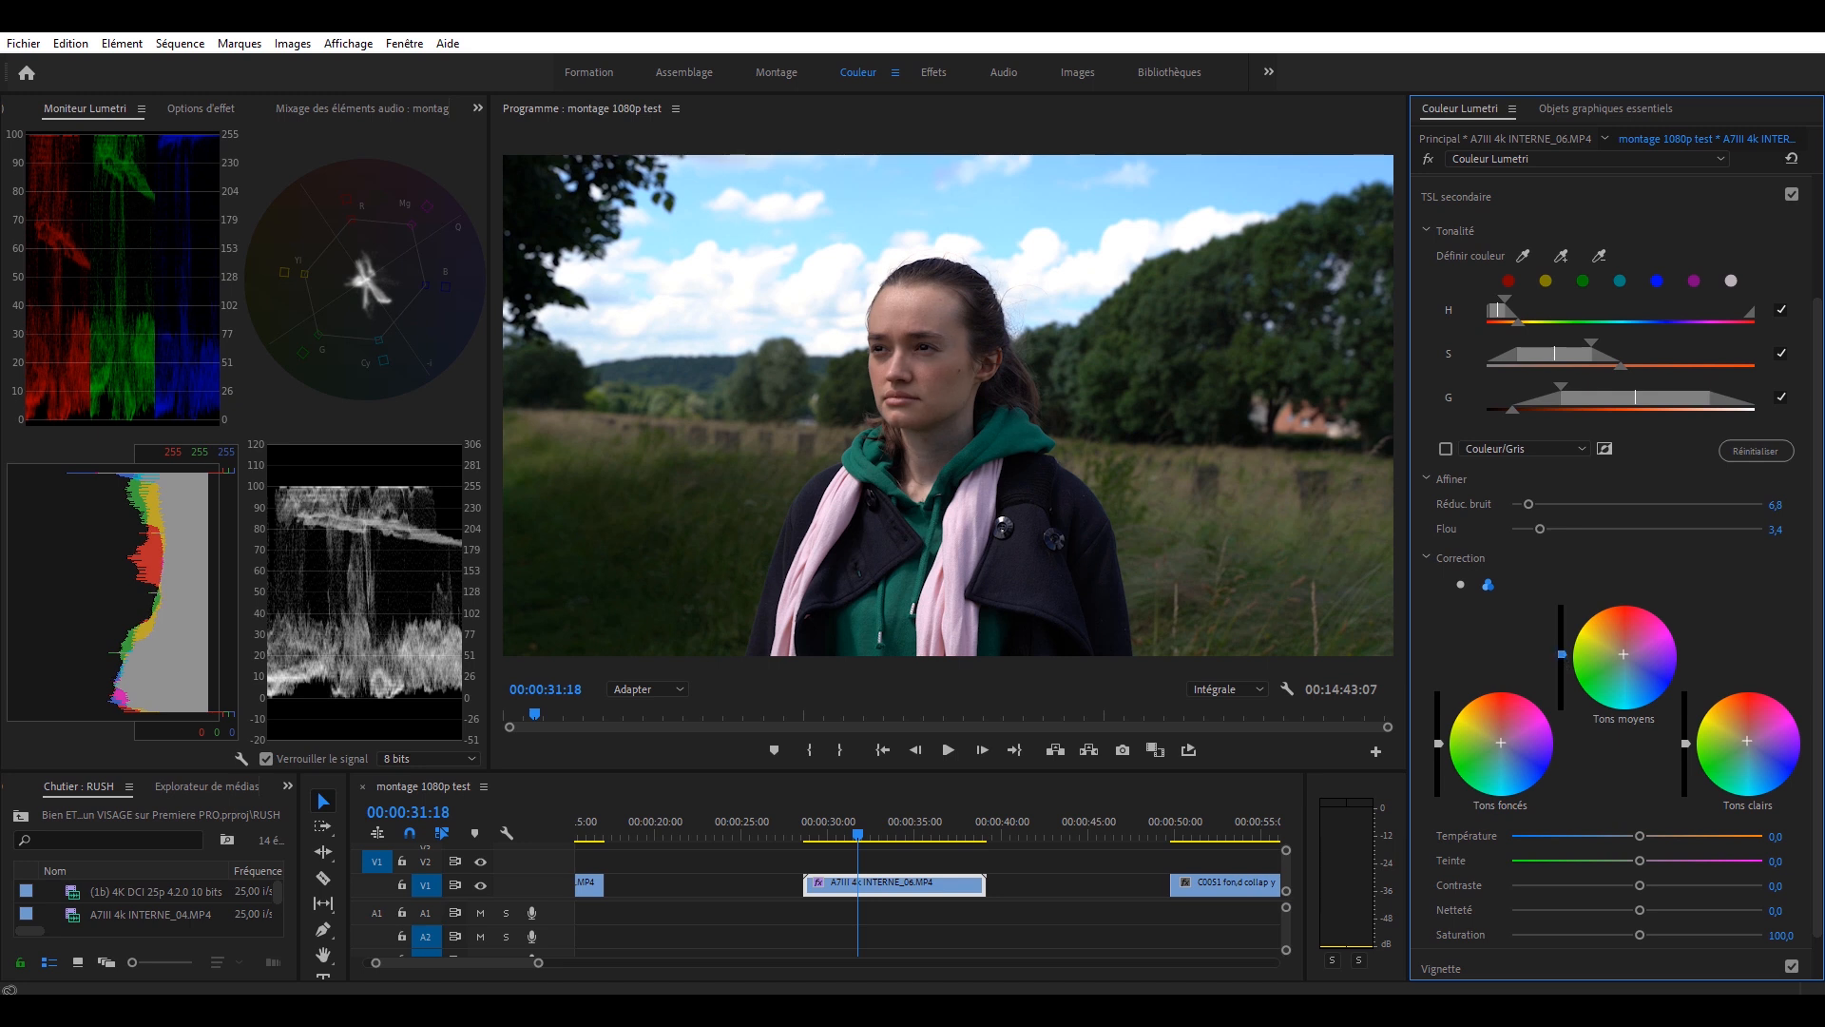
click(1689, 743)
- Compare the face with and without the secondary HSL correction at 100 % zoom
click(1792, 194)
click(1792, 194)
click(671, 696)
click(656, 789)
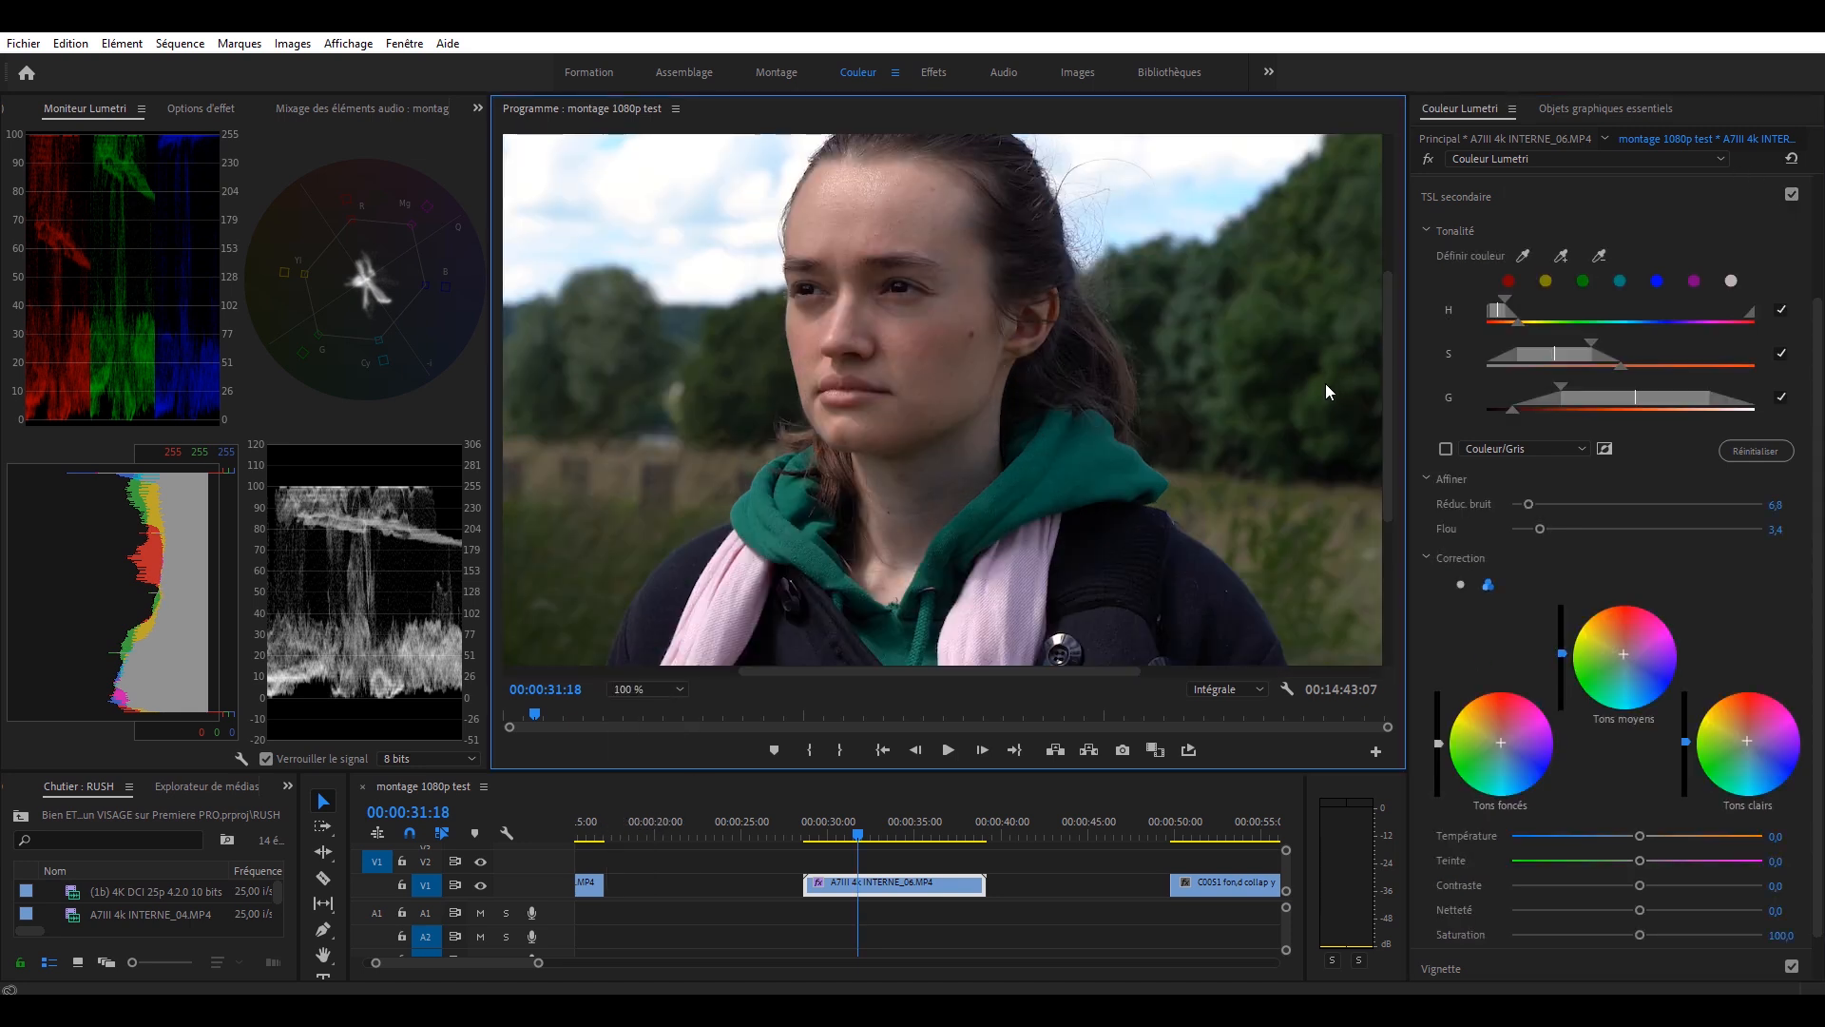
drag(1388, 379, 1403, 344)
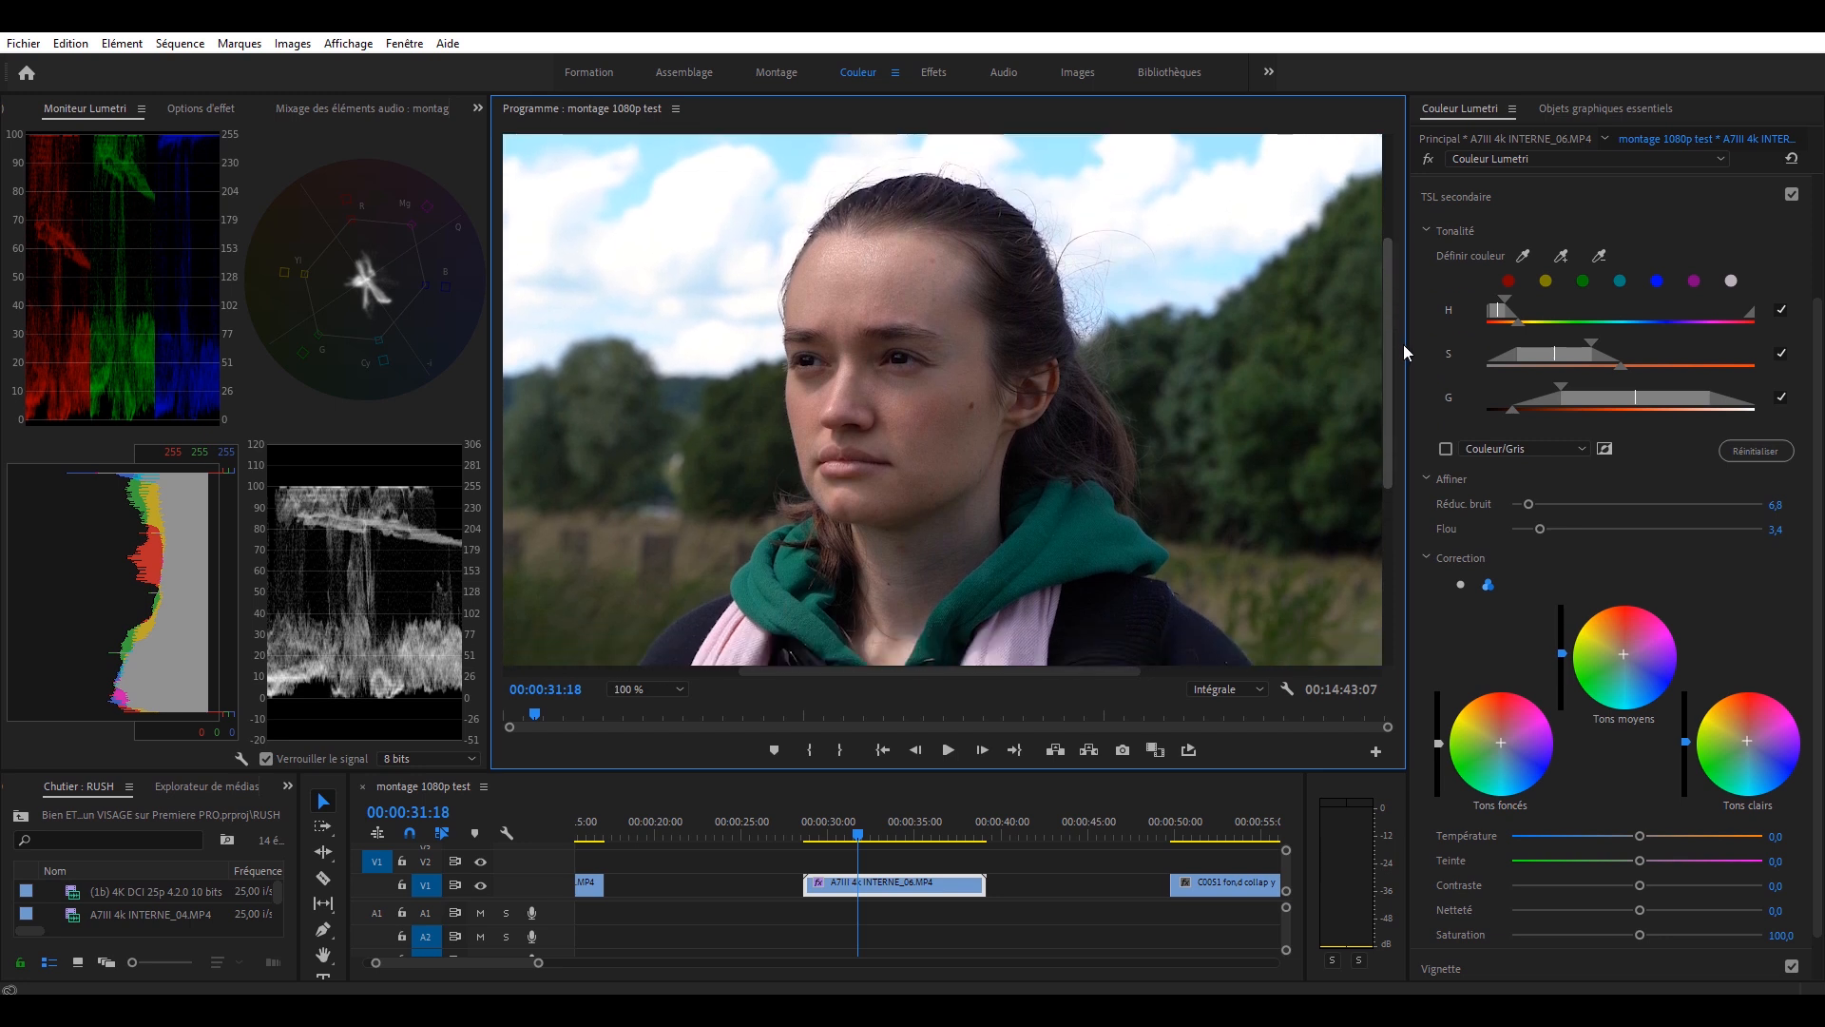
click(1792, 194)
click(1792, 194)
click(1792, 193)
click(1791, 194)
click(1792, 194)
click(1792, 193)
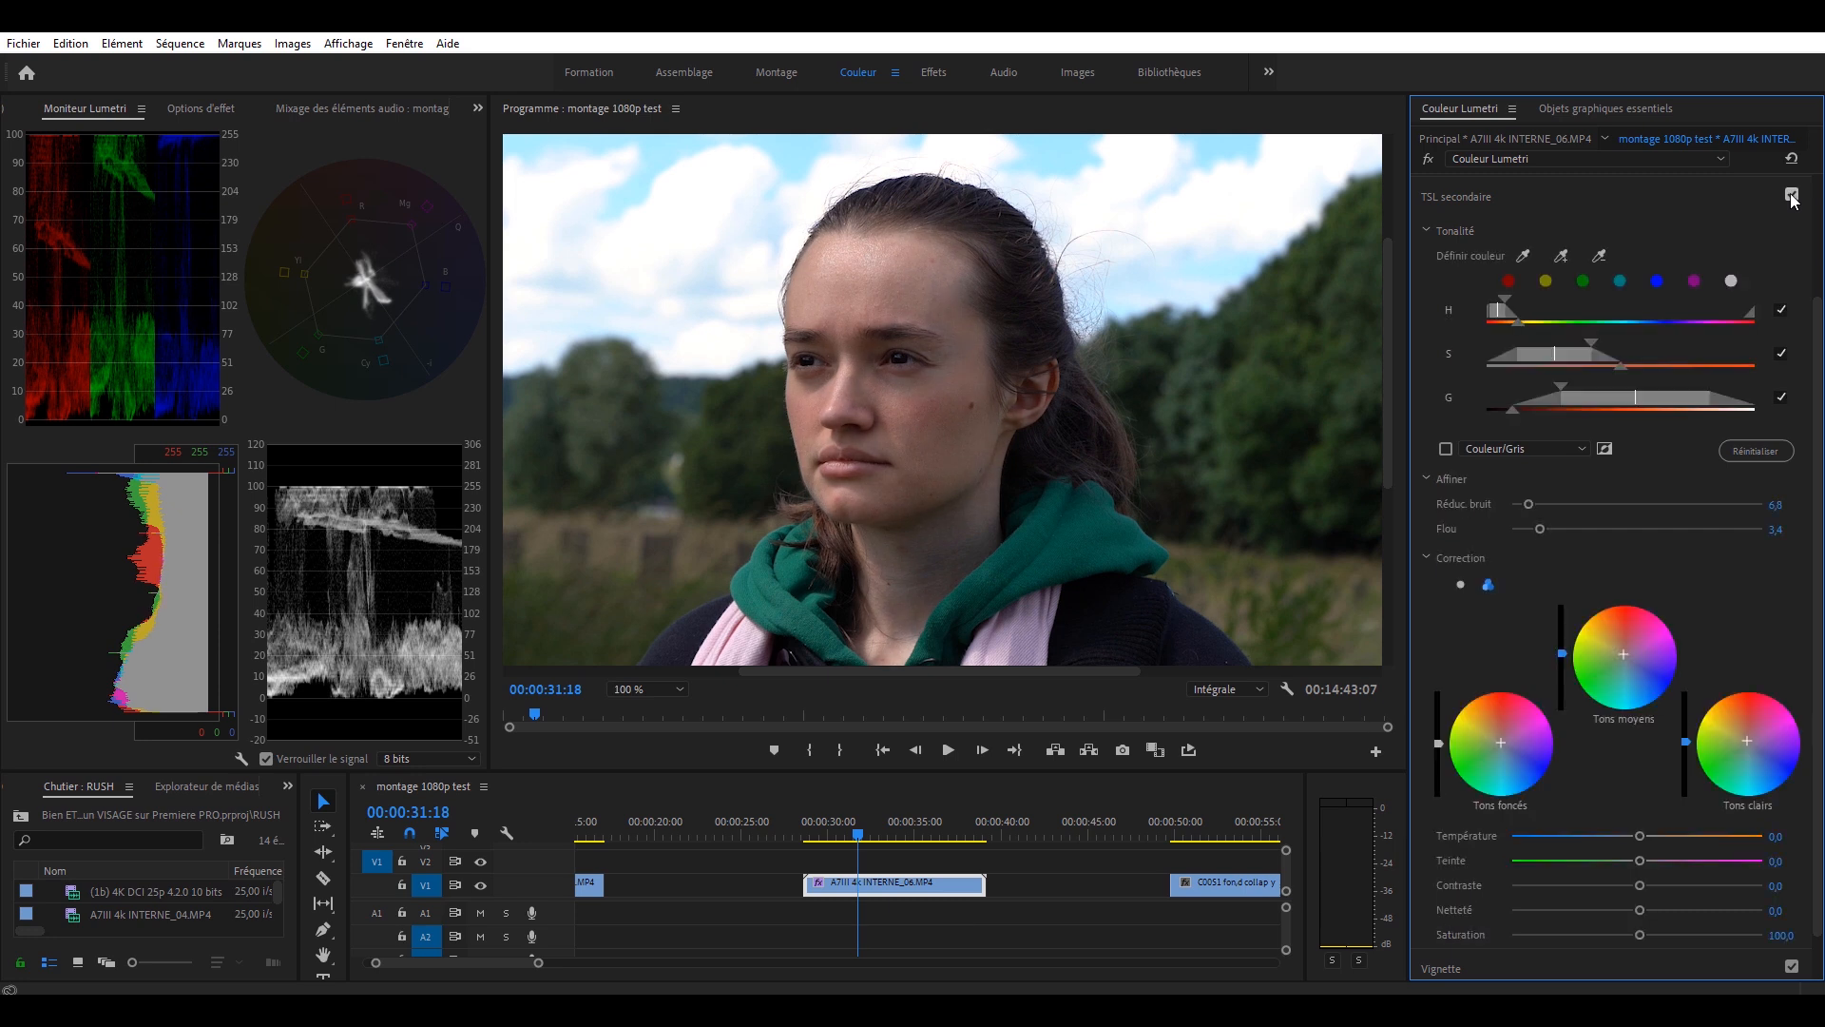
click(1792, 194)
click(1792, 194)
- Set the secondary correction's contrast to -3,4 and check it by comparing before and after and viewing the image full screen
mouse_move(1640, 885)
mouse_down()
mouse_move(1609, 885)
mouse_move(1631, 887)
mouse_up()
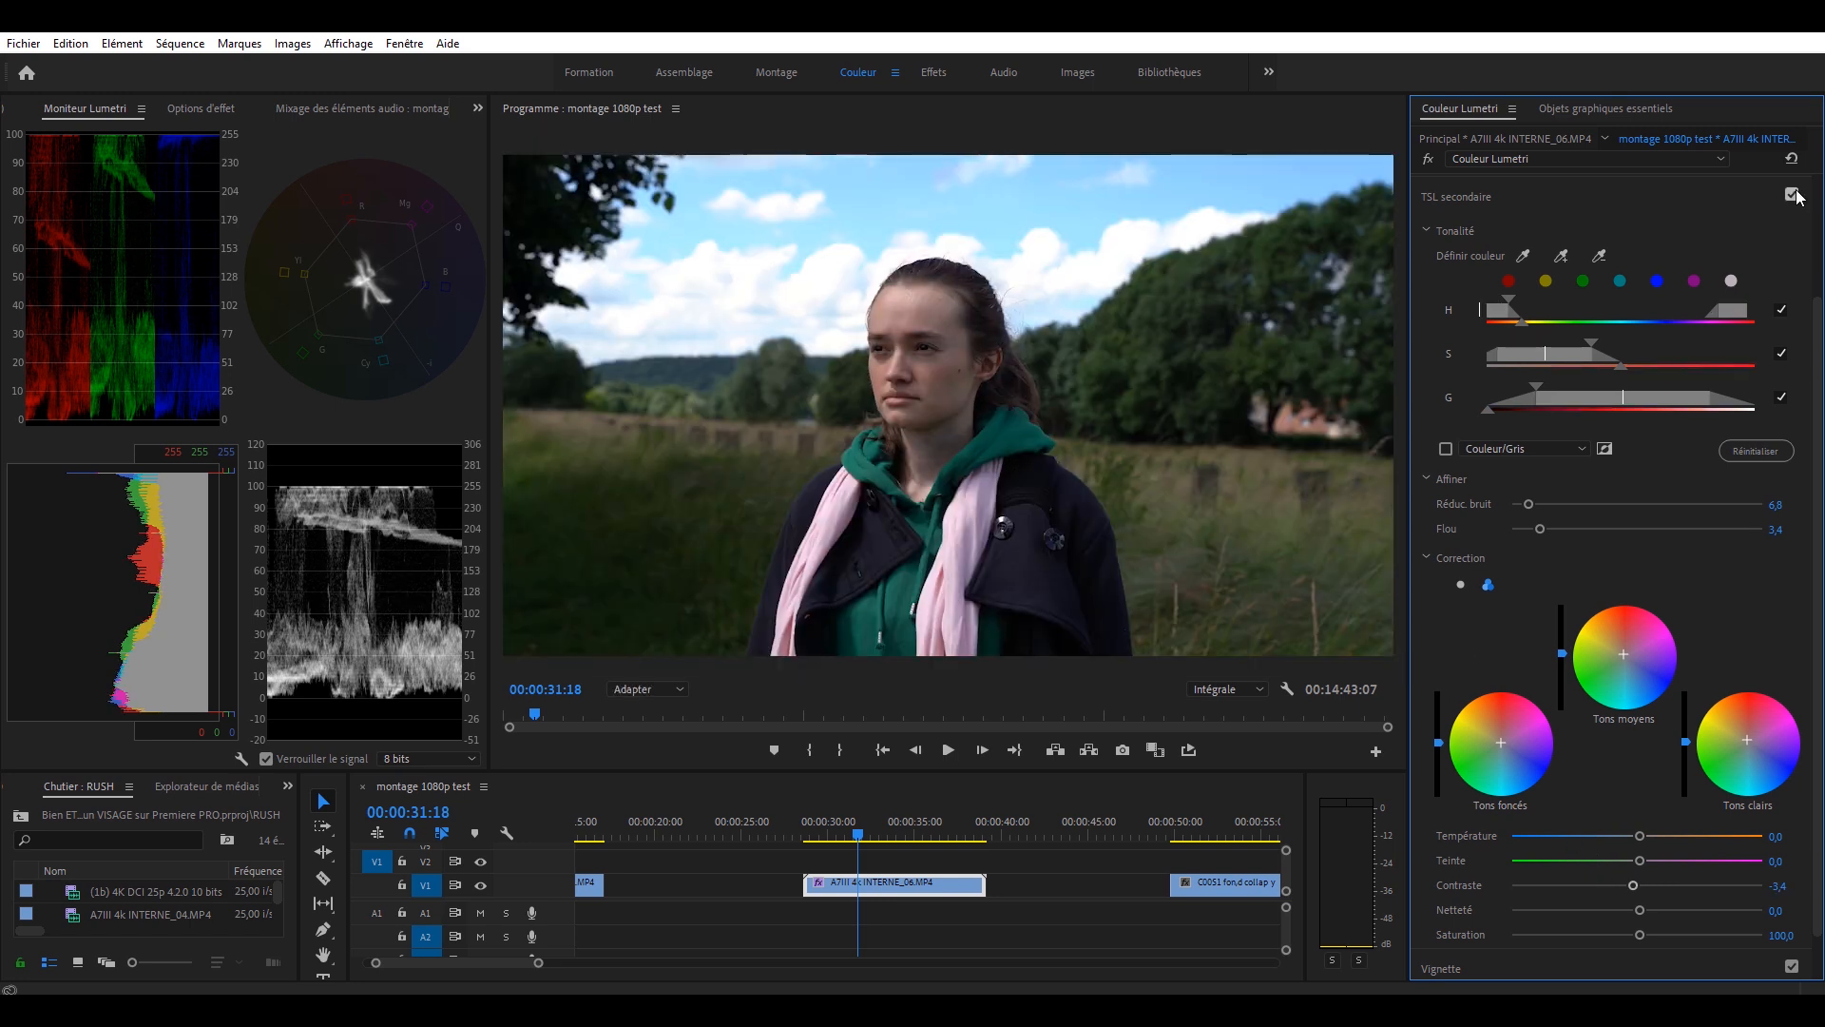
click(1792, 194)
click(1792, 194)
click(887, 590)
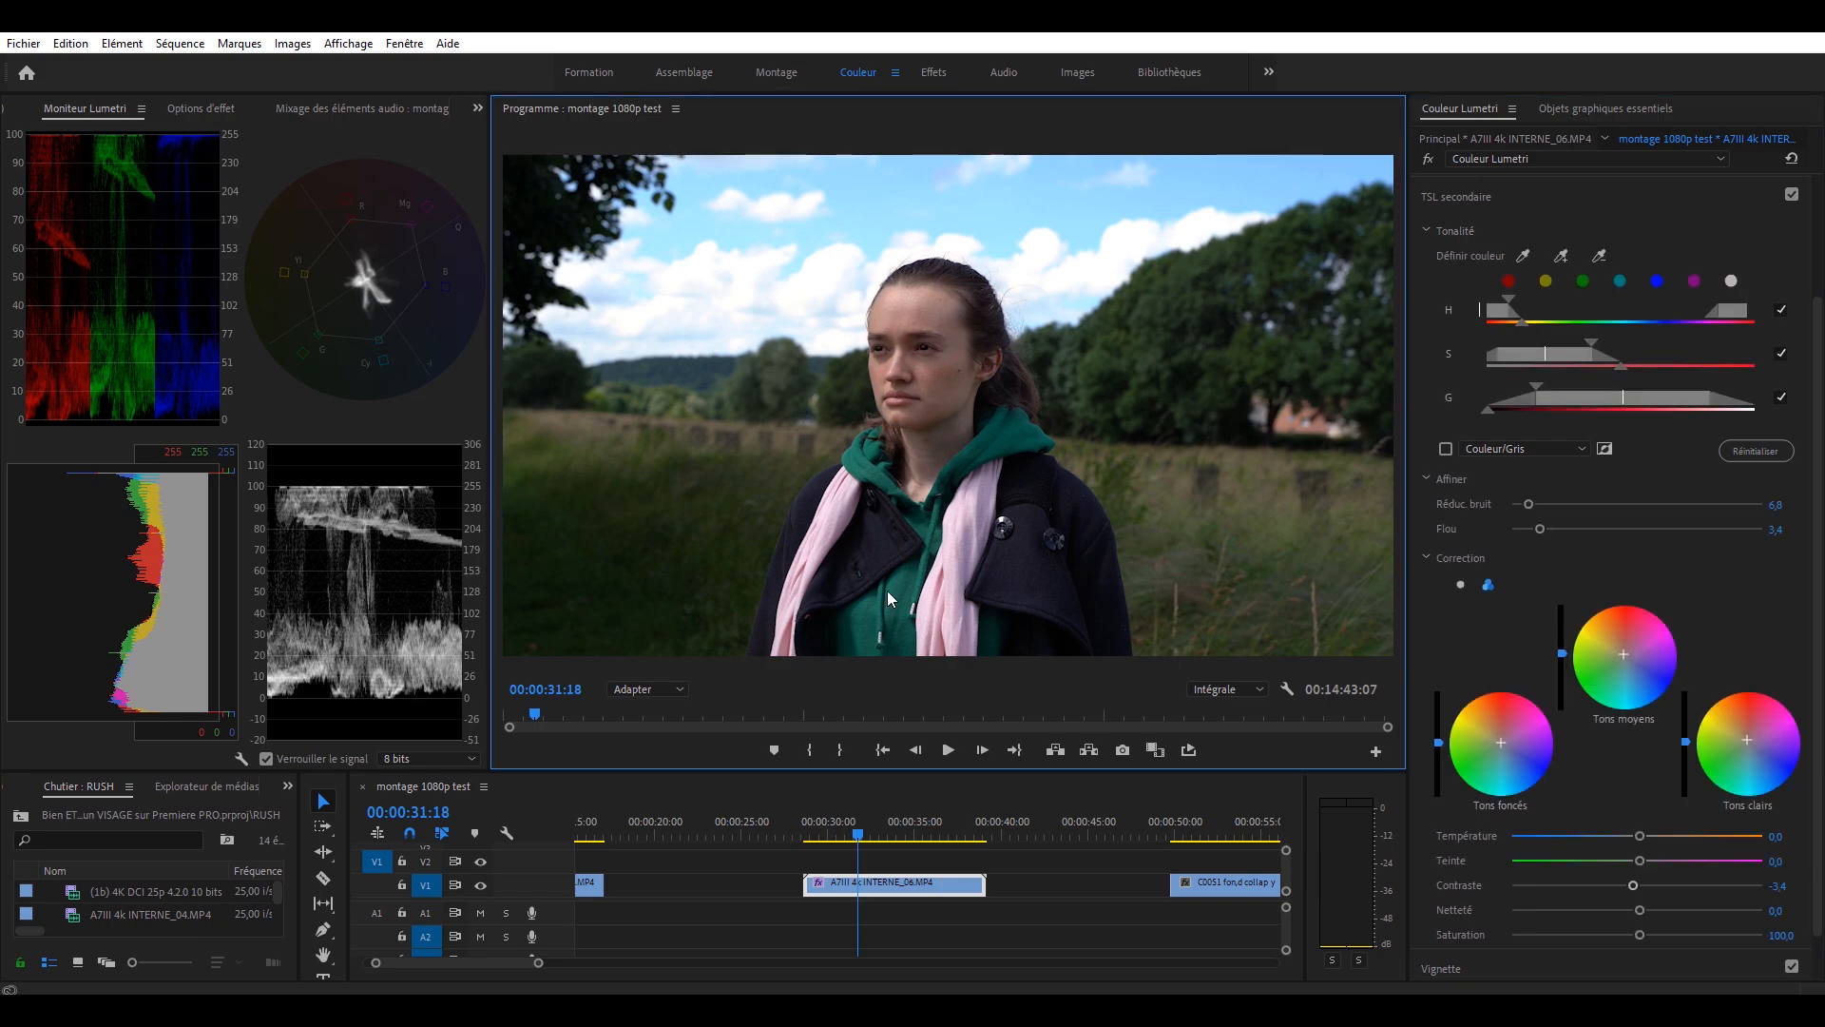
key(ctrl+grave)
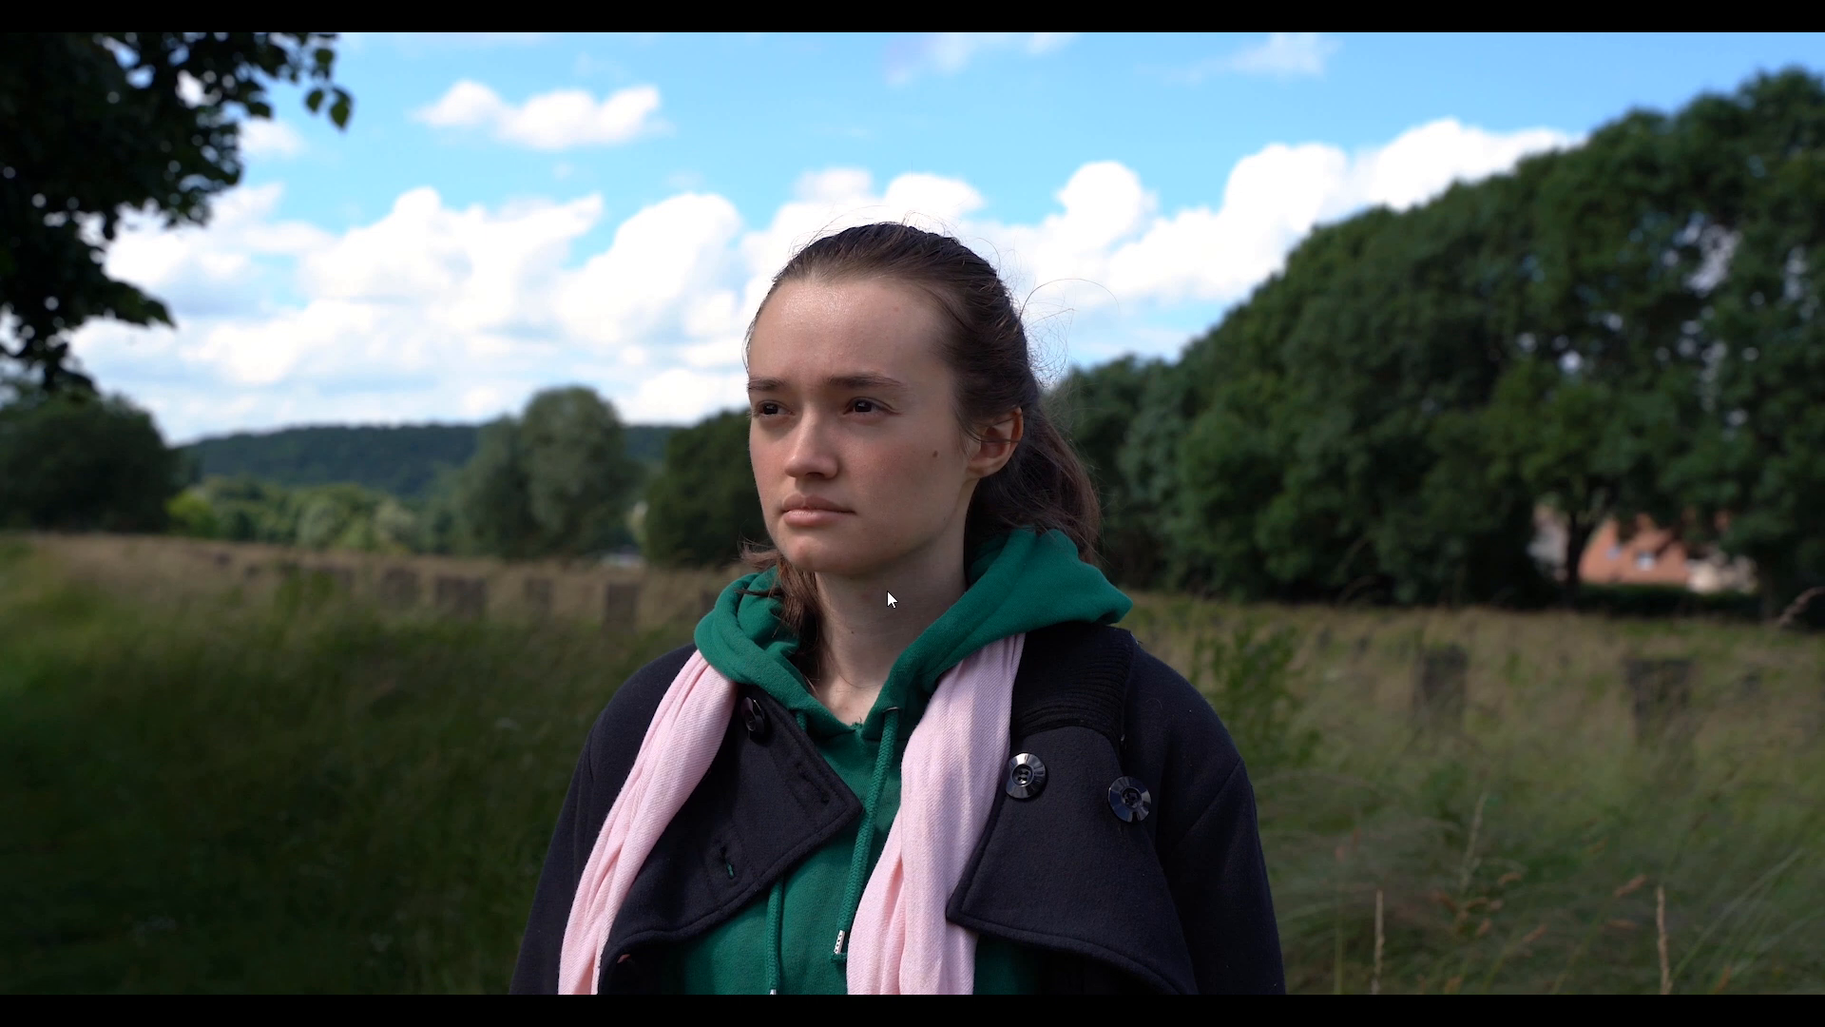
key(ctrl+grave)
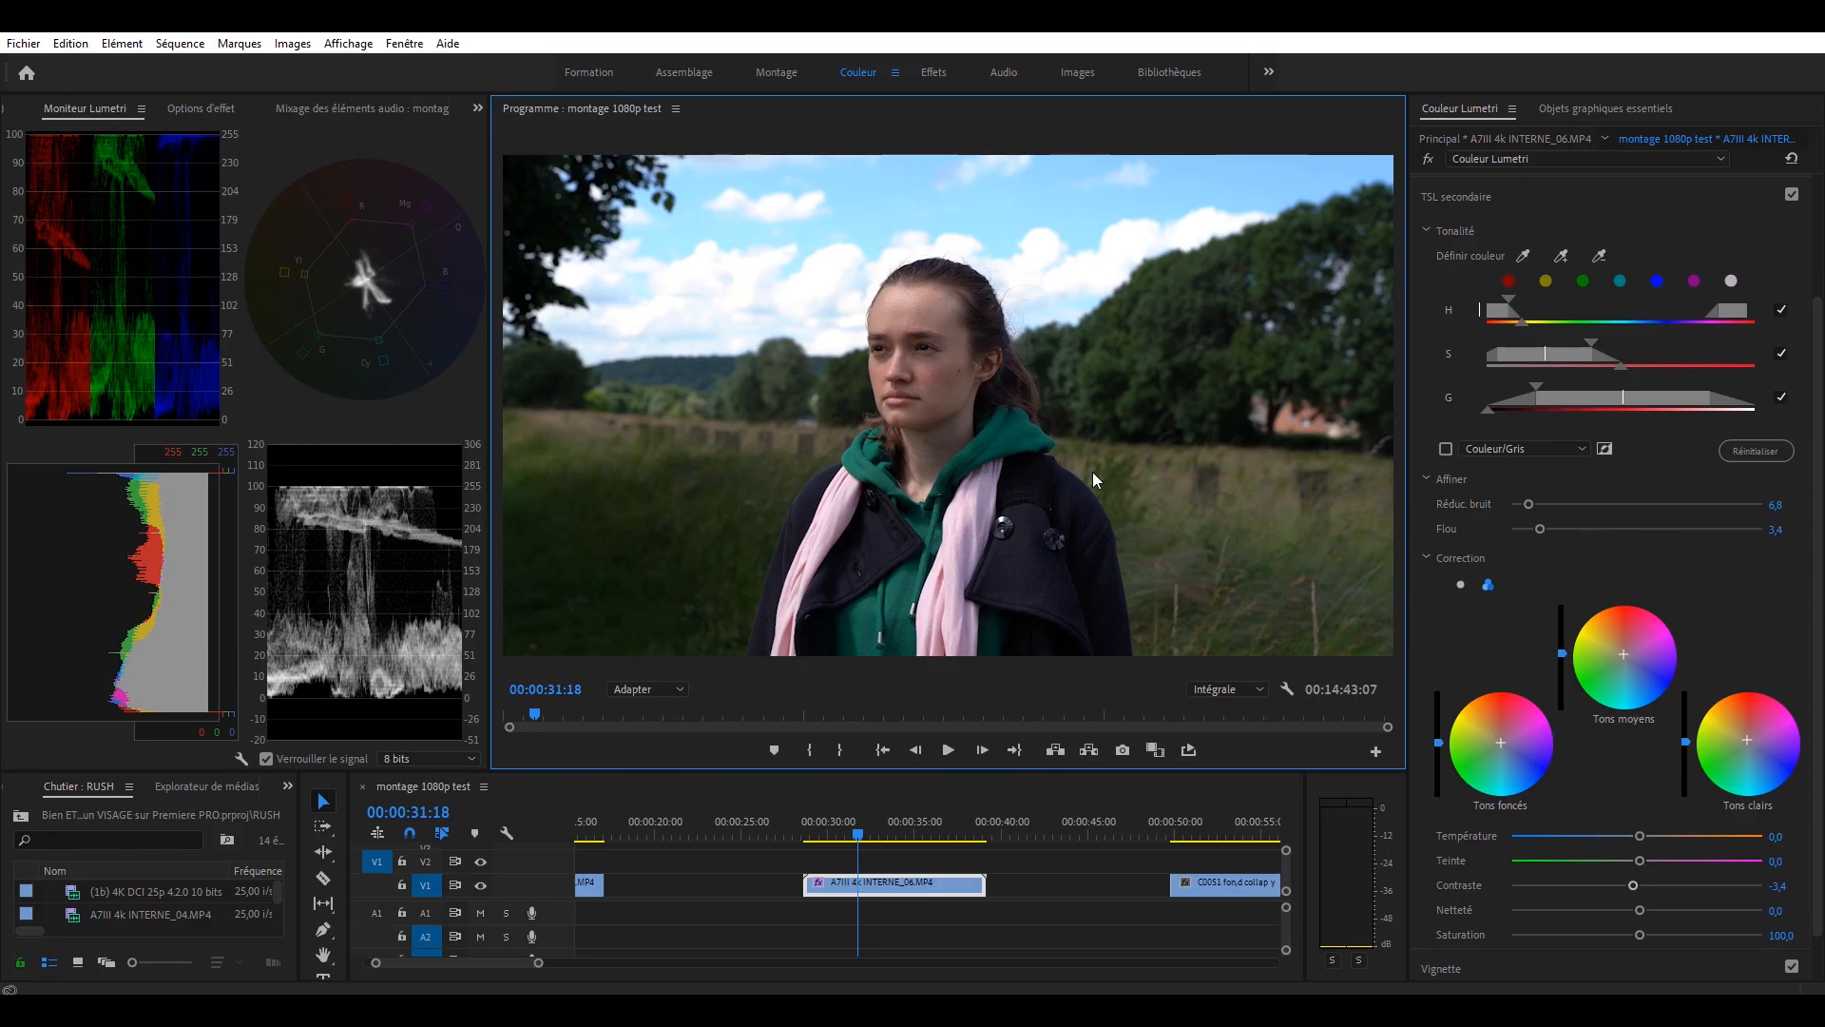
- Add an elliptical mask to the clip's second Lumetri Color effect
click(224, 112)
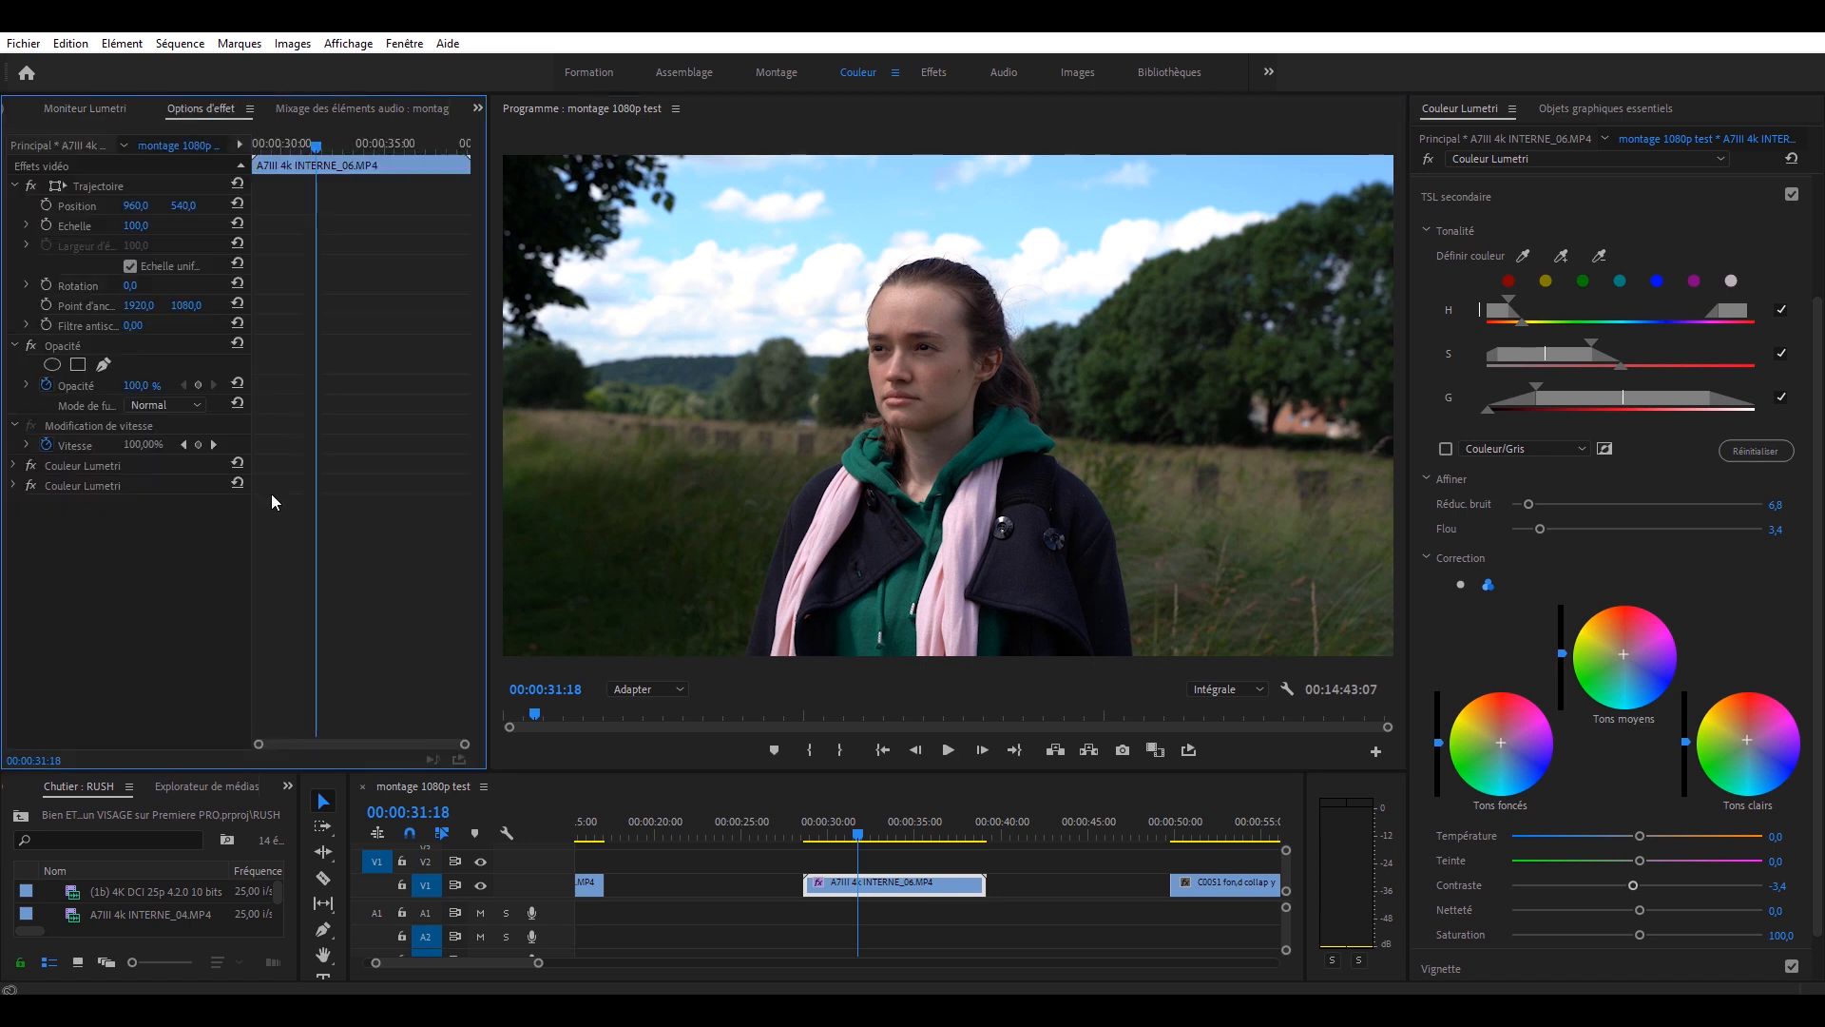
click(80, 486)
click(13, 485)
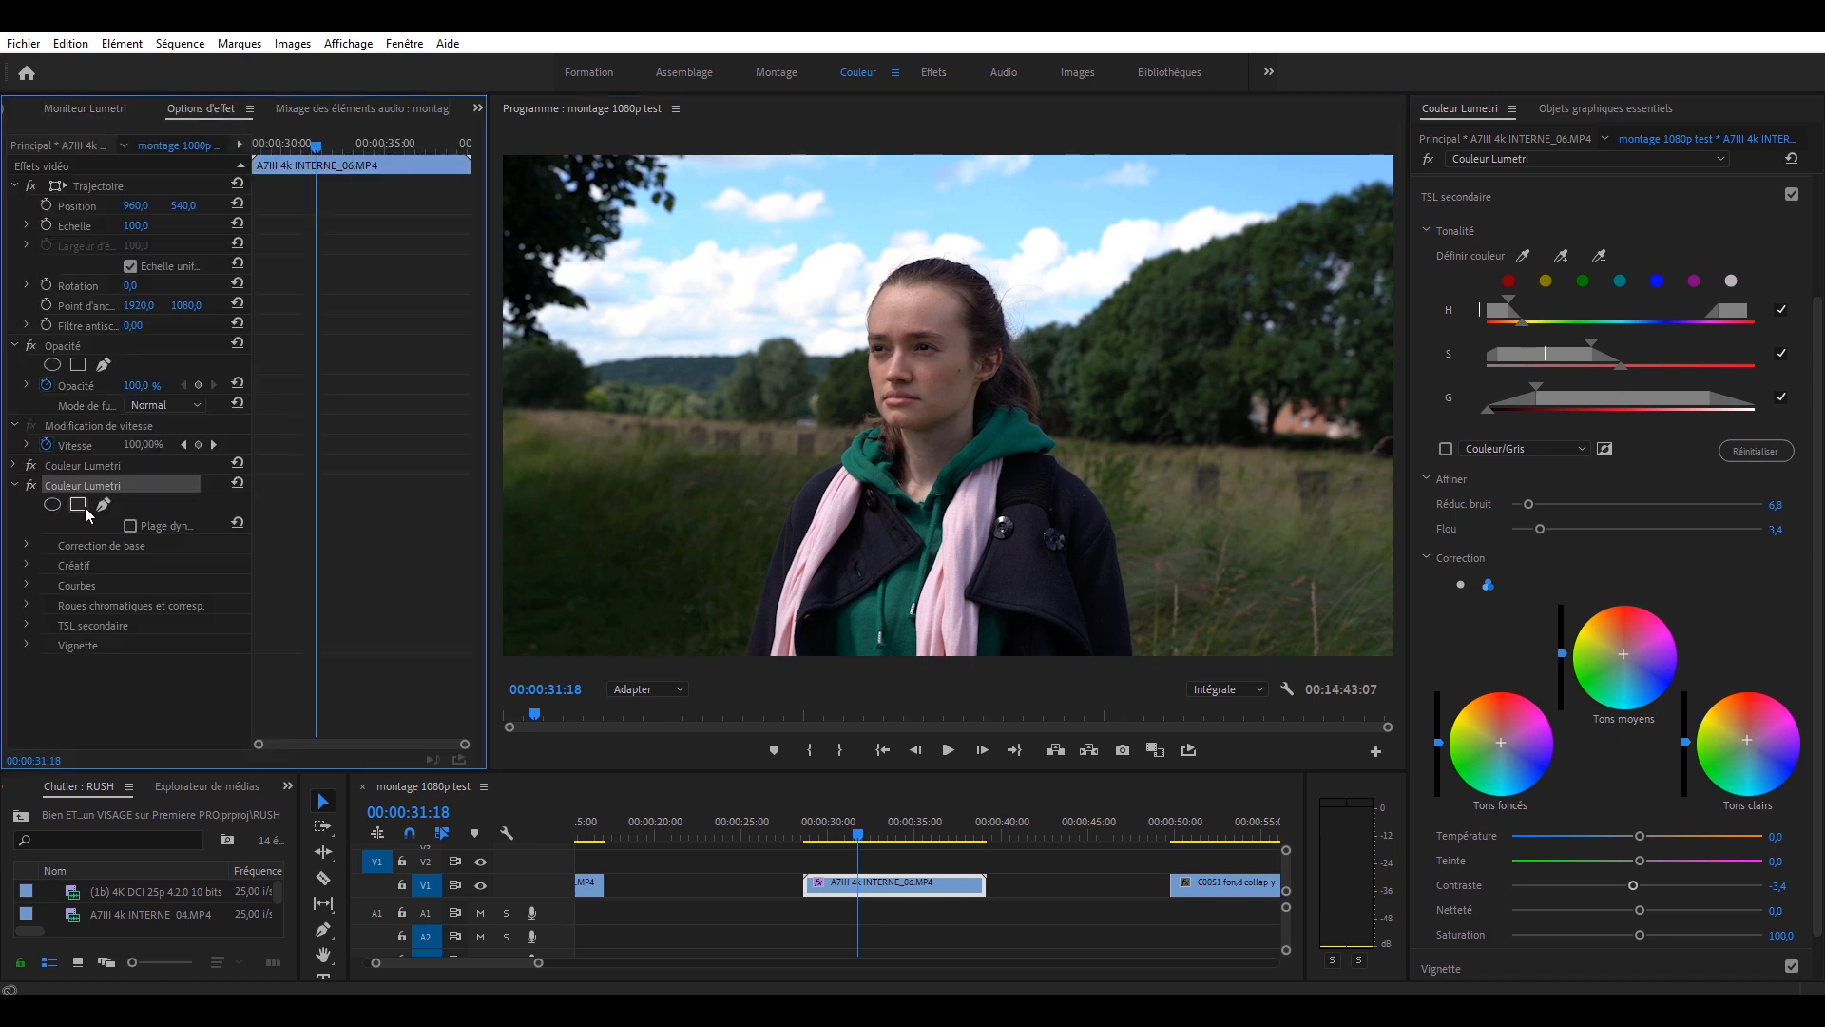
click(53, 505)
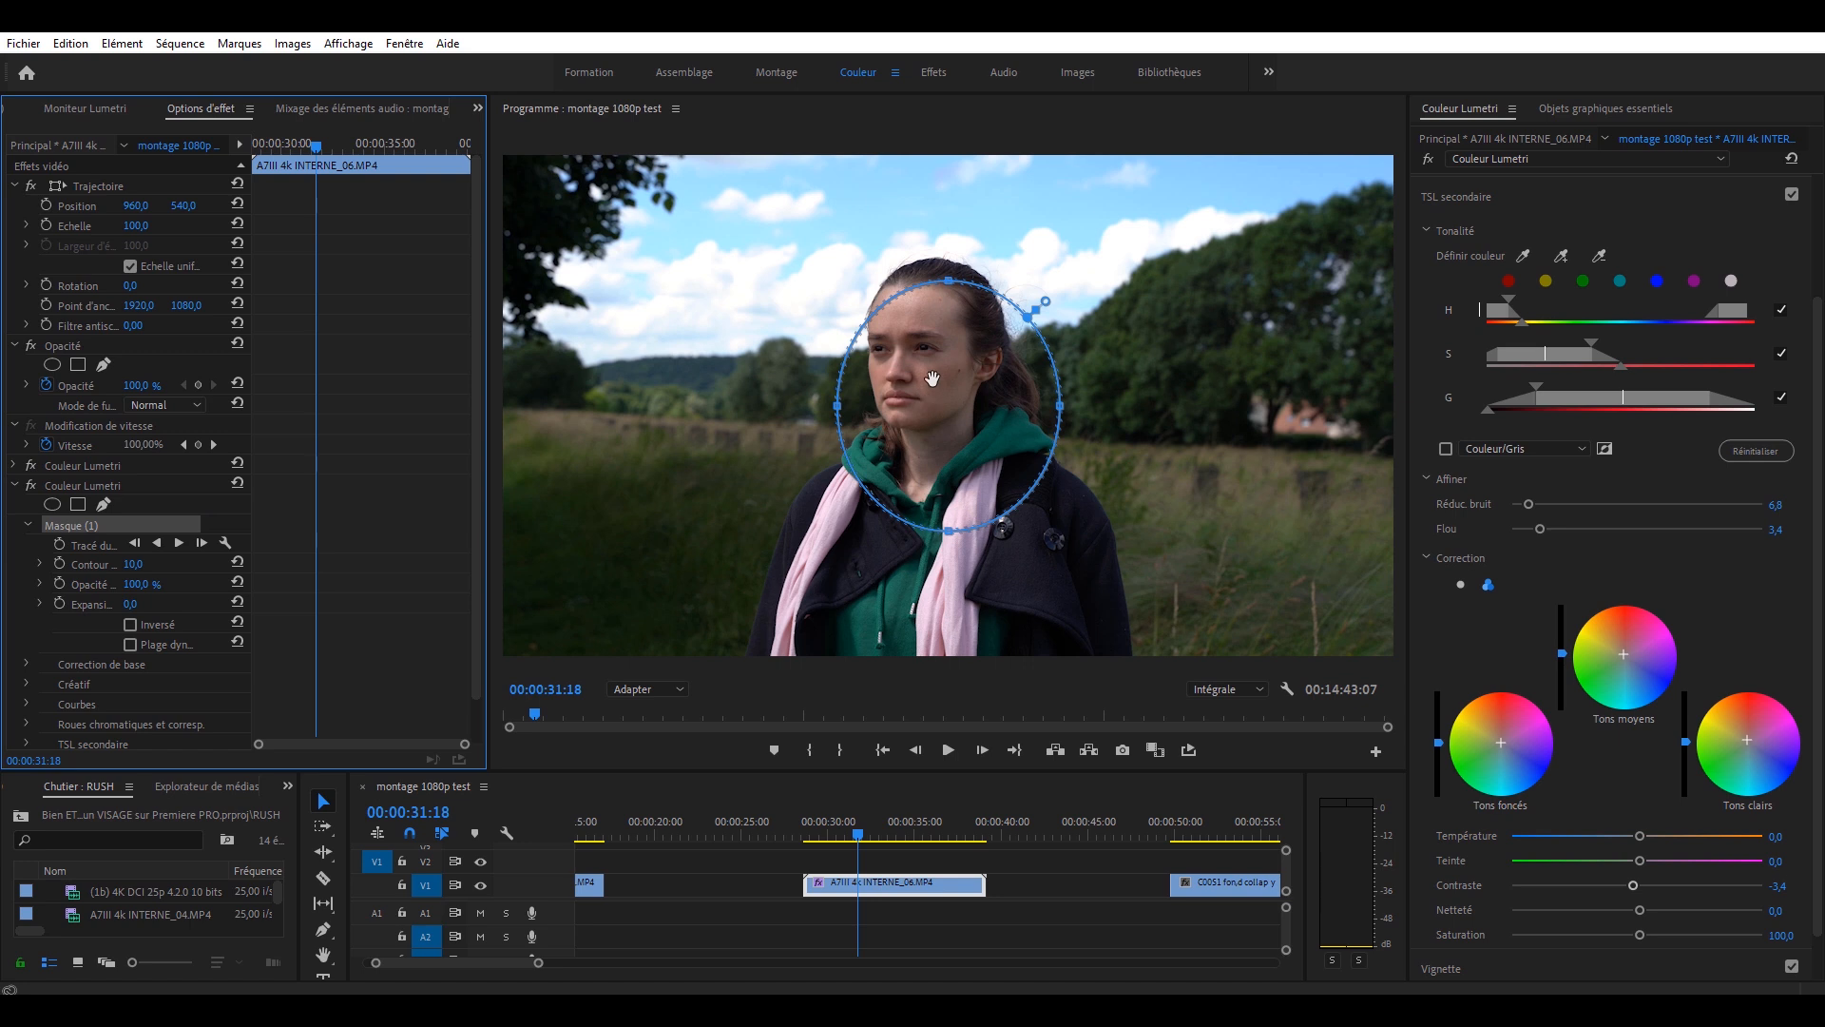
- Centre and enlarge the ellipse so it generously surrounds the head and upper chest, and set the mask's feather to 86
drag(952, 365, 924, 321)
drag(915, 250, 915, 190)
drag(1028, 343, 1111, 344)
drag(958, 499, 960, 577)
drag(805, 383, 676, 397)
drag(1108, 379, 1168, 379)
drag(929, 577, 930, 646)
mouse_move(1080, 422)
mouse_down()
mouse_move(1099, 403)
mouse_move(1080, 406)
mouse_up()
drag(932, 431, 980, 418)
drag(133, 565, 153, 564)
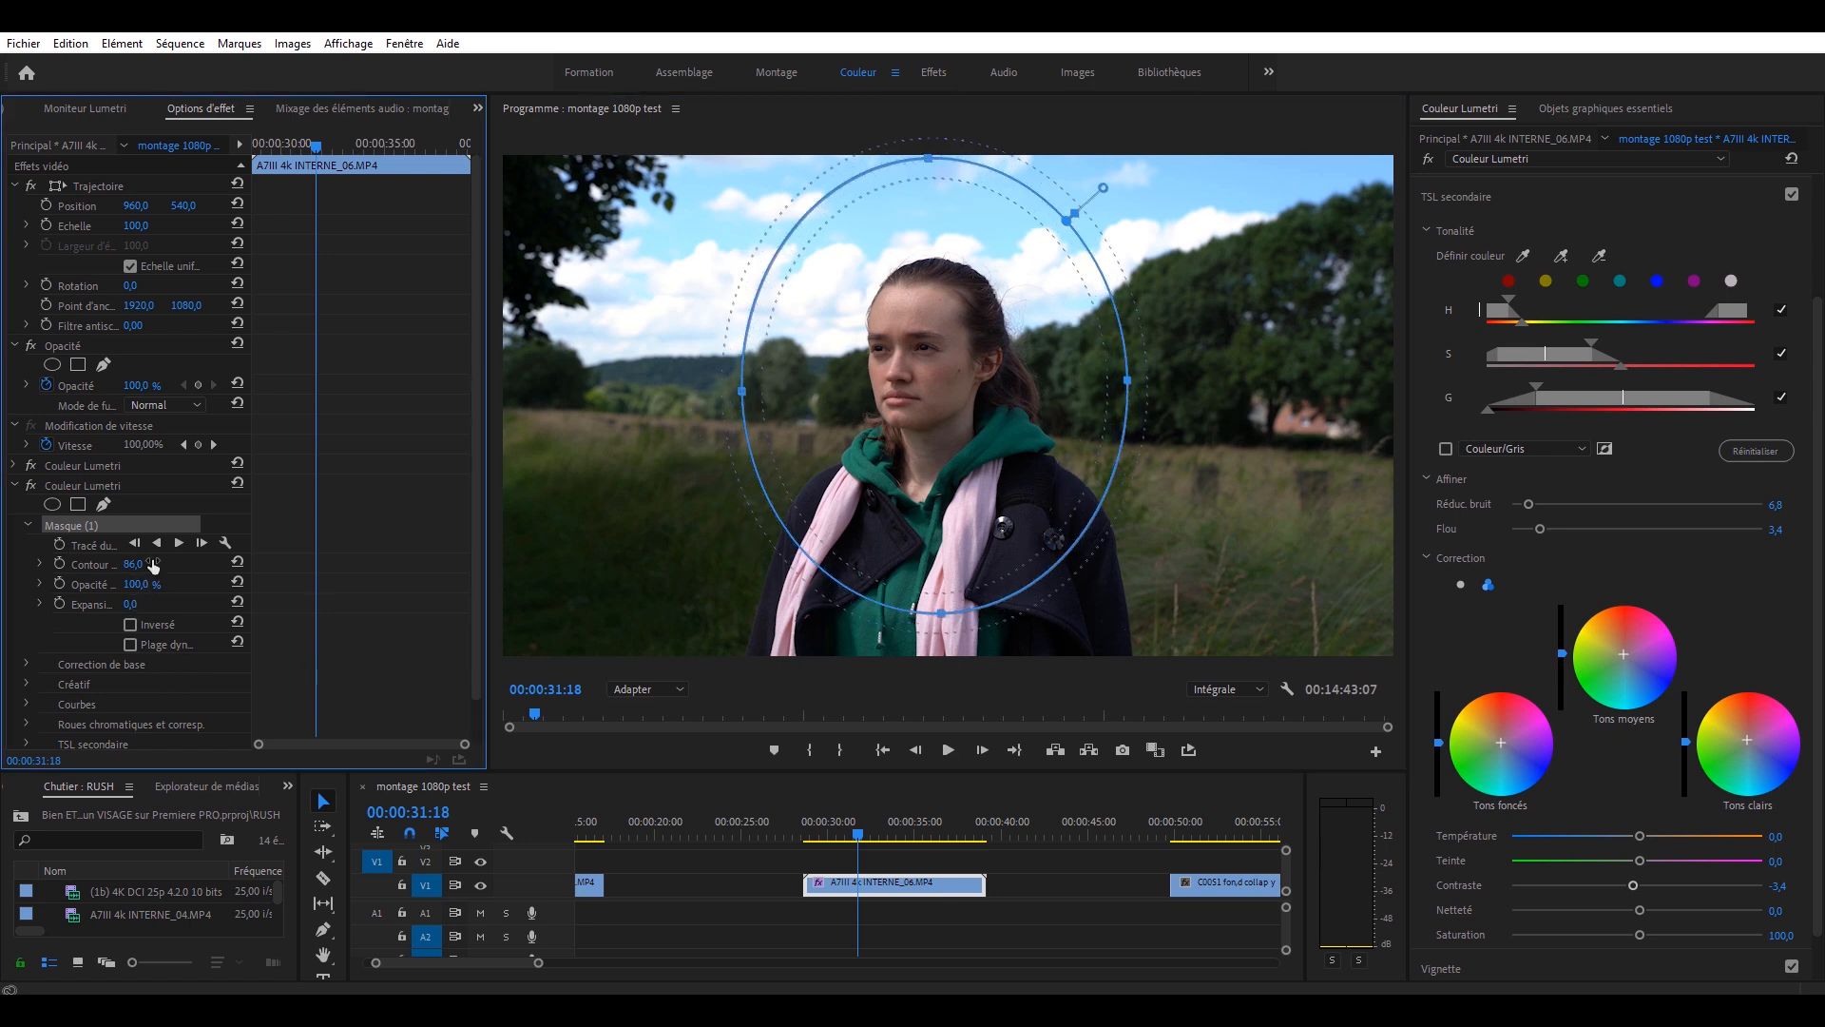
- Check the skin key inside the mask in Couleur/Gris display against the normal image, and view the frame without the mask outline
click(1445, 449)
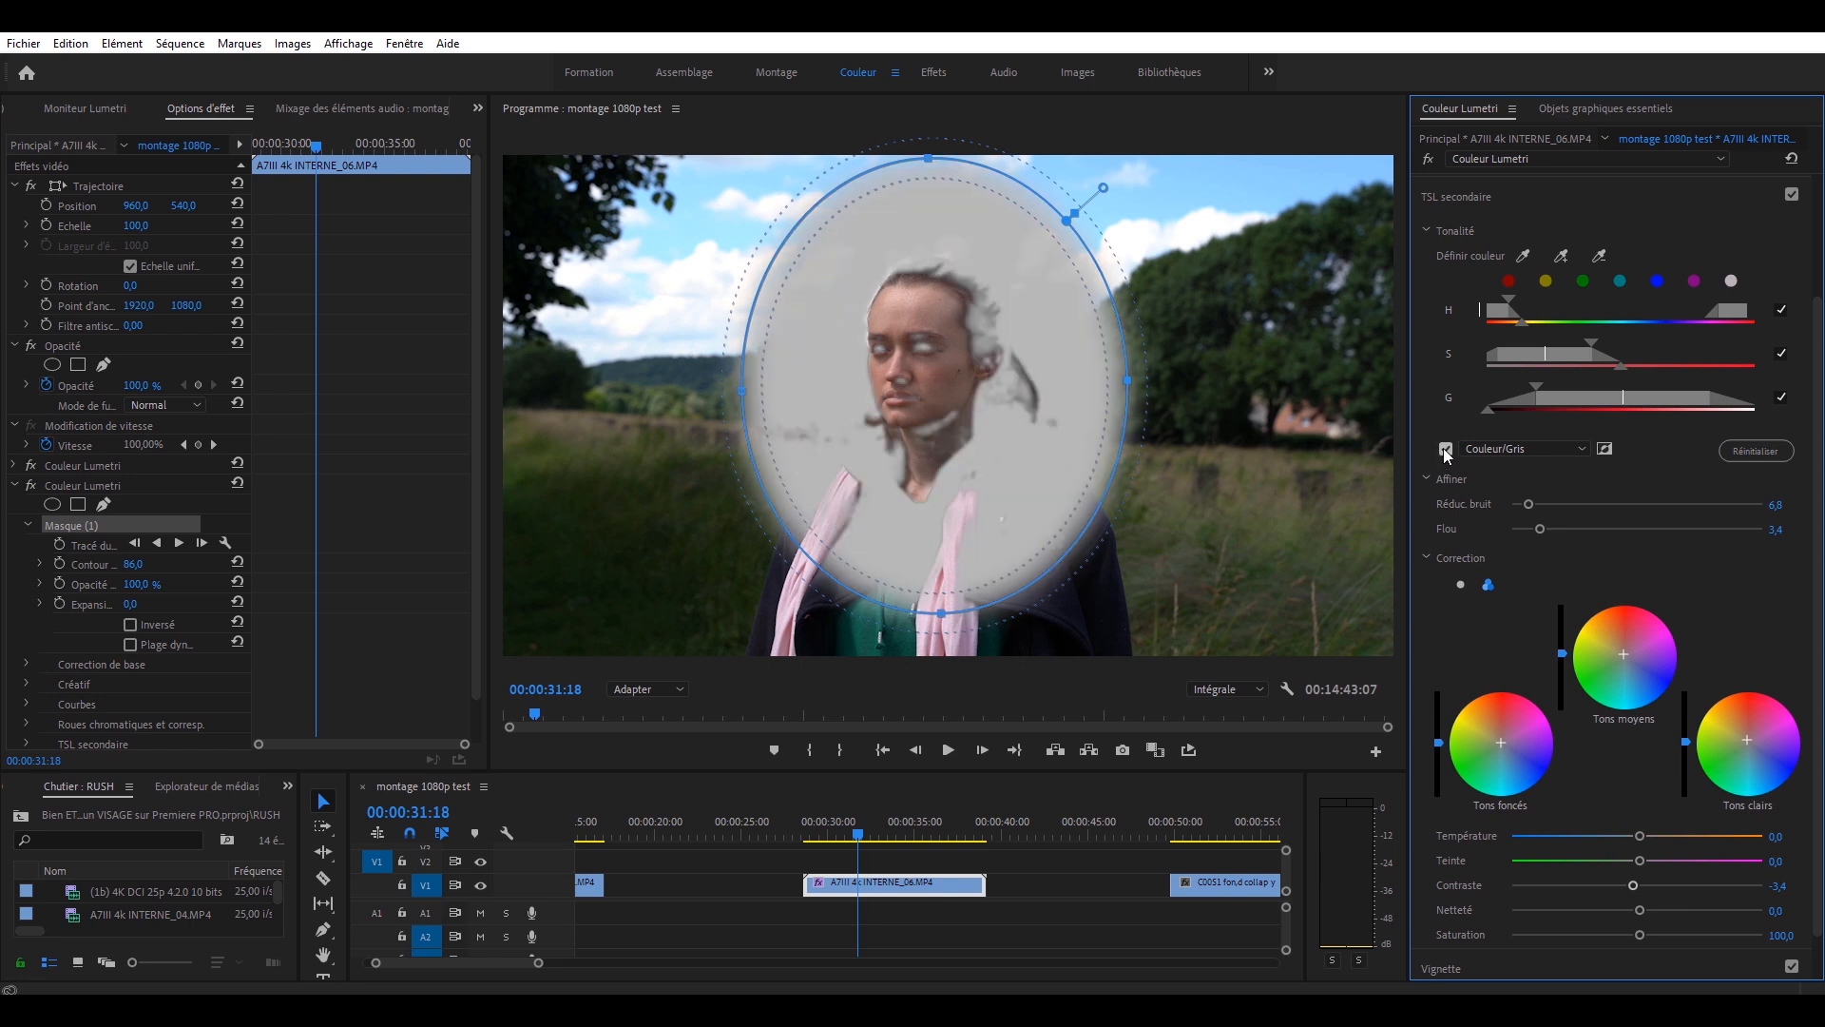
click(1445, 449)
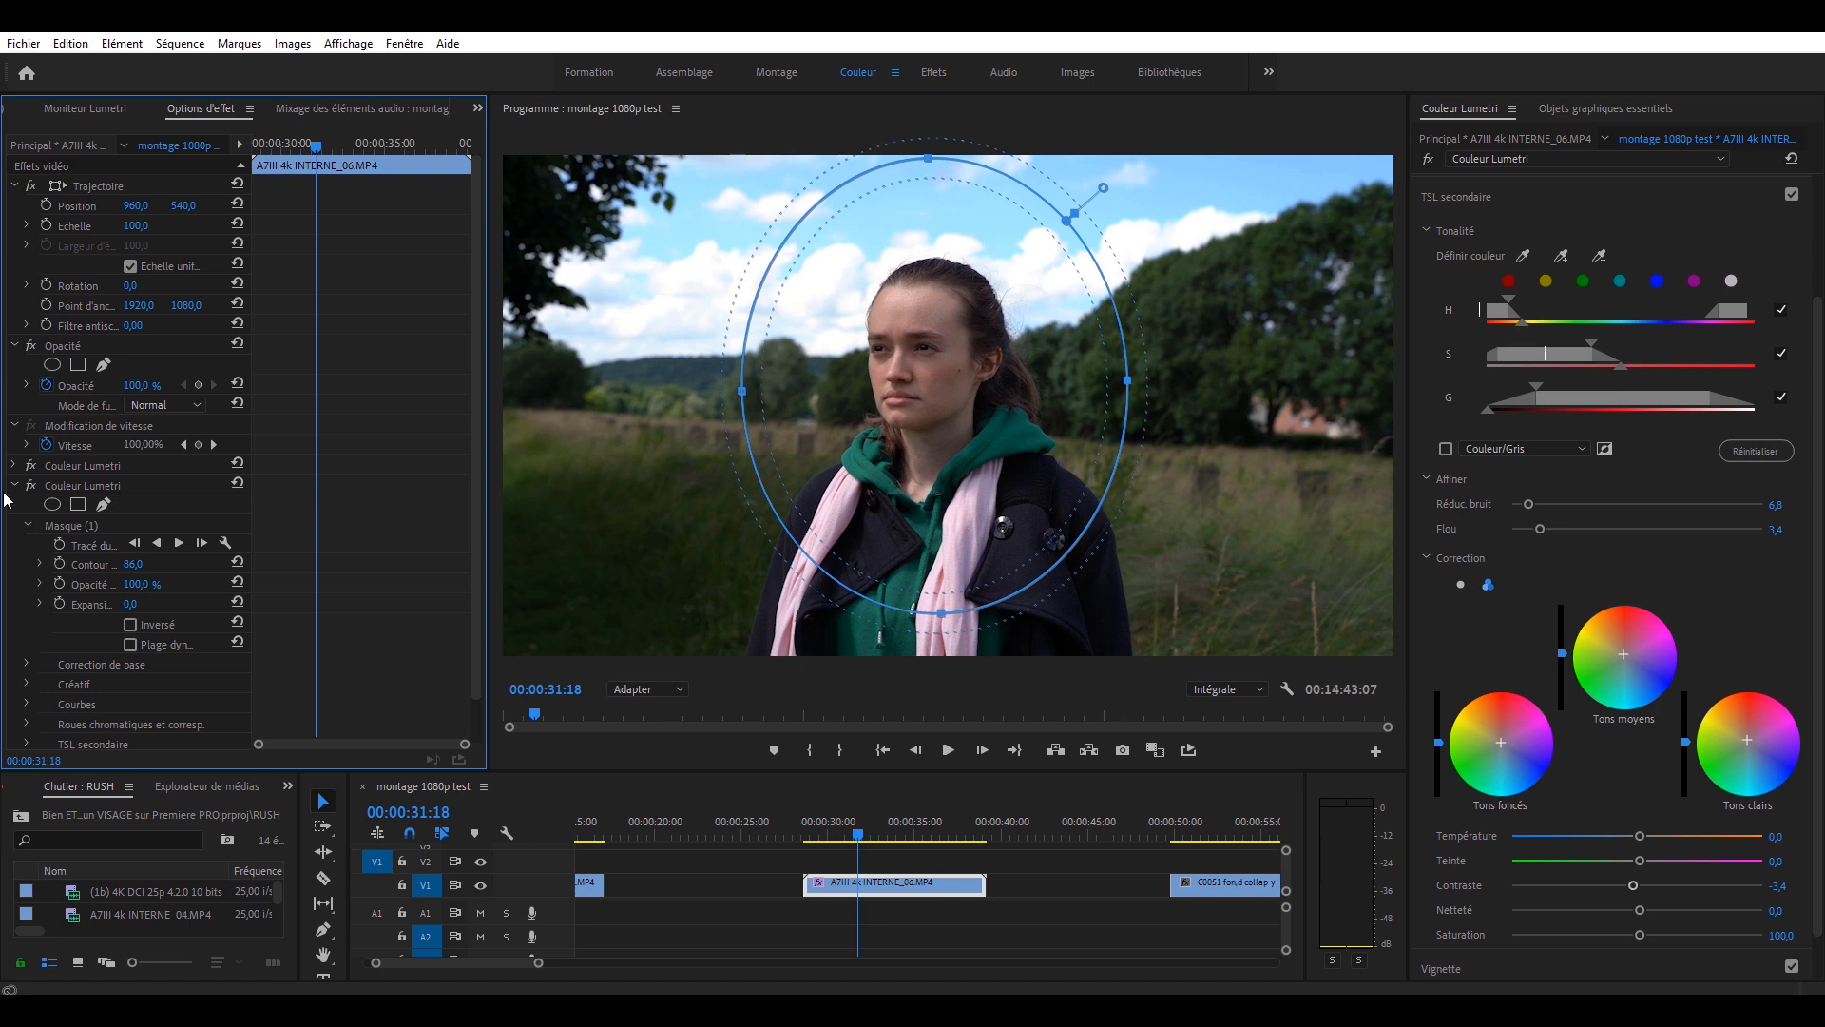
click(879, 886)
click(892, 861)
click(880, 884)
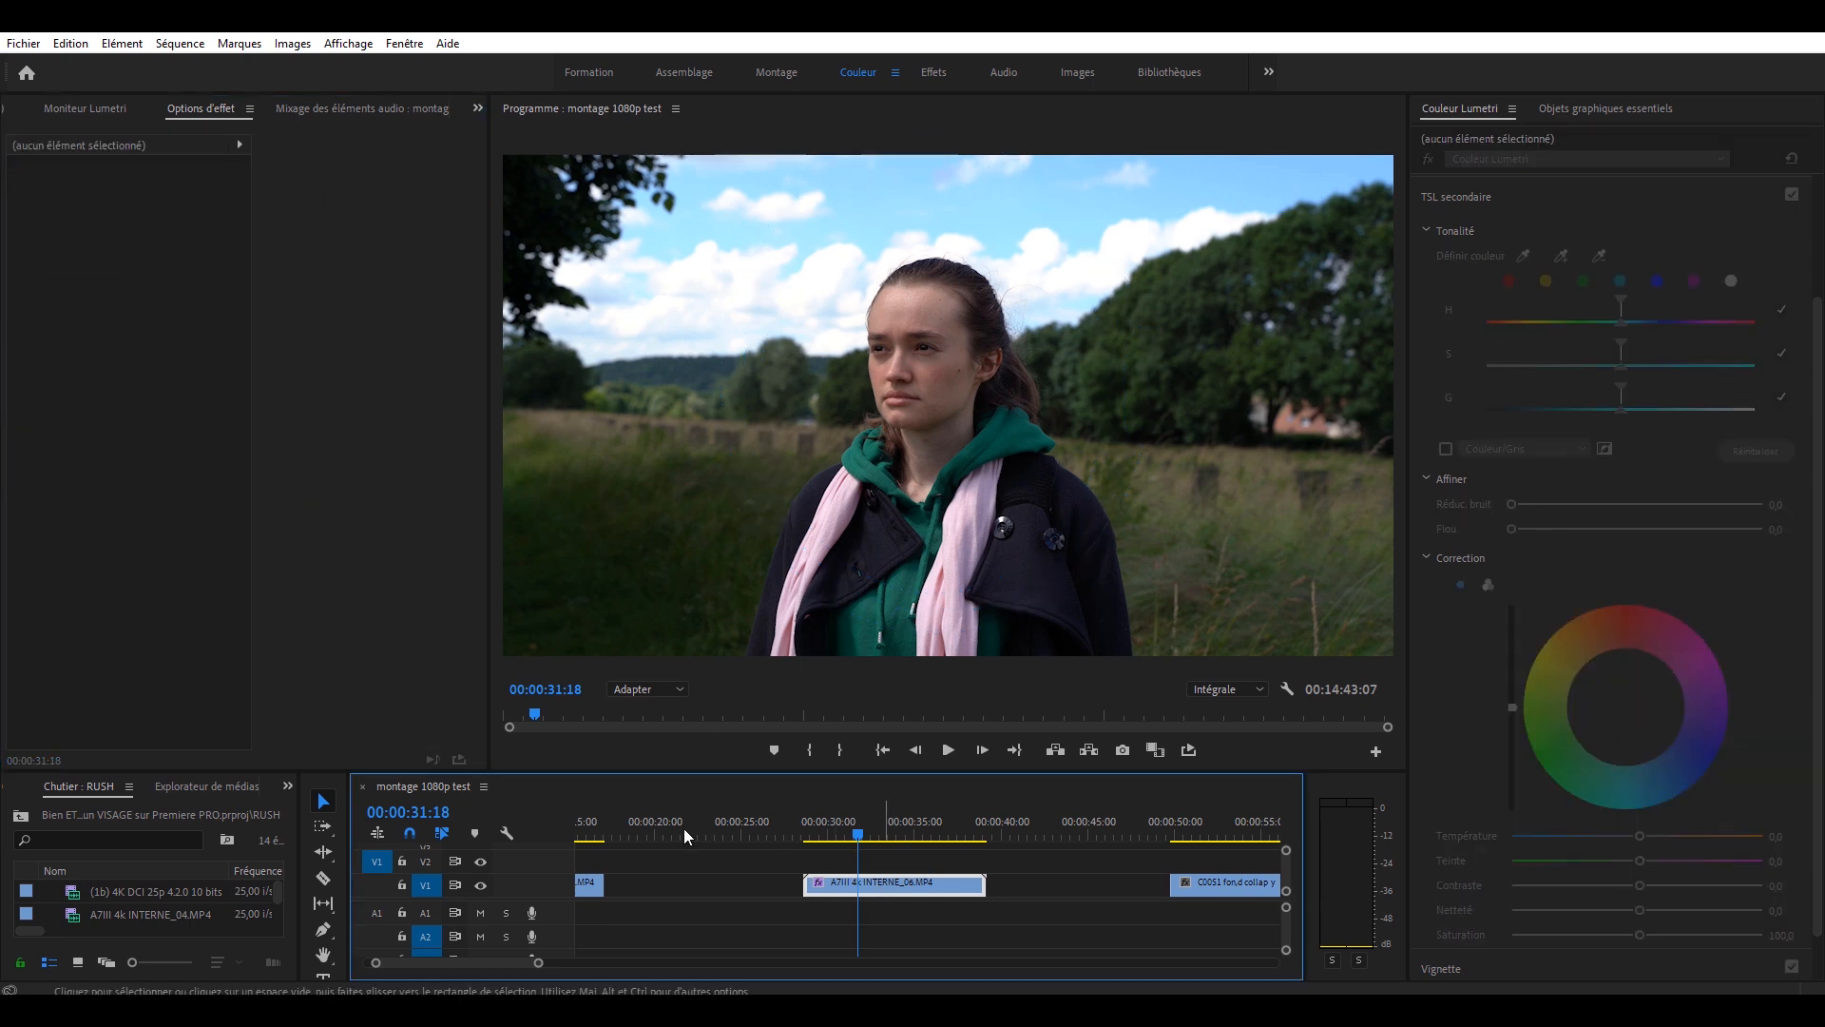
- Collapse the mask's settings and play the clip briefly to check the masked skin correction in motion
click(27, 527)
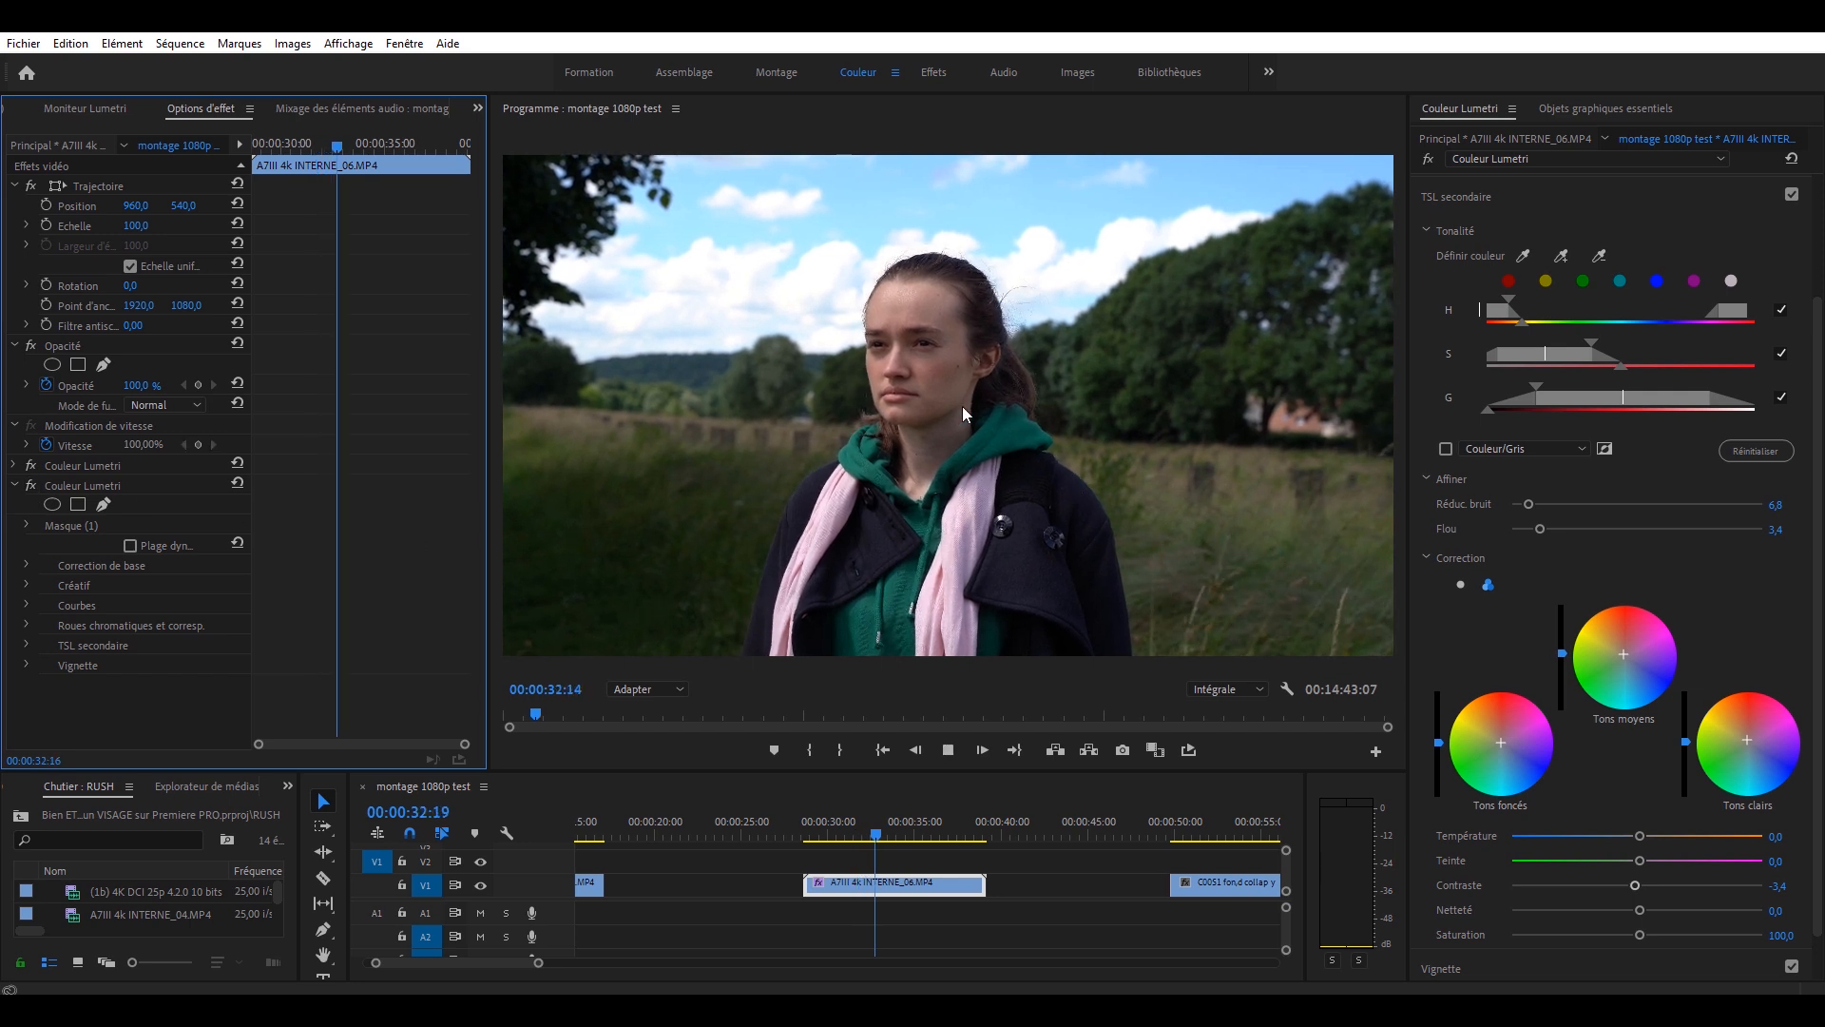
key(space)
key(space)
key(space)
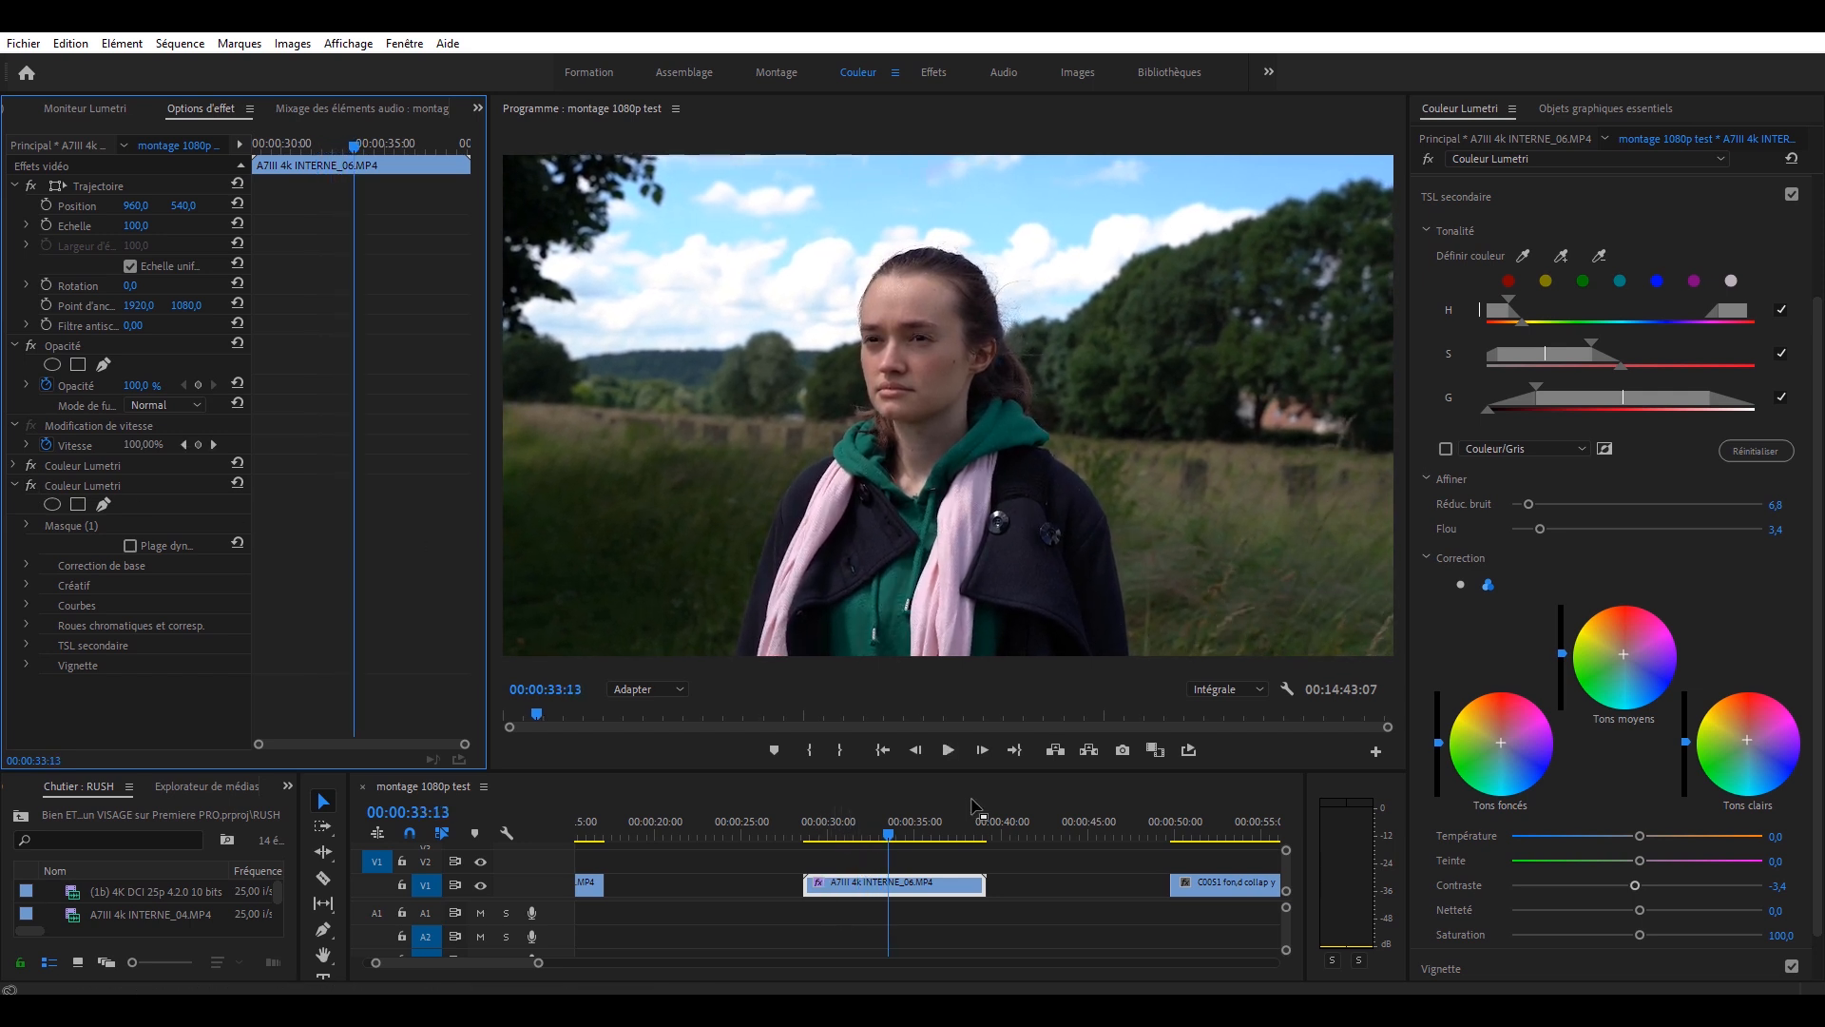